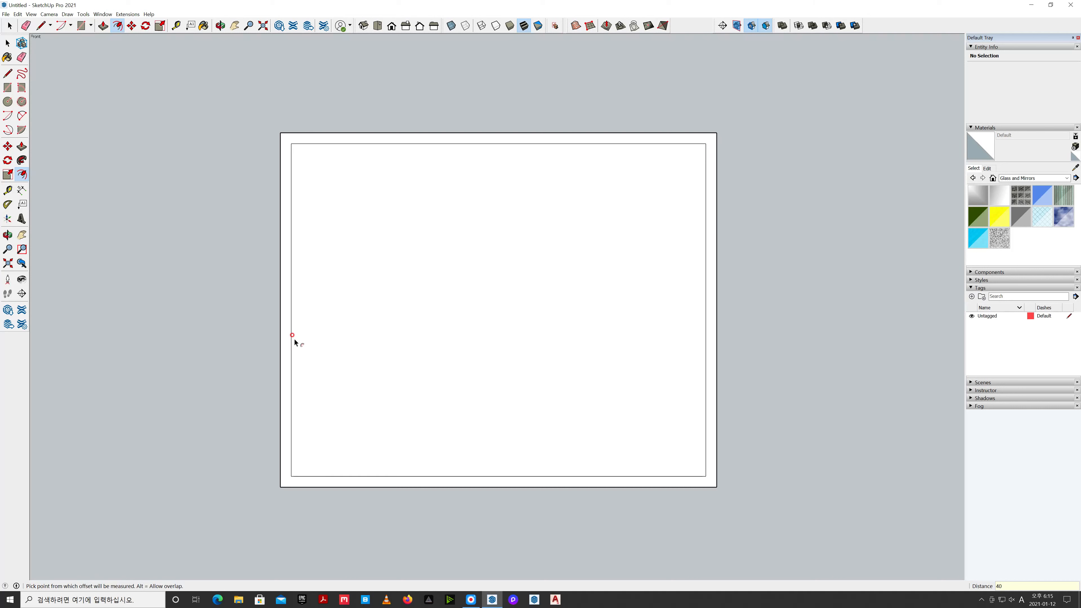
Group the window's outer frame band together with its inner and outer edges
key("space")
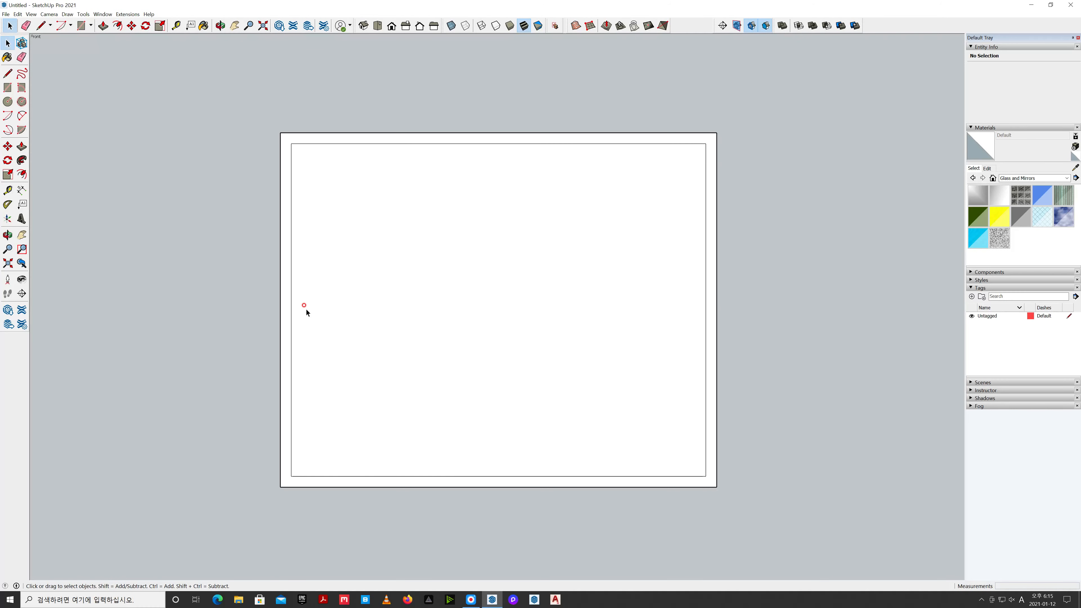
double_click(288, 307)
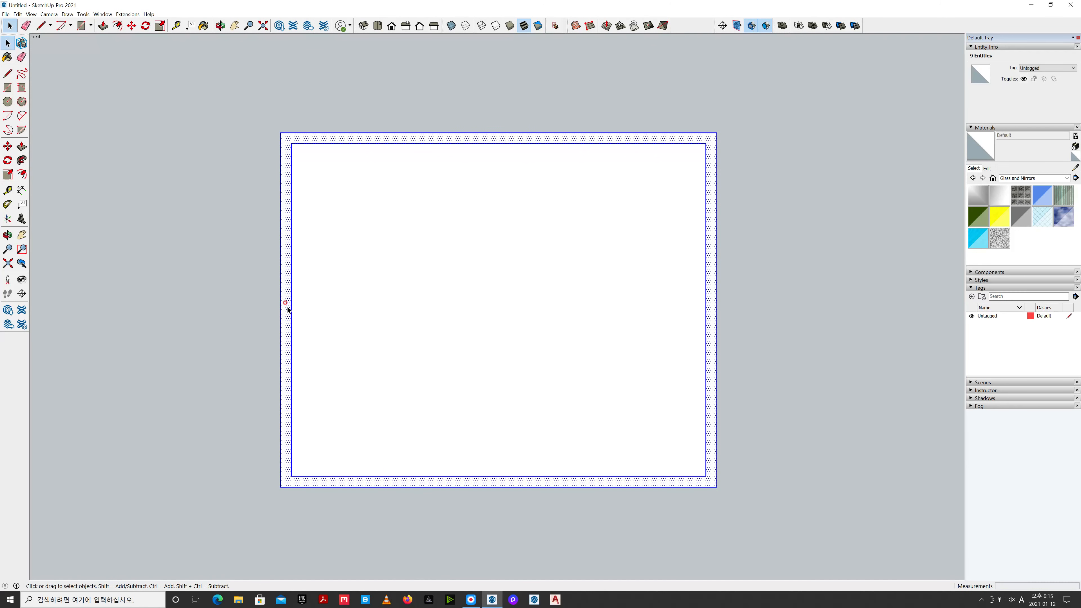
right_click(287, 307)
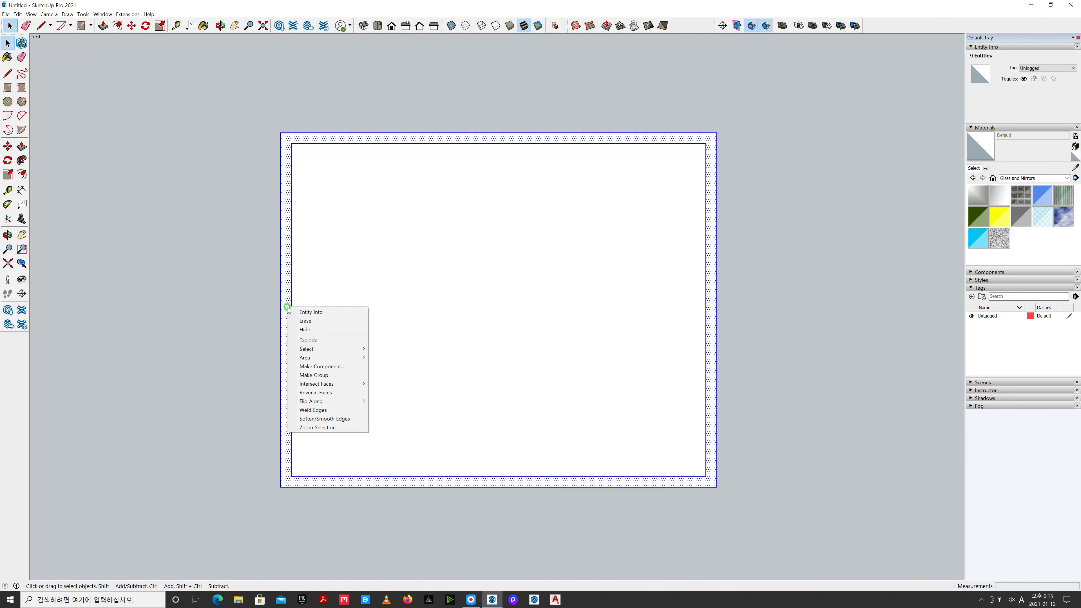
left_click(297, 377)
left_click(329, 380)
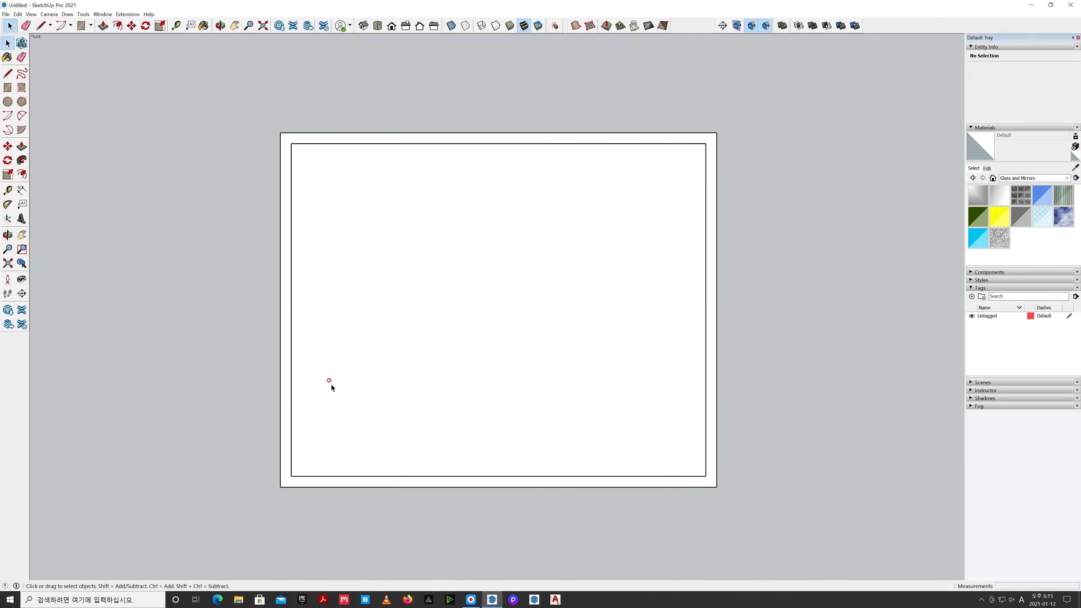
Offset the edges of the face inside the outer frame 60 mm inward
left_click(331, 384)
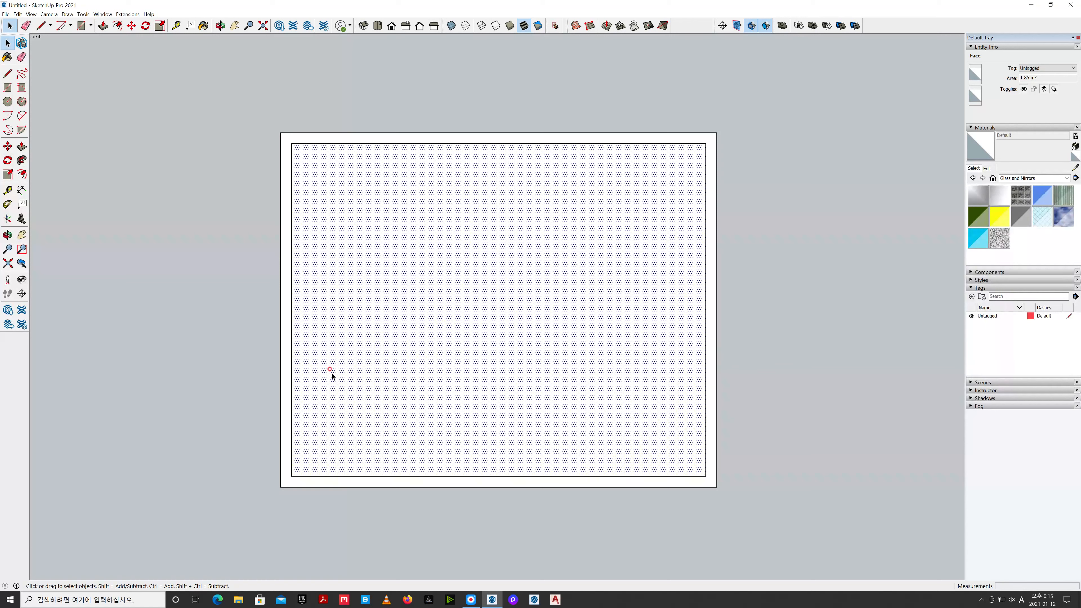
key("f")
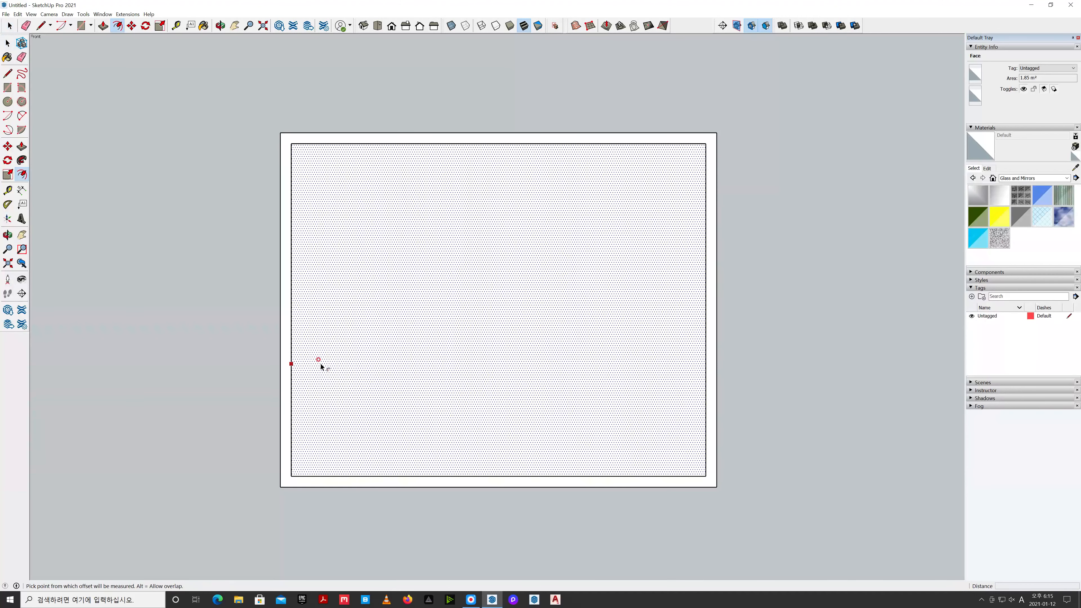
left_click(323, 365)
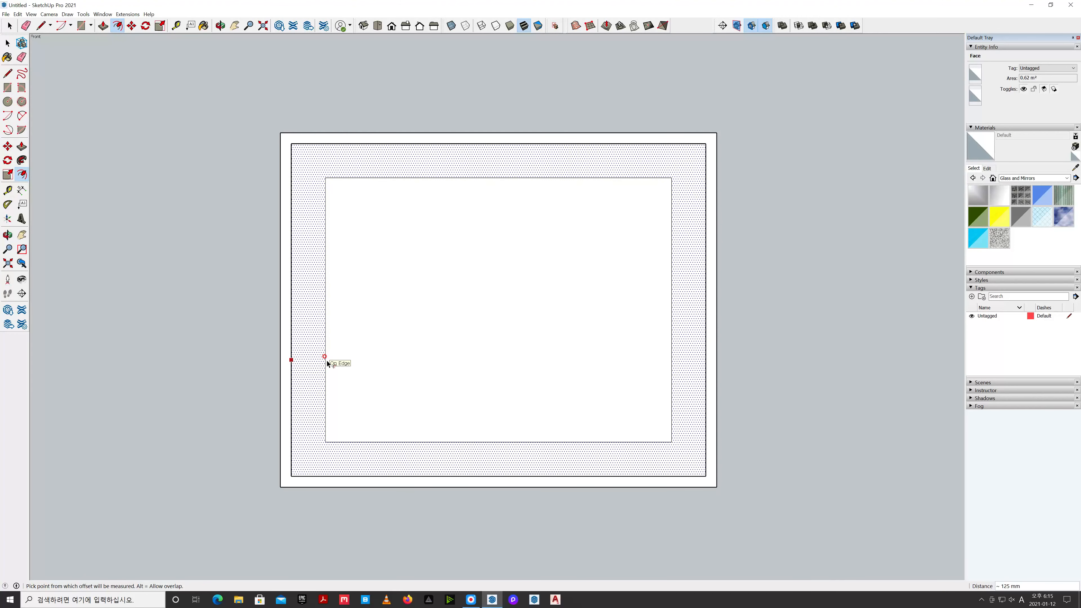
type("60")
key("Return")
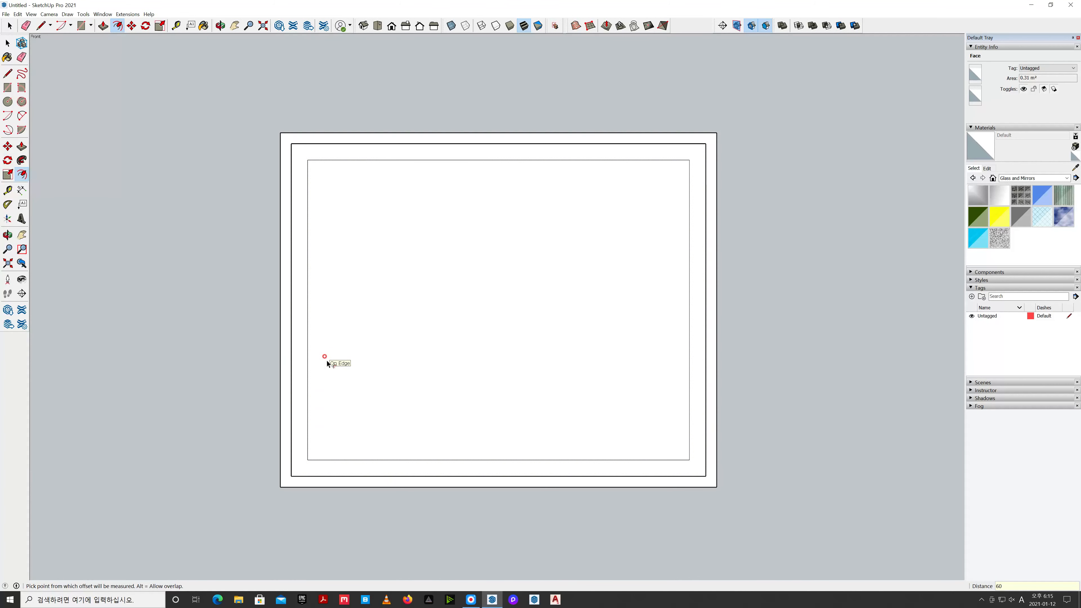
Draw a vertical centre line between the midpoints of the outer frame opening's top and bottom edges
key("space")
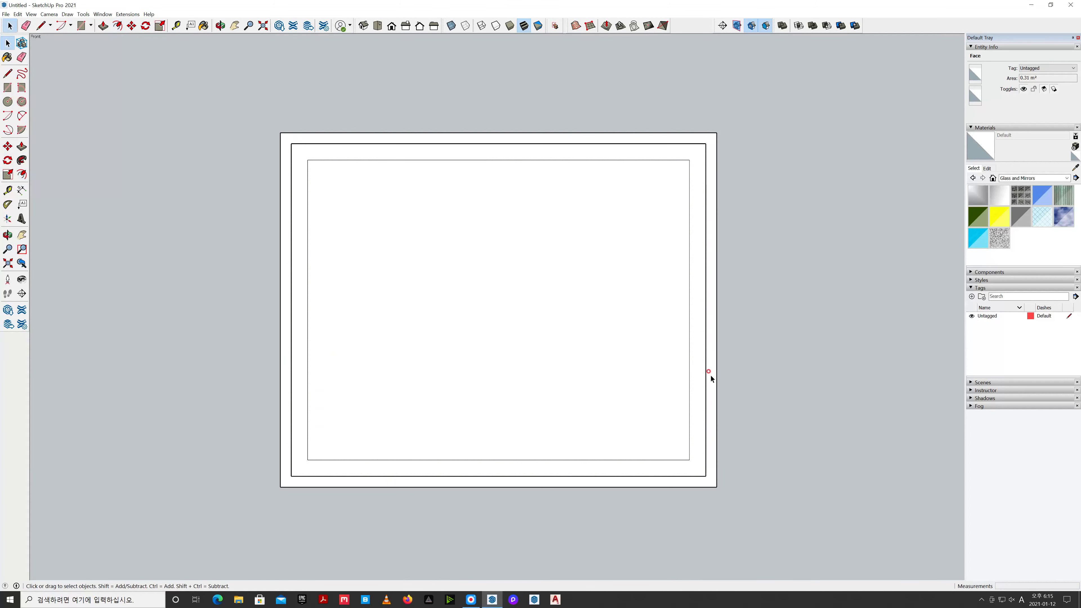
left_click(755, 377)
key("l")
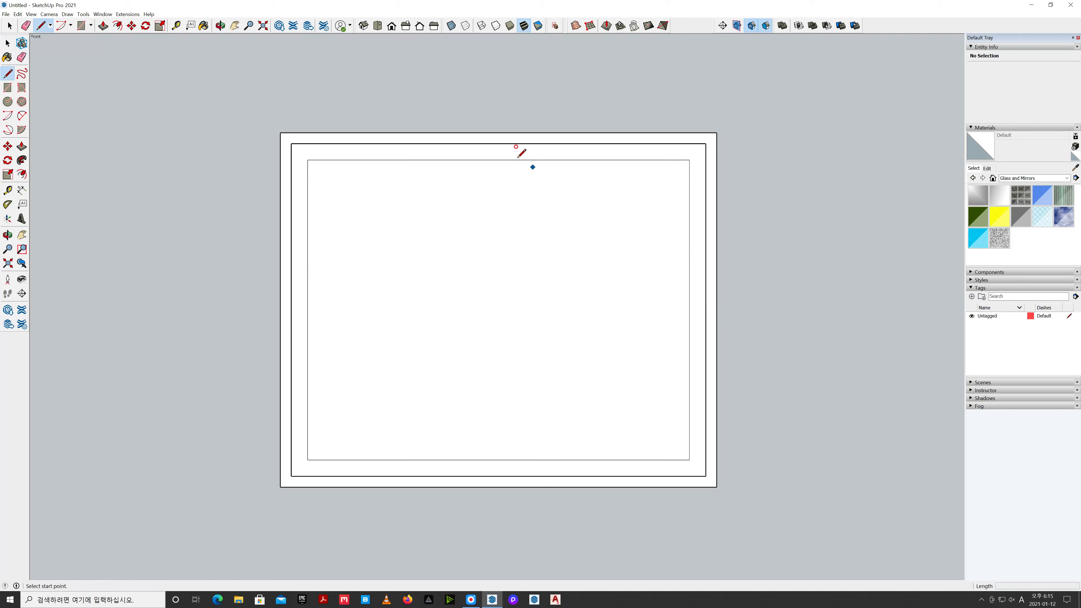
left_click(499, 144)
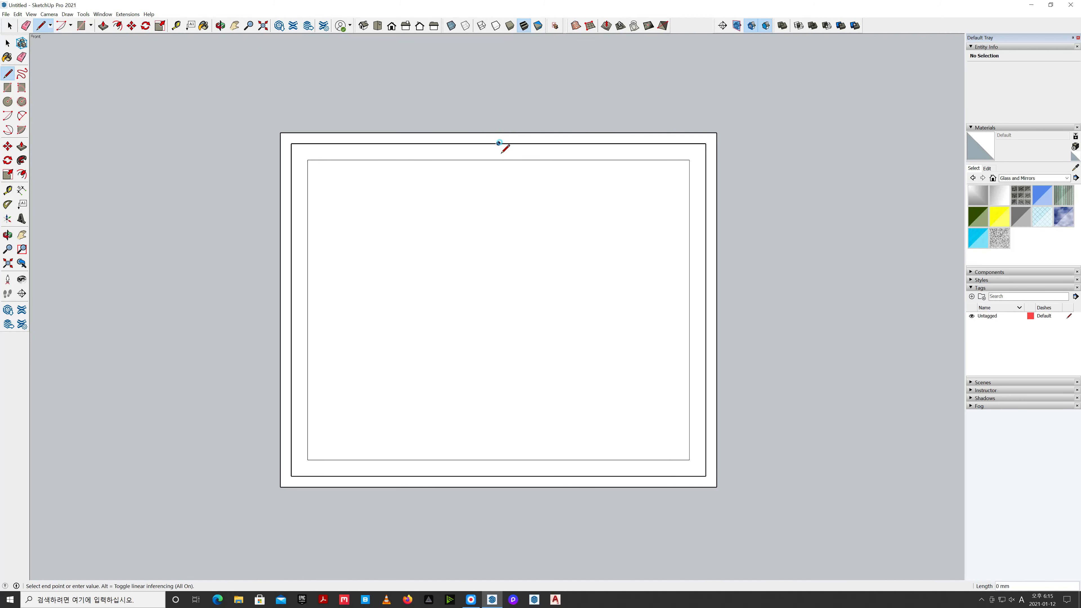
left_click(500, 476)
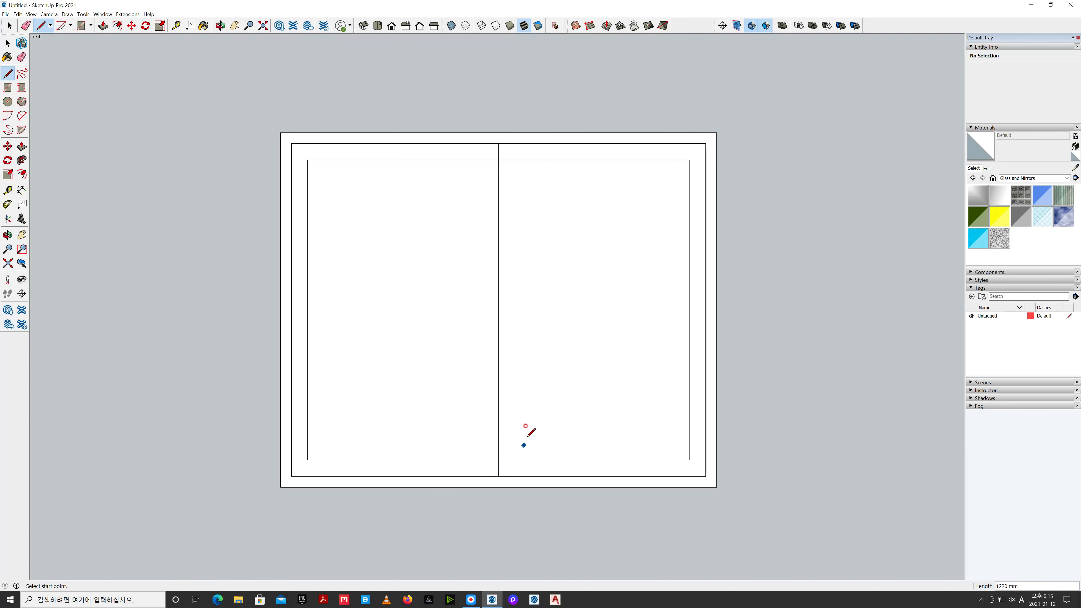
Copy the vertical centre line about 30 mm to its left
key("space")
left_click_drag(471, 106, 523, 530)
key("m")
left_click(581, 353)
key("ctrl")
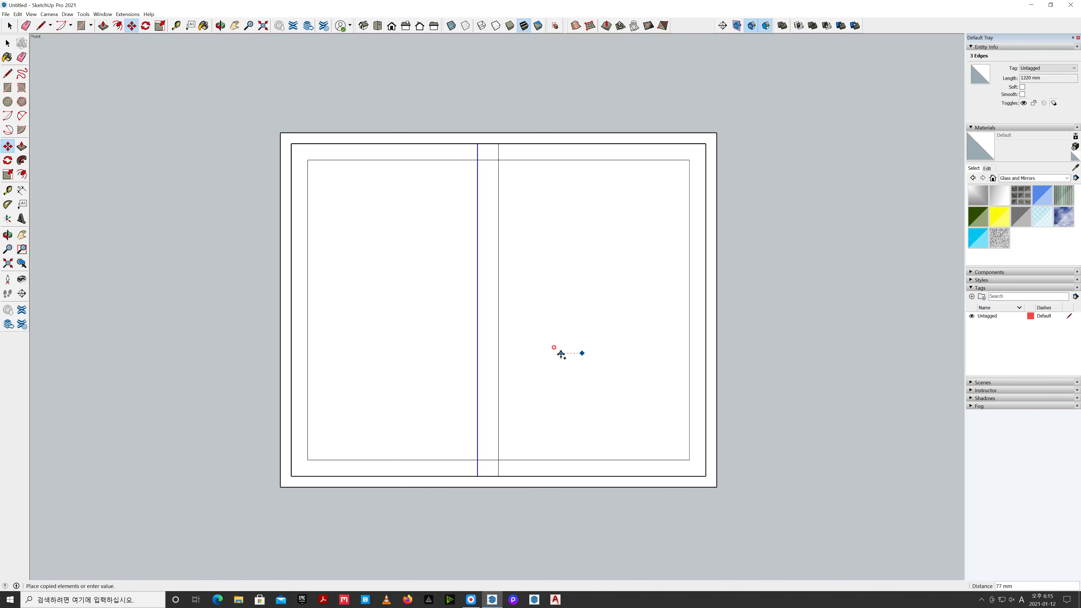
key("Return")
key("space")
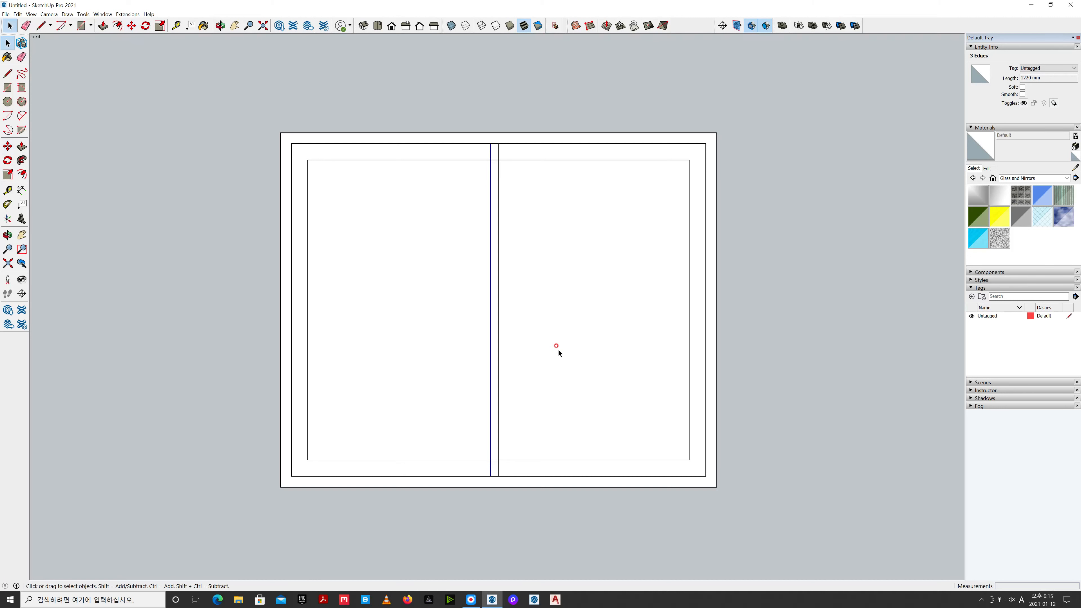
Copy the vertical centre line 30 mm to its right
left_click(547, 103)
left_click_drag(495, 108, 554, 517)
key("m")
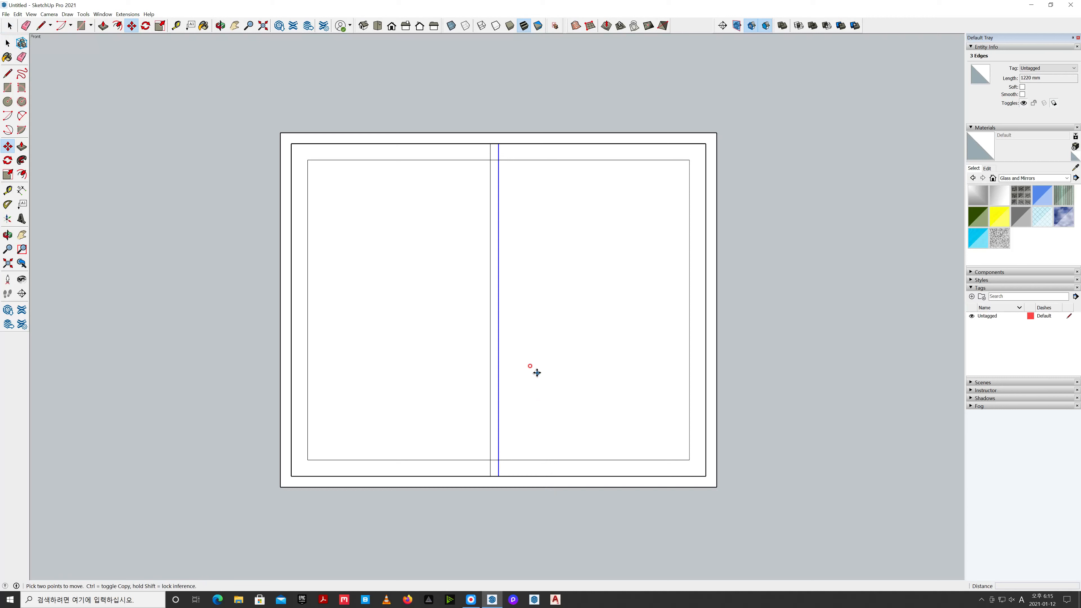
left_click(523, 354)
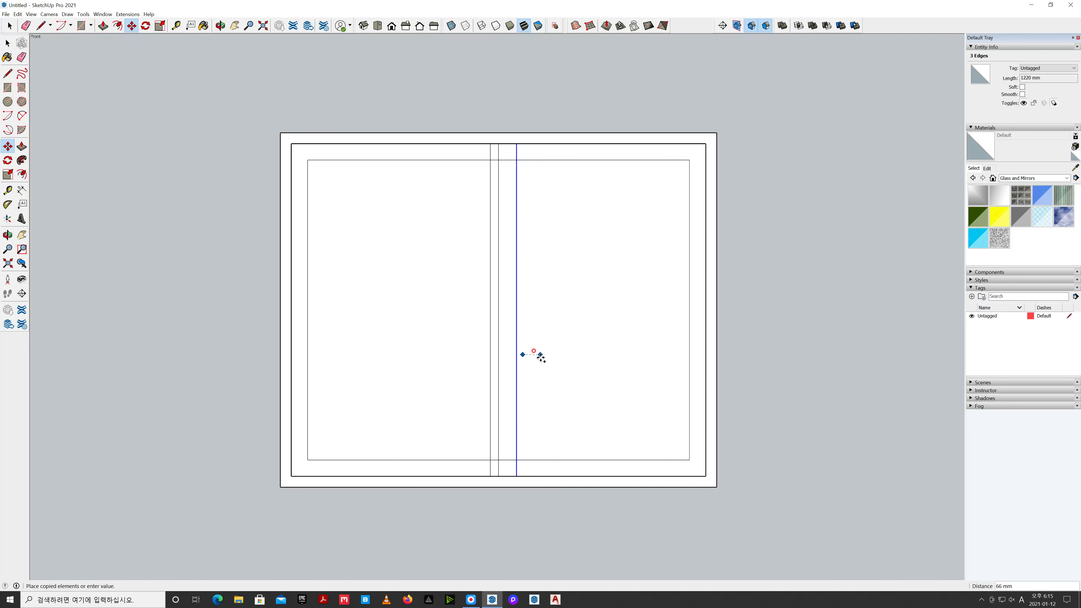
type("30")
key("Return")
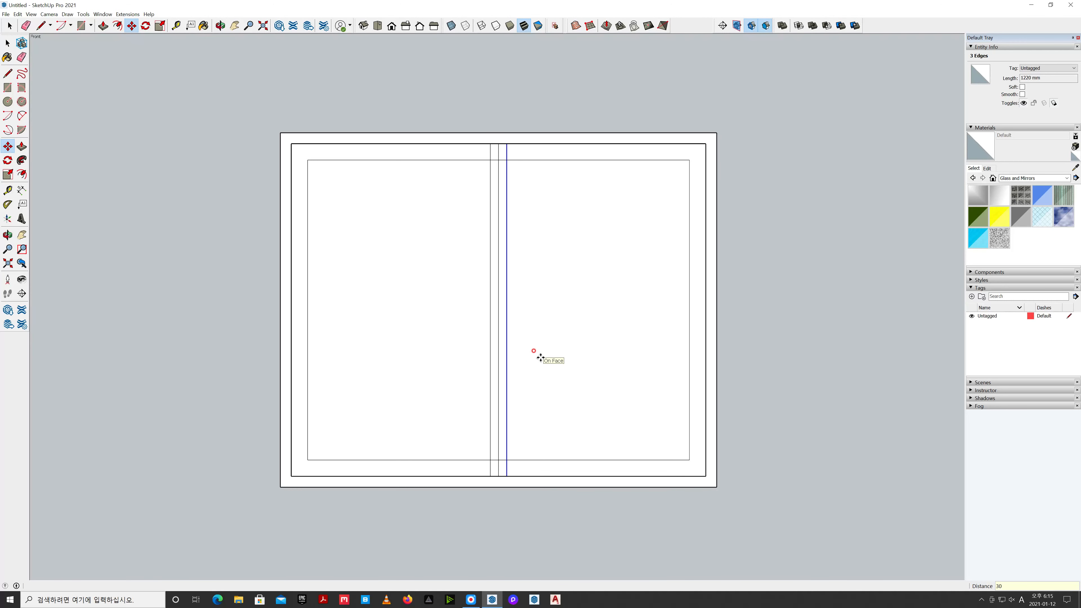
Delete the original centre line and erase the leftover segments crossing the middle stile around the right pane
key("space")
left_click(540, 68)
left_click_drag(492, 118, 504, 522)
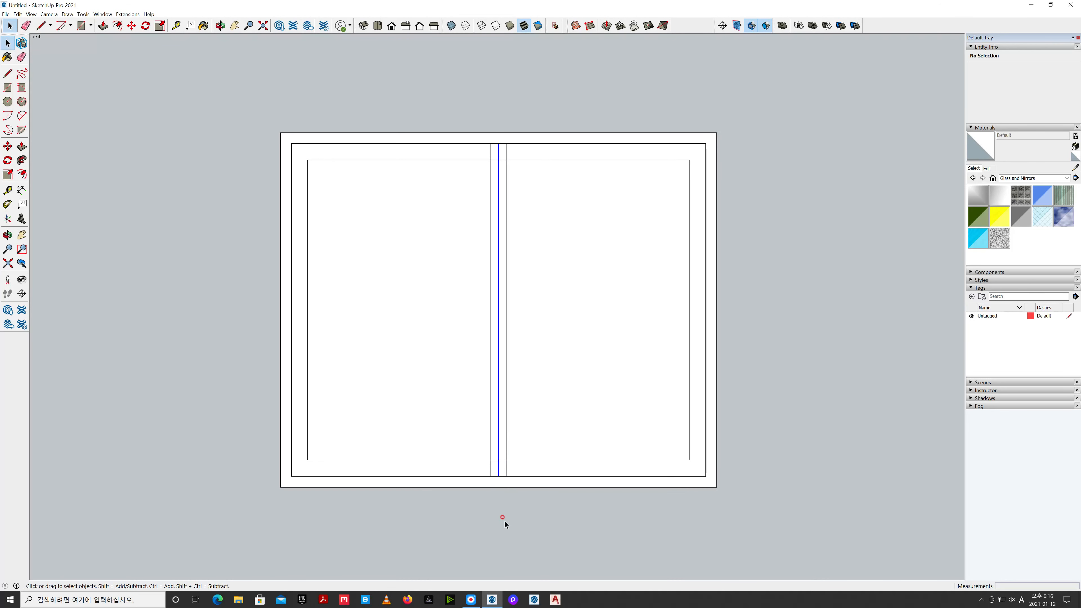
key("Delete")
key("e")
mouse_move(496, 158)
left_mouse_down()
mouse_move(489, 427)
mouse_move(511, 485)
left_mouse_up()
Make the right sash frame one group and the pane inside it another group
key("space")
double_click(499, 396)
right_click(500, 396)
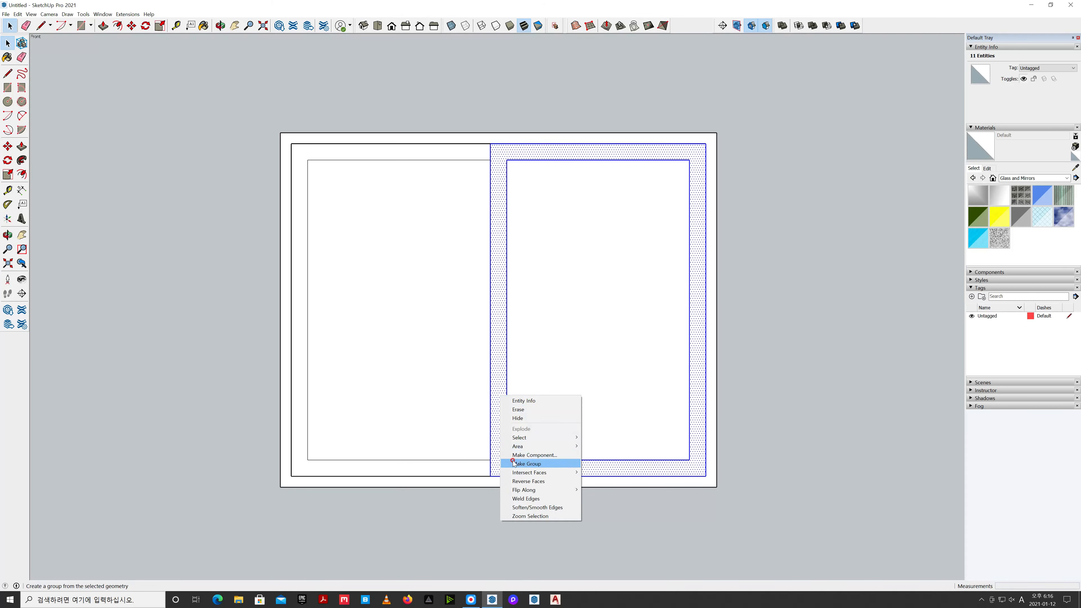
left_click(514, 465)
double_click(579, 310)
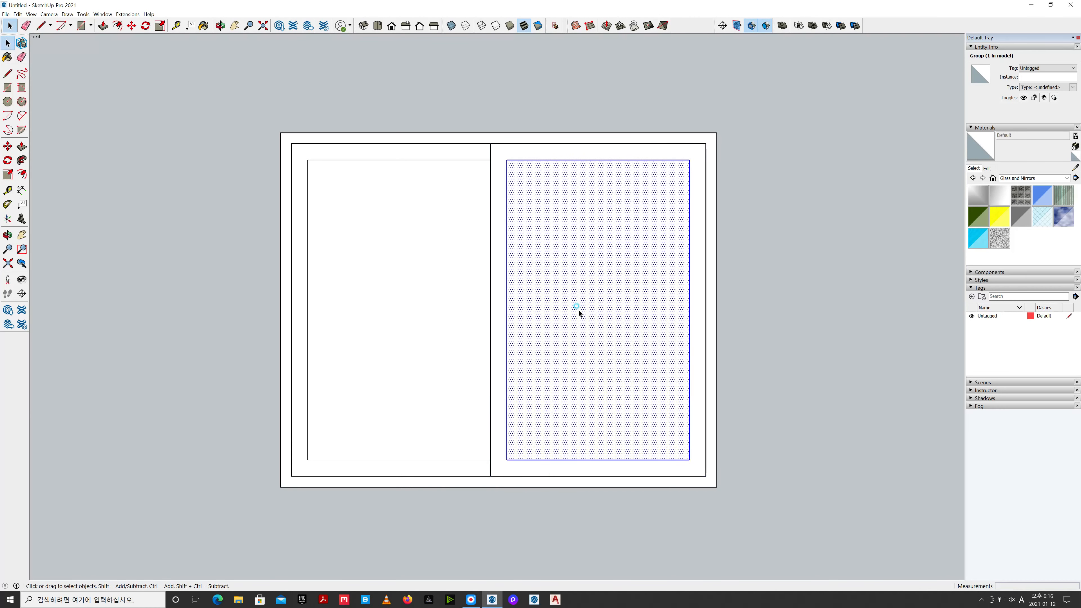
right_click(579, 310)
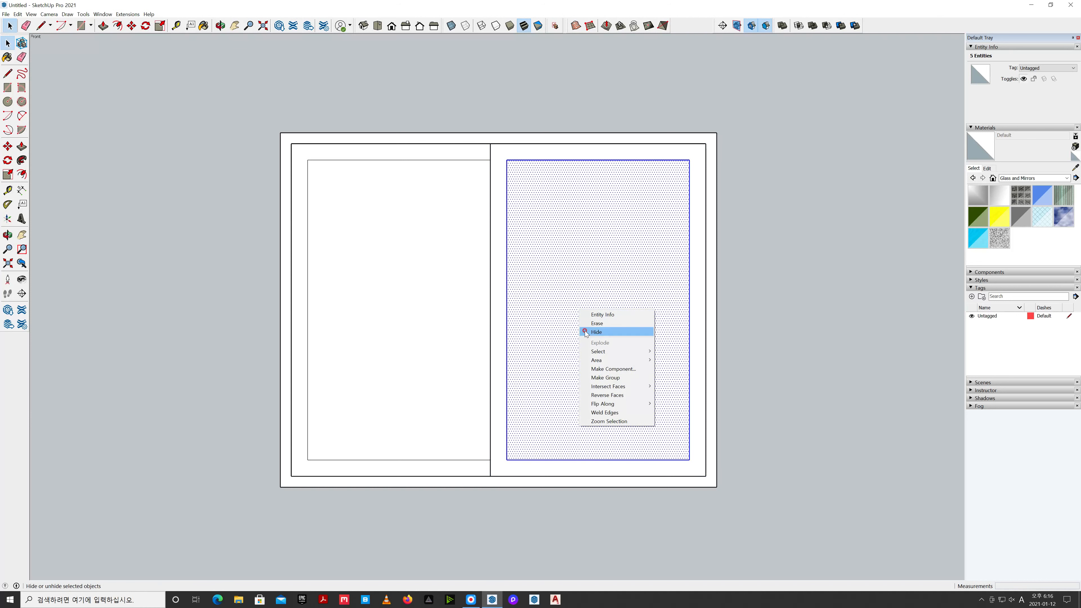
left_click(594, 378)
Delete the ungrouped sash and pane geometry in the left half of the outer frame
left_click(302, 309)
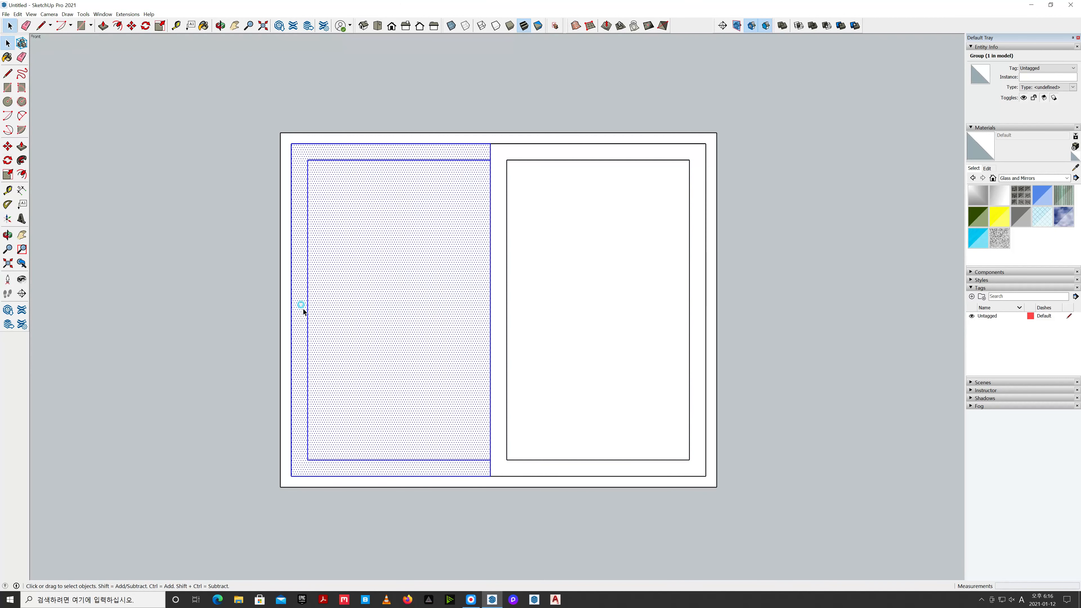
double_click(303, 307)
key("Delete")
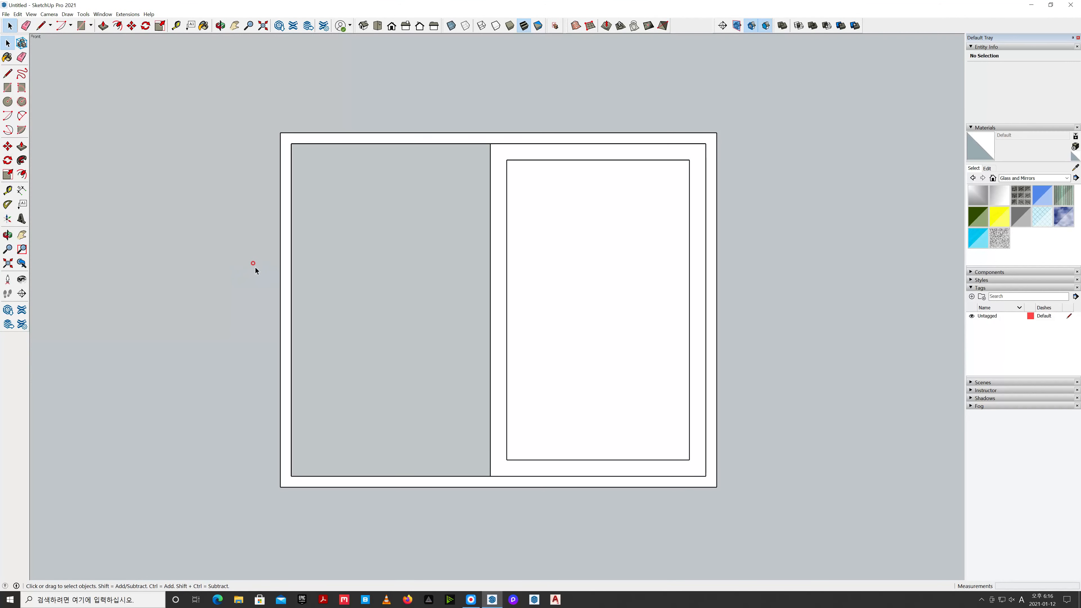
Switch the camera to an isometric view with perspective projection, framed on the window
left_click(363, 25)
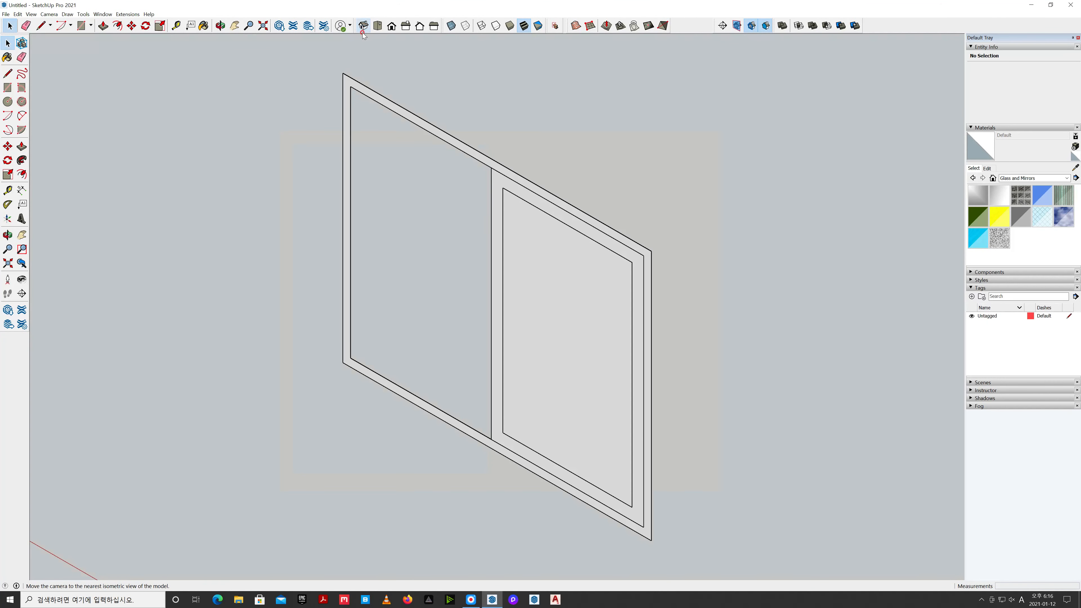
left_click(49, 14)
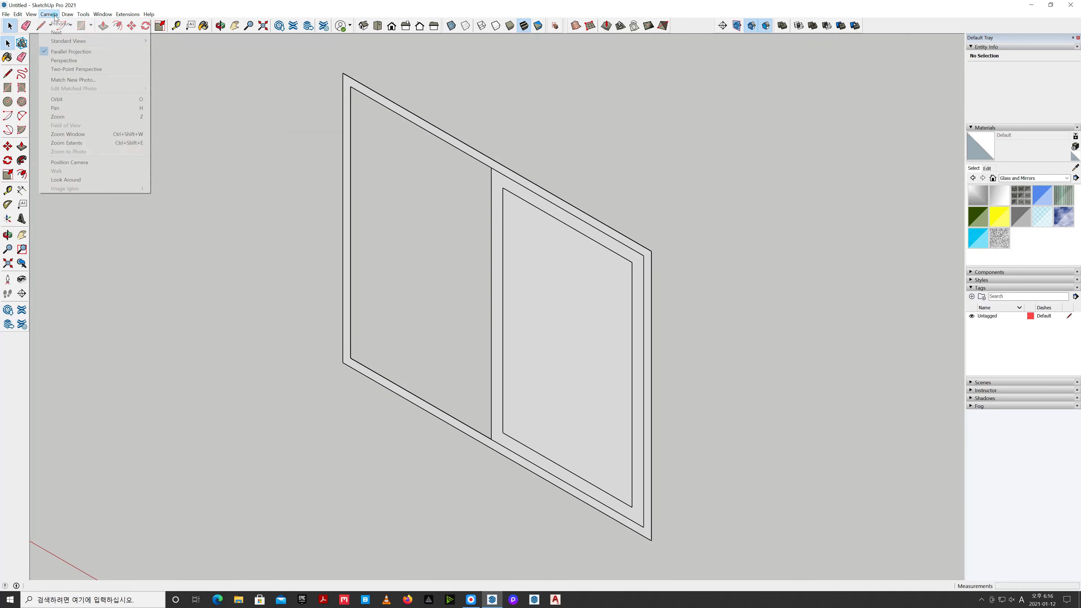
left_click(64, 60)
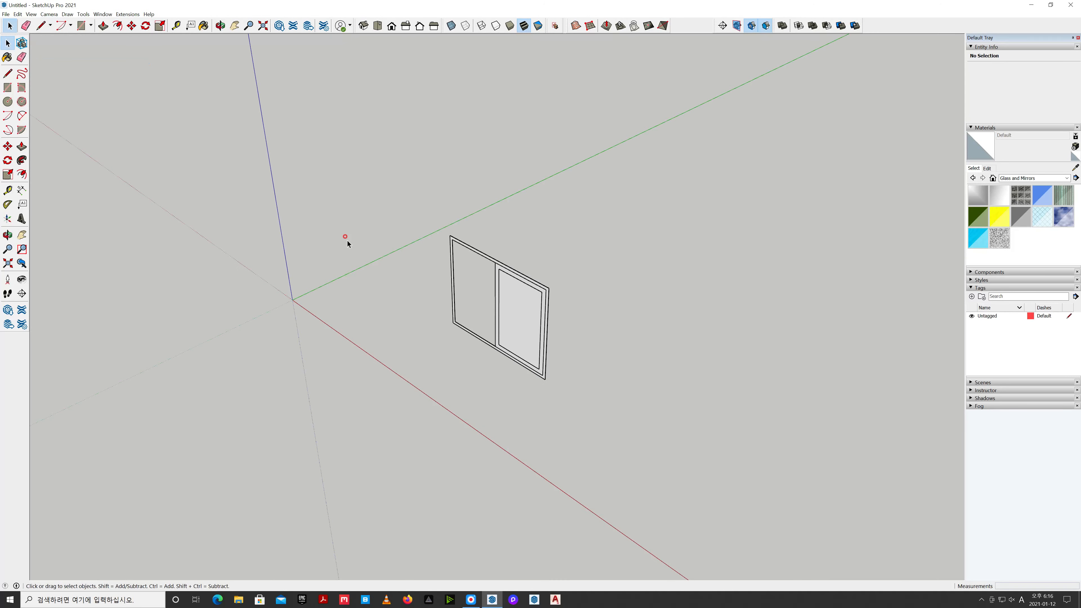
scroll(489, 308, "up", 8)
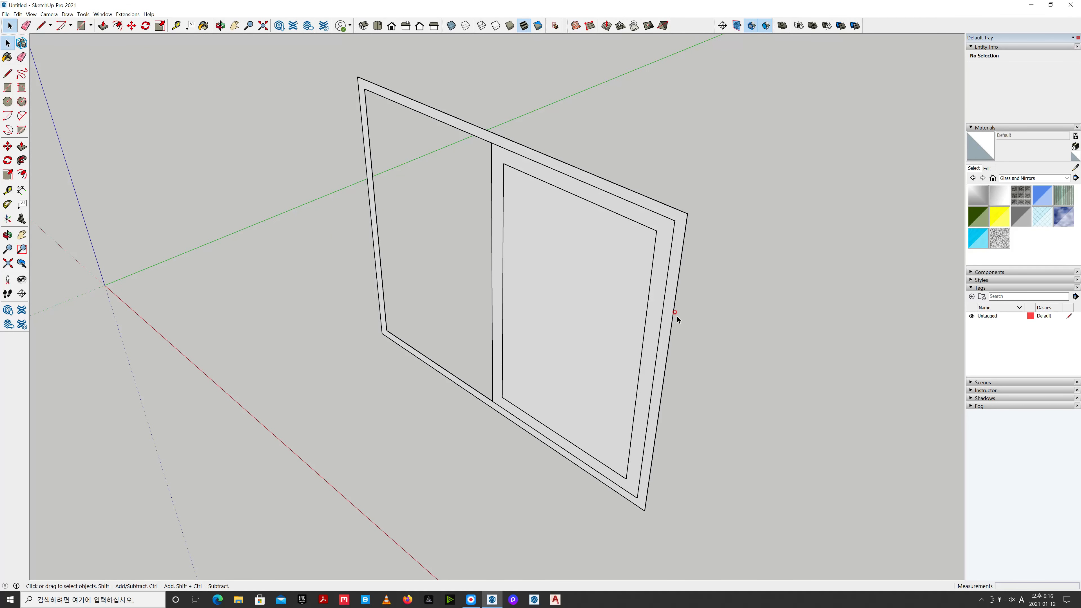
Push/Pull the outer frame's face backward 100 mm inside its group
double_click(669, 312)
left_click(669, 313)
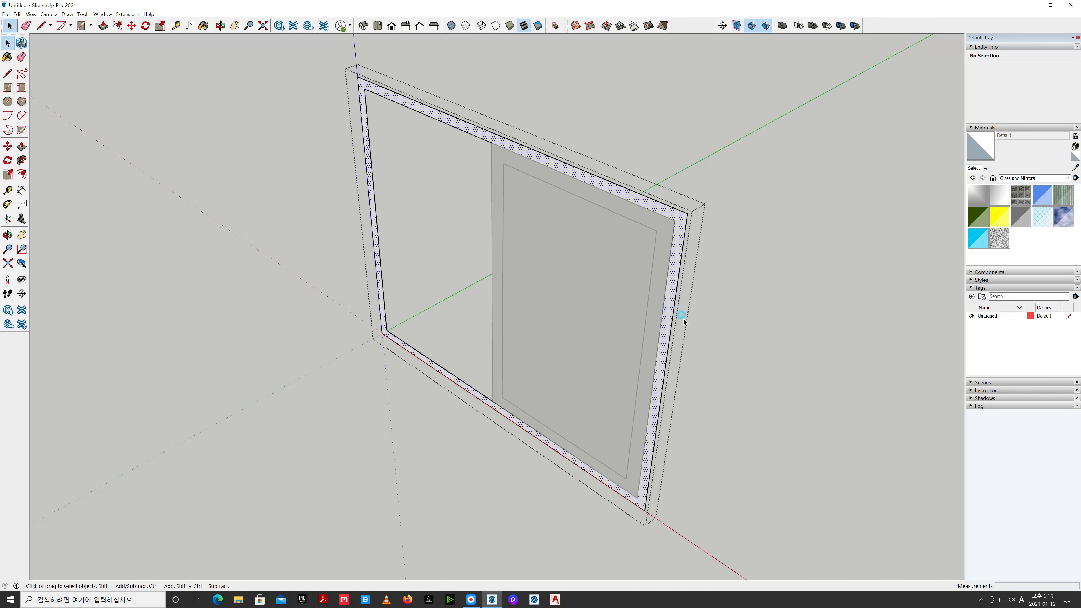
key("p")
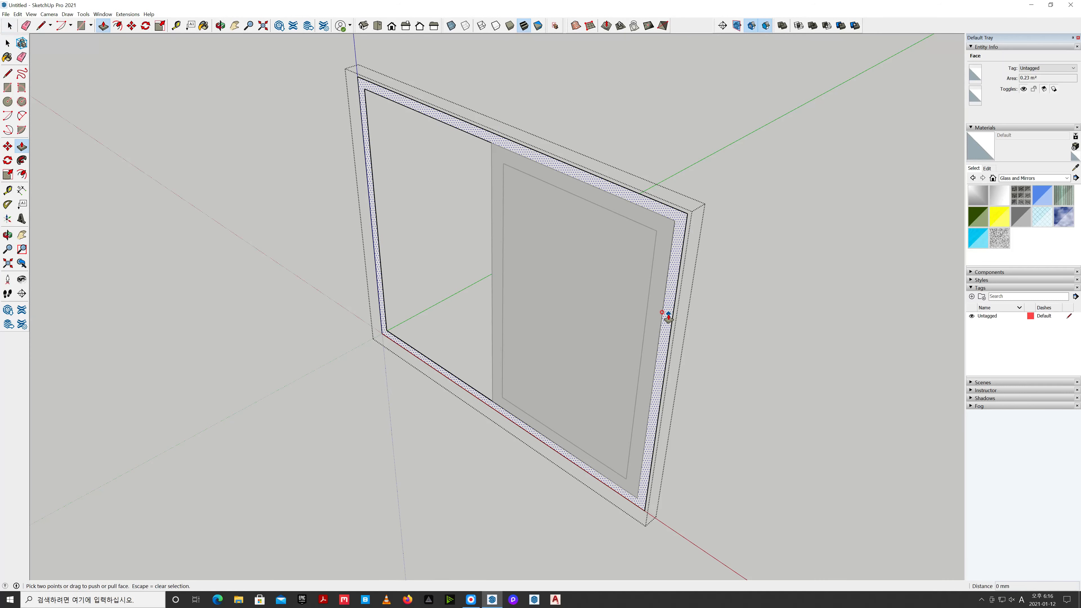
left_click(668, 316)
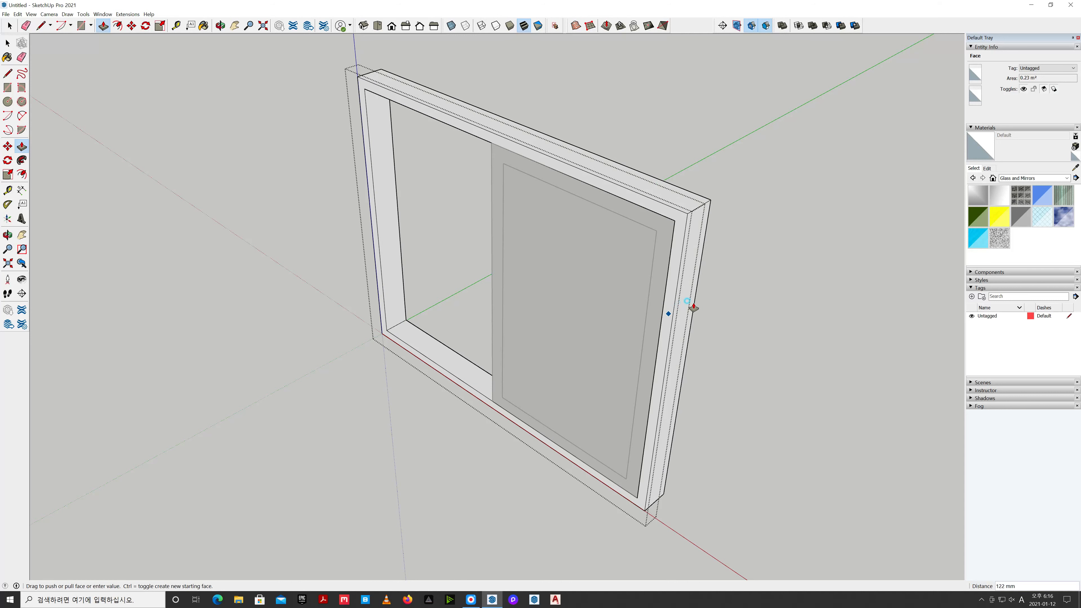
key("Return")
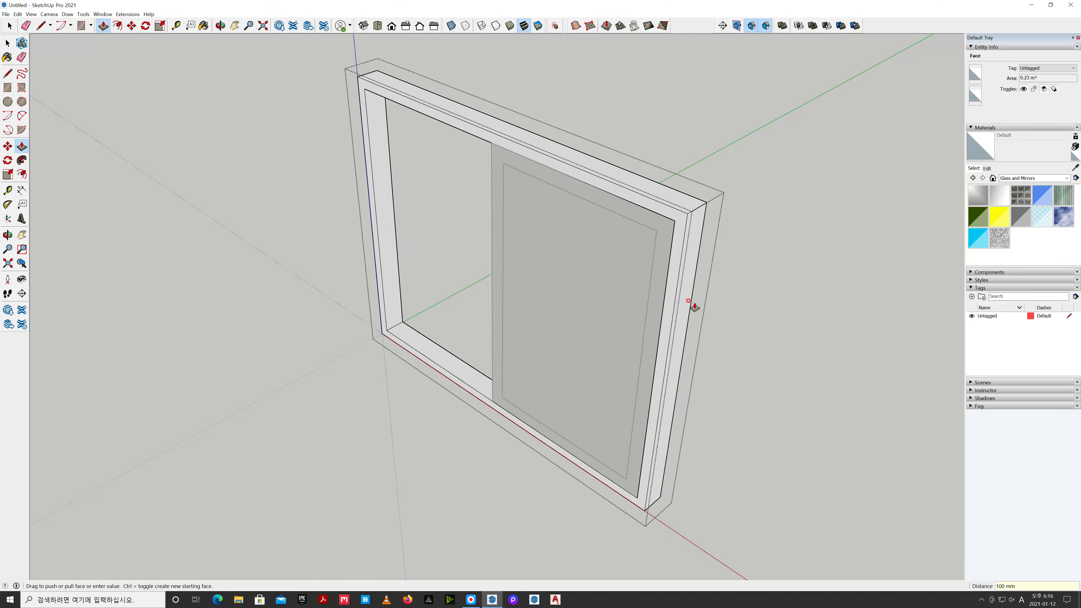
key("space")
left_click(767, 315)
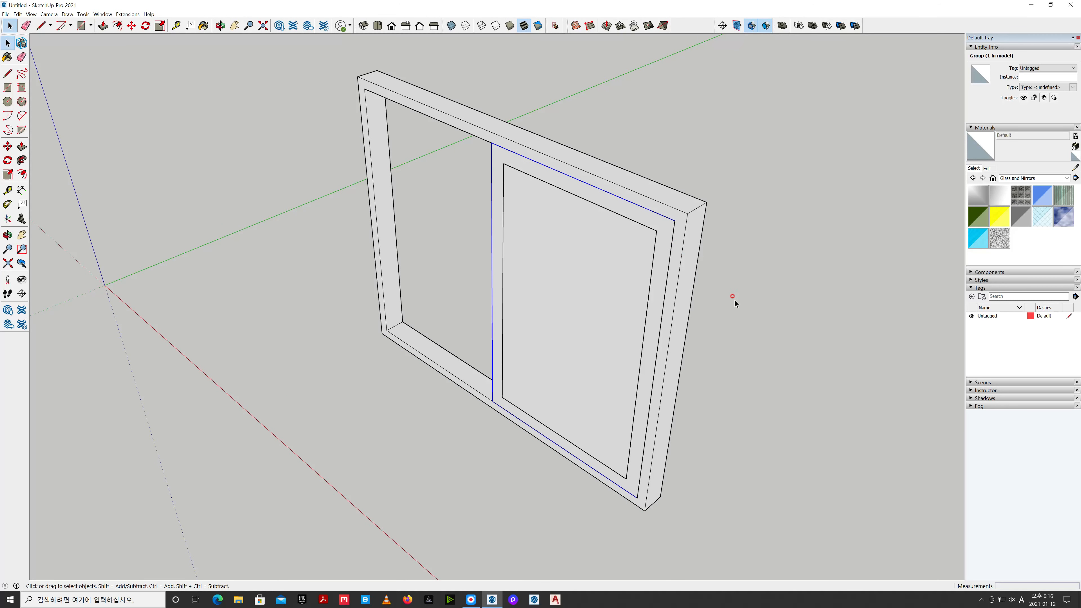
Push/Pull the right sash frame's face backward 30 mm inside its group
double_click(663, 267)
left_click(663, 267)
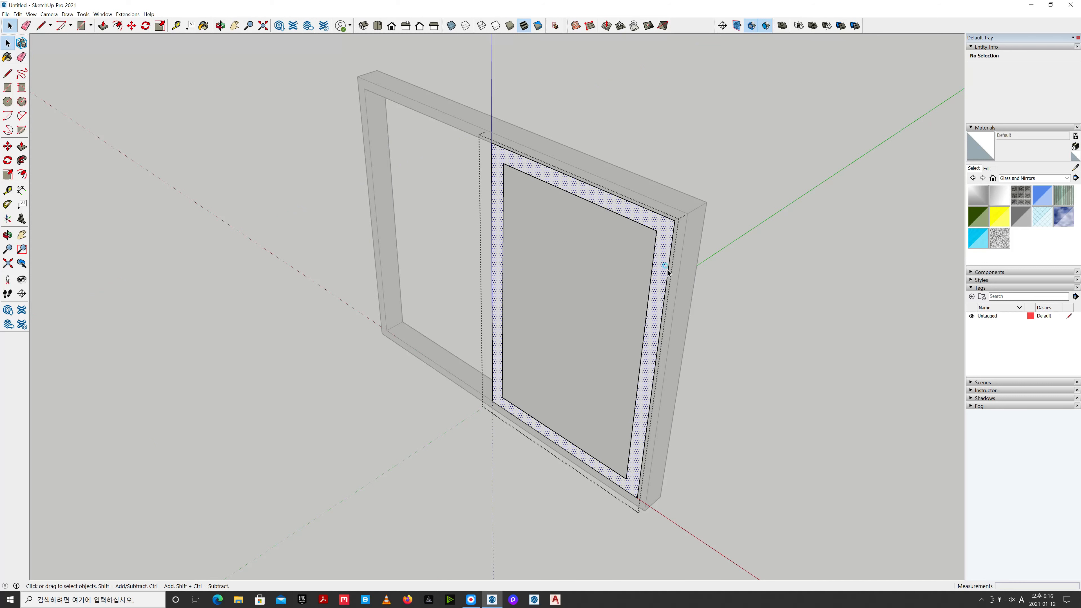
key("p")
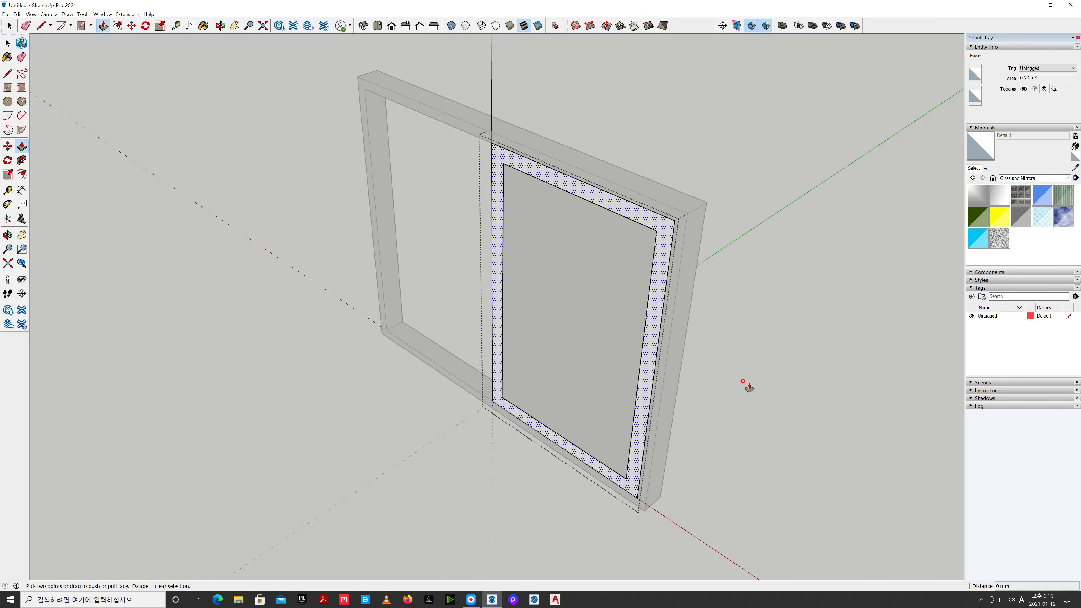
type("150")
key("Return")
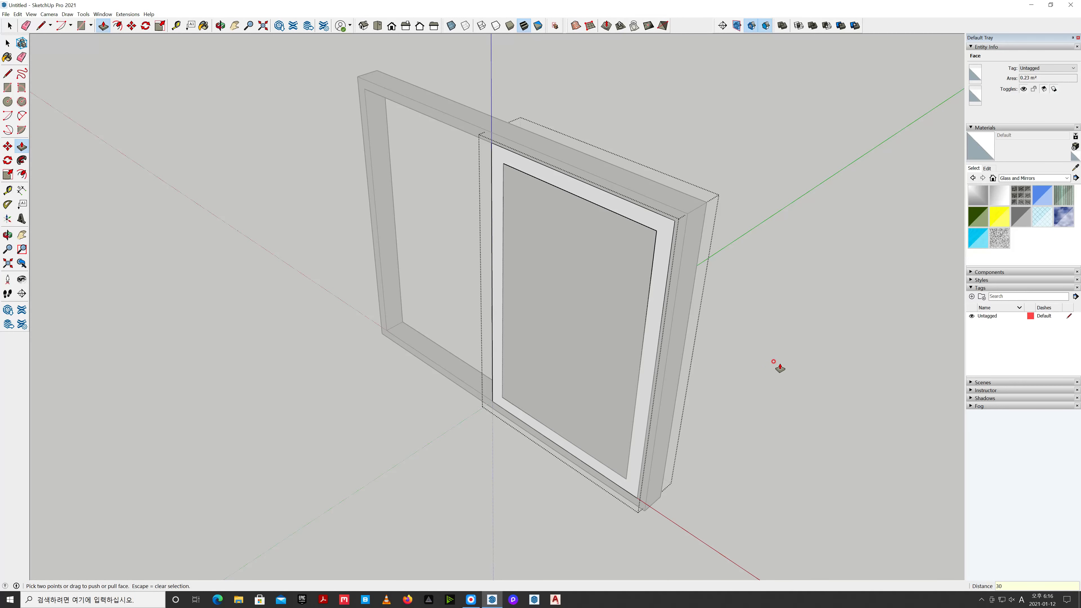
key("space")
left_click(780, 365)
Try to erase the short edge on the sash frame's side face from outside its group, and undo the erase
middle_click_drag(264, 392, 447, 372)
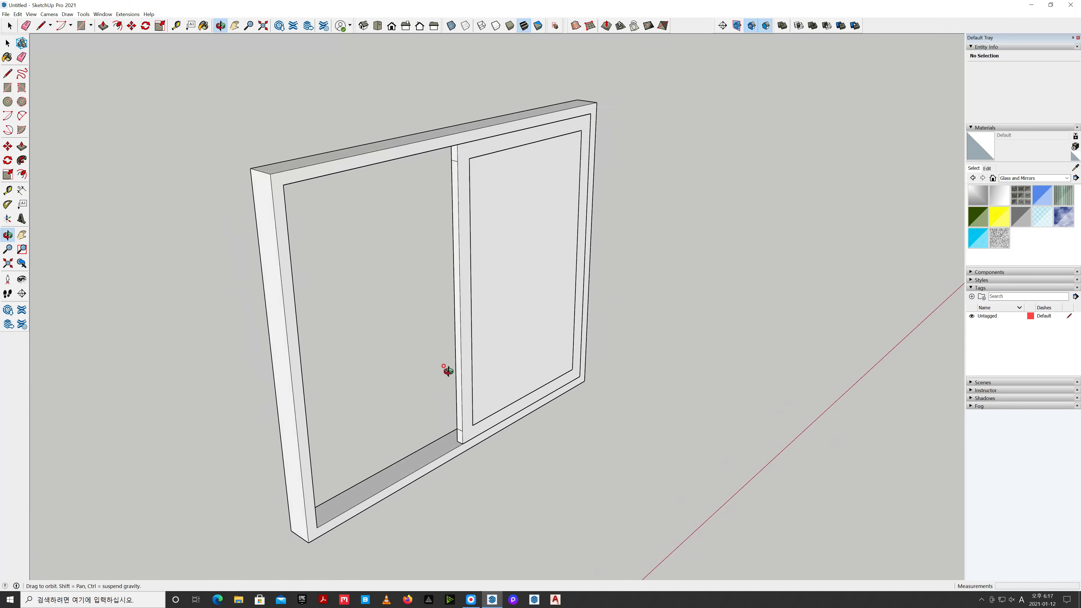
scroll(461, 245, "up", 2)
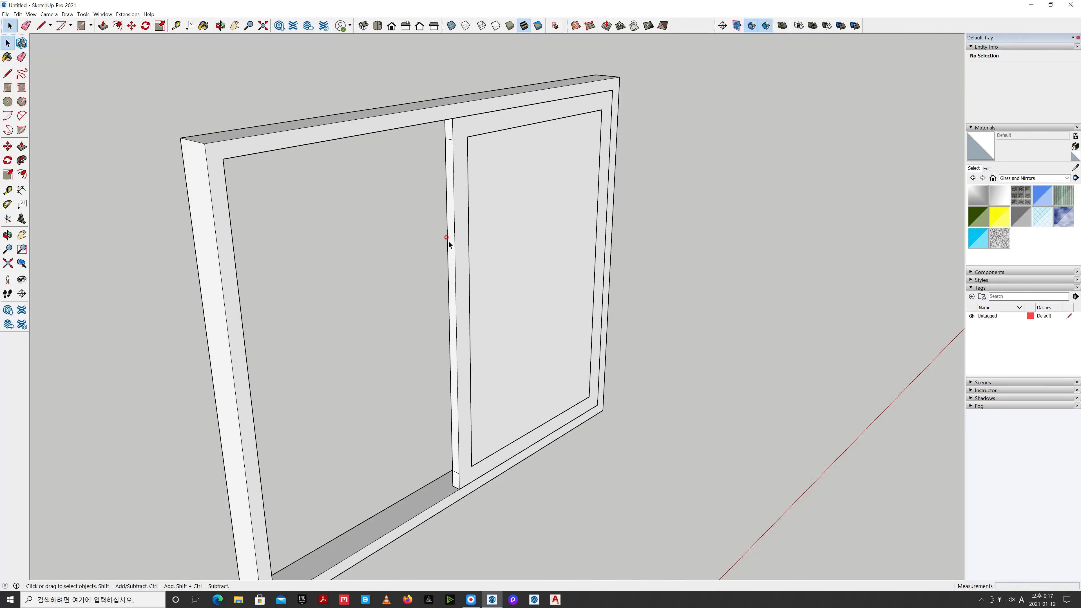
key("e")
left_click(445, 132)
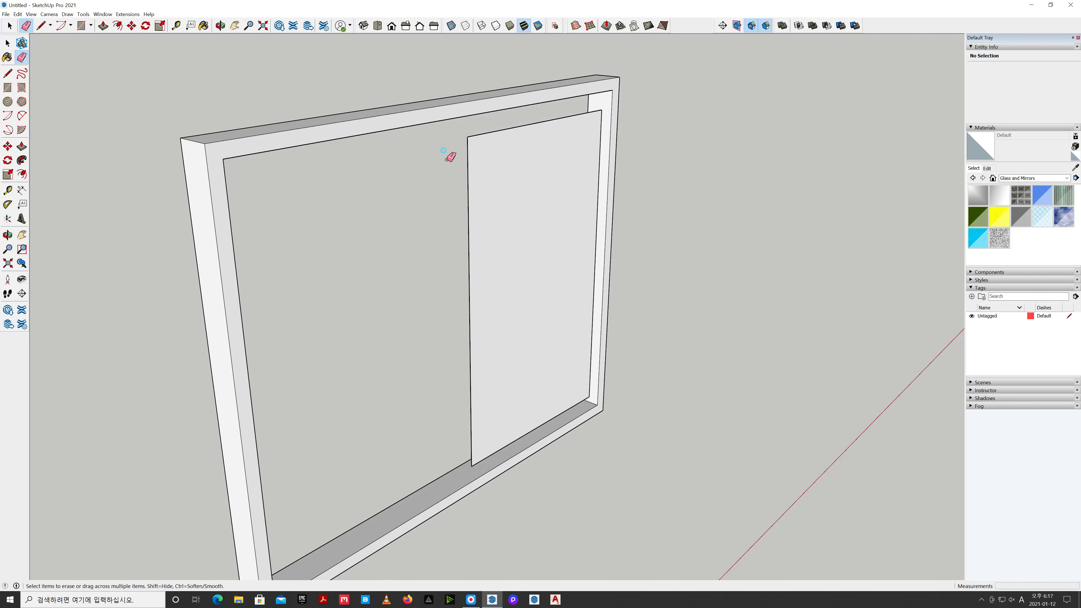
key("ctrl+z")
key("space")
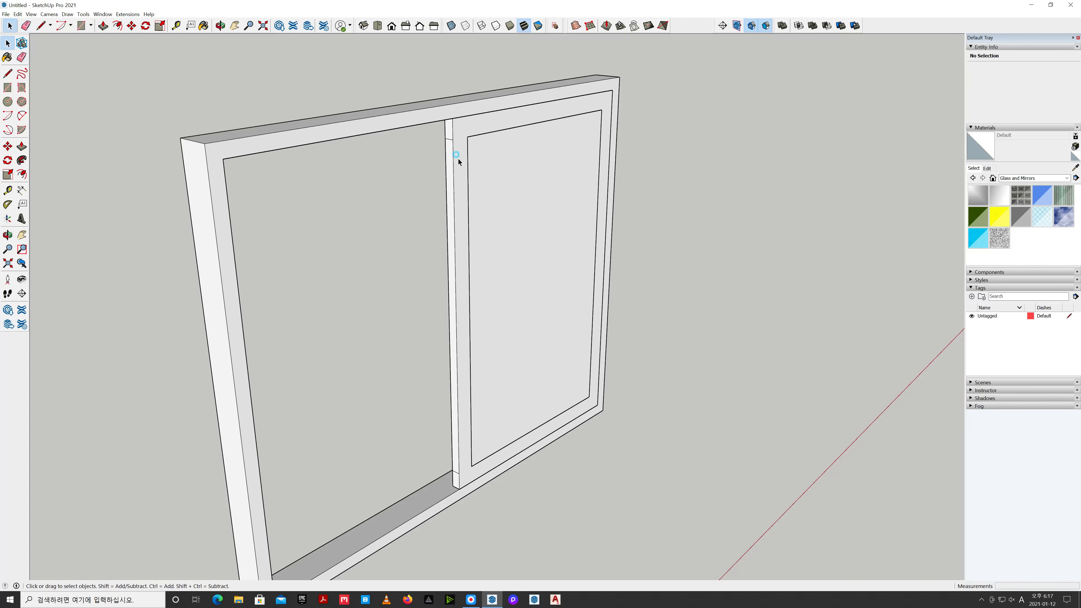
Enter the sash frame's group and examine the short edge across its side face
left_click(449, 139)
double_click(449, 141)
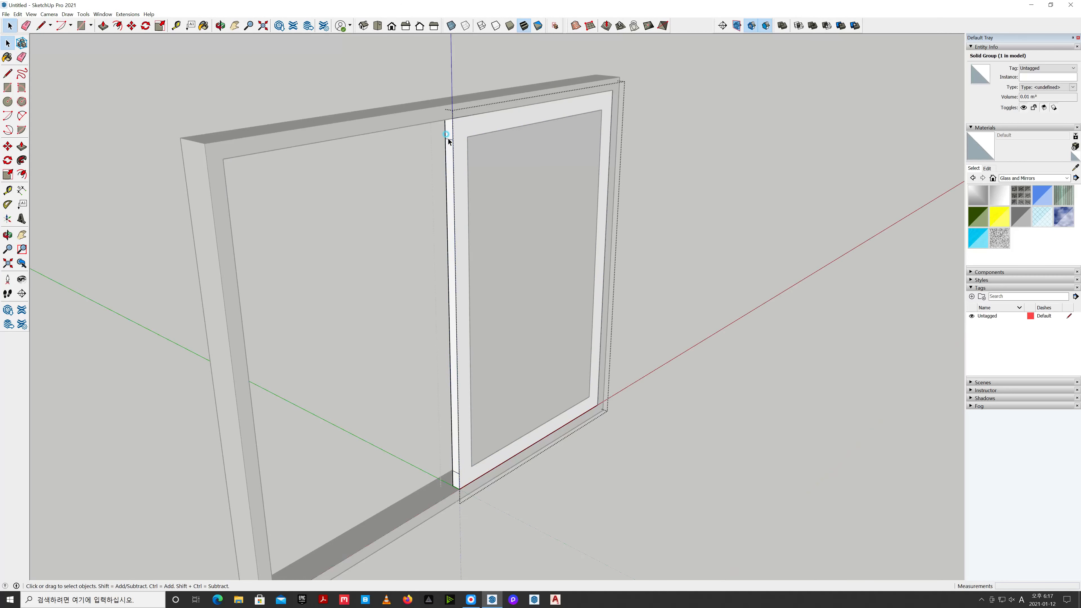
left_click(449, 139)
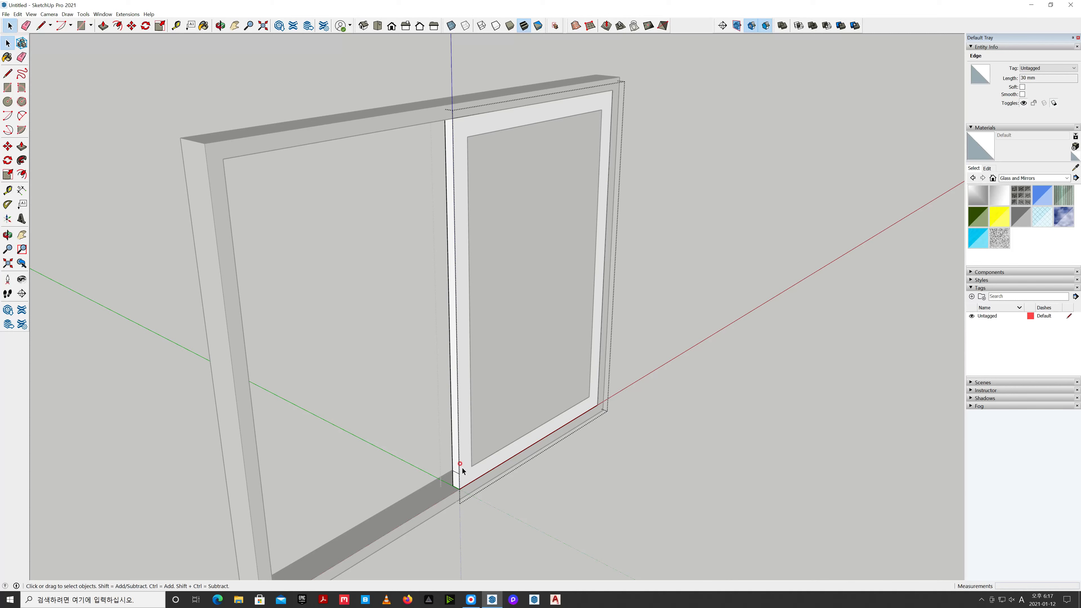
key("Escape")
left_click(596, 497)
Push/Pull the pane's face backward inside its group to about half the sash frame's depth
middle_click_drag(681, 455, 334, 375)
left_click(526, 308)
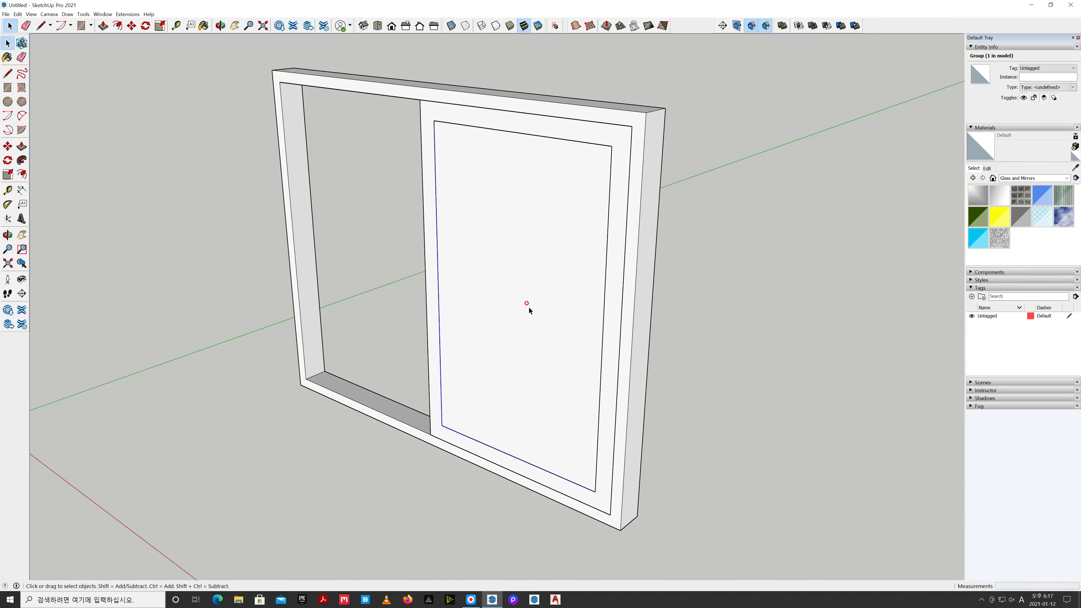
double_click(529, 307)
left_click(521, 310)
key("p")
left_click(498, 349)
left_click(521, 342)
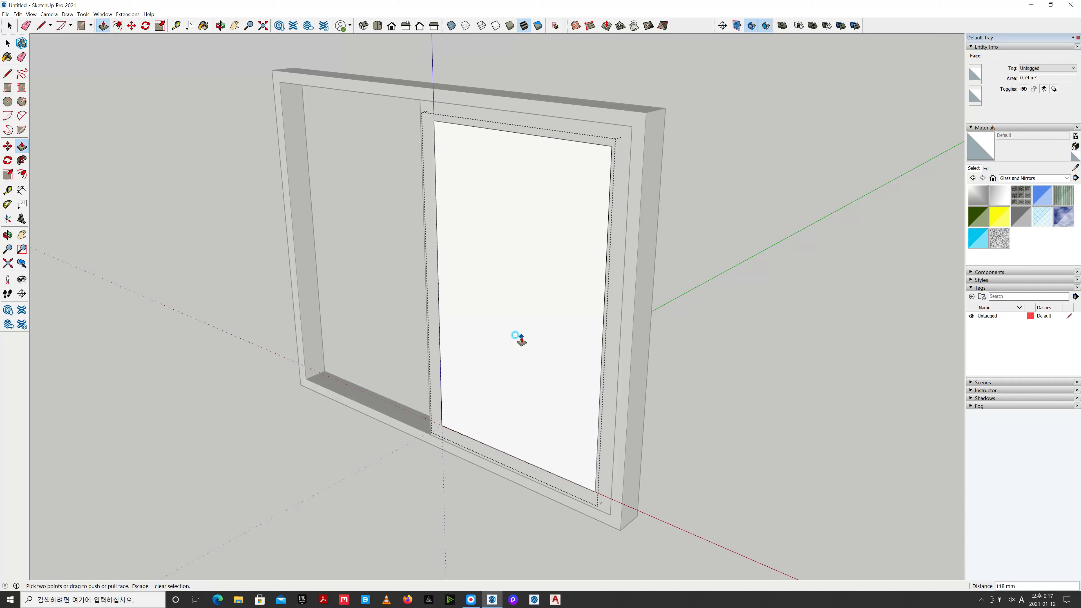
key("Escape")
key("space")
left_click(728, 334)
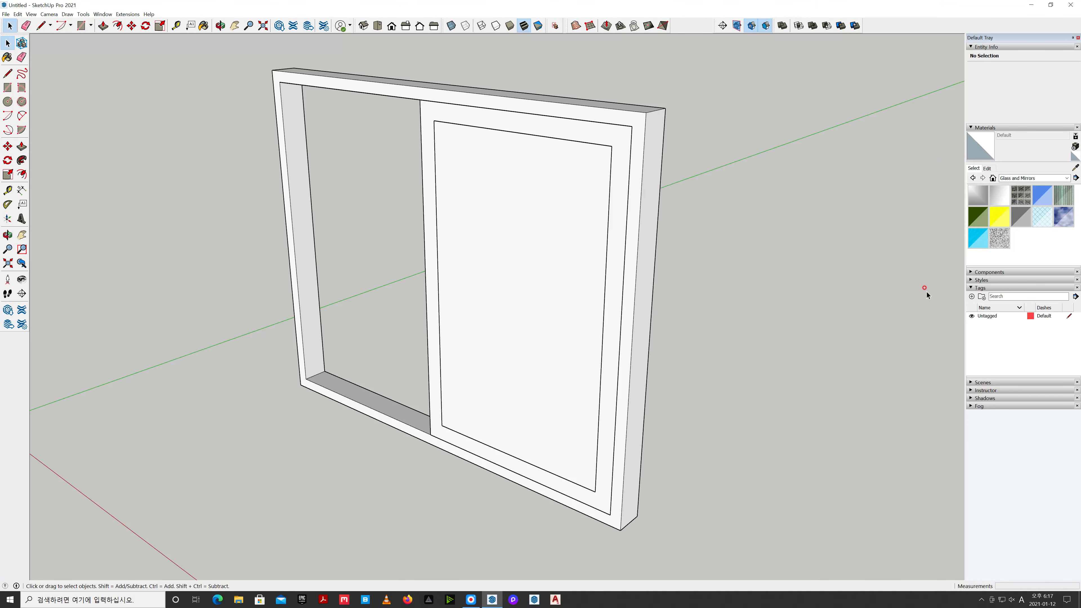
Paint the pane group with the Translucent Glass Gray material
left_click(1019, 215)
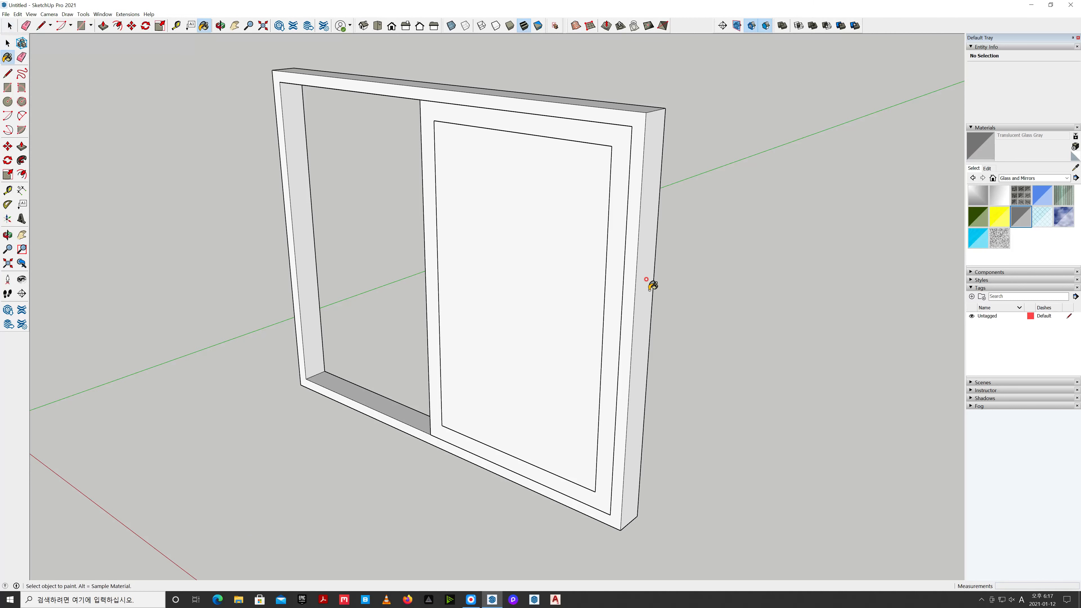
left_click(570, 292)
key("space")
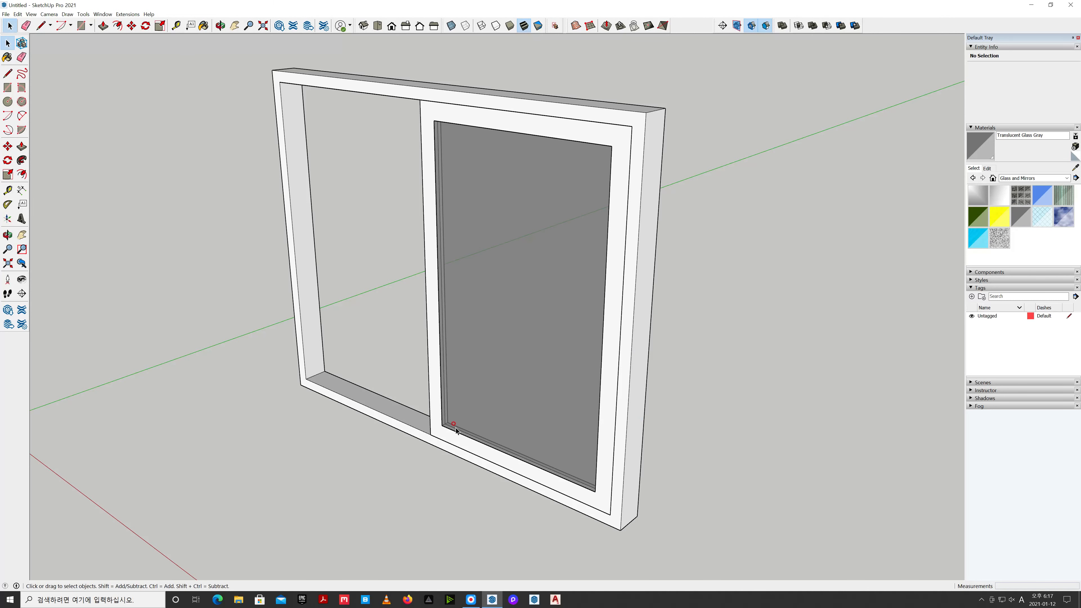
Center the glass pane in the sash frame's depth, moving it midpoint to midpoint in wireframe display, and restore shaded display
scroll(455, 430, "up", 5)
middle_click_drag(499, 391, 411, 289)
left_click(472, 313)
key("m")
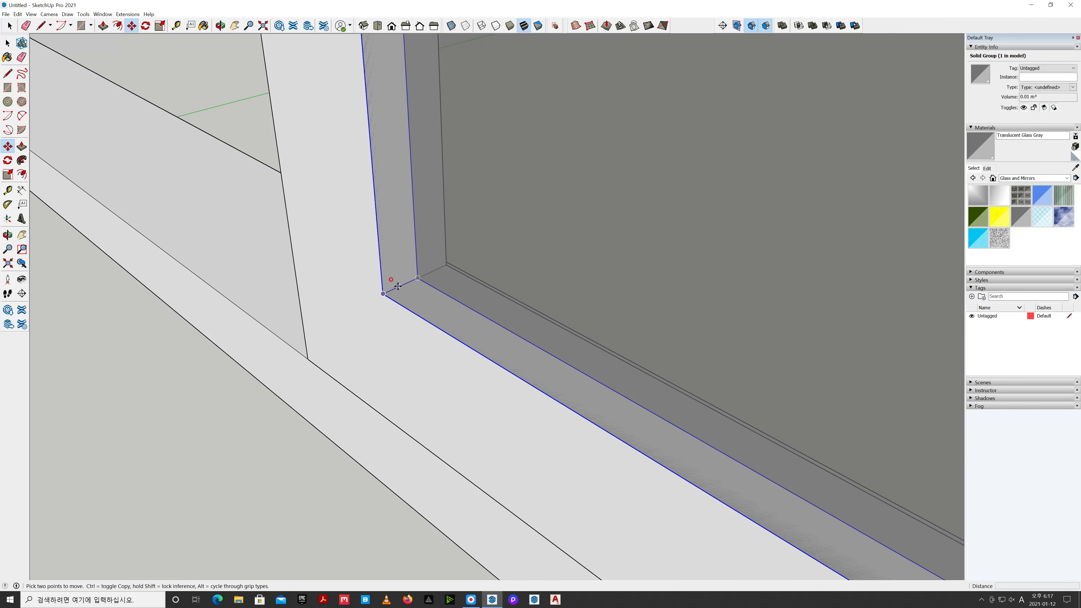
left_click(482, 26)
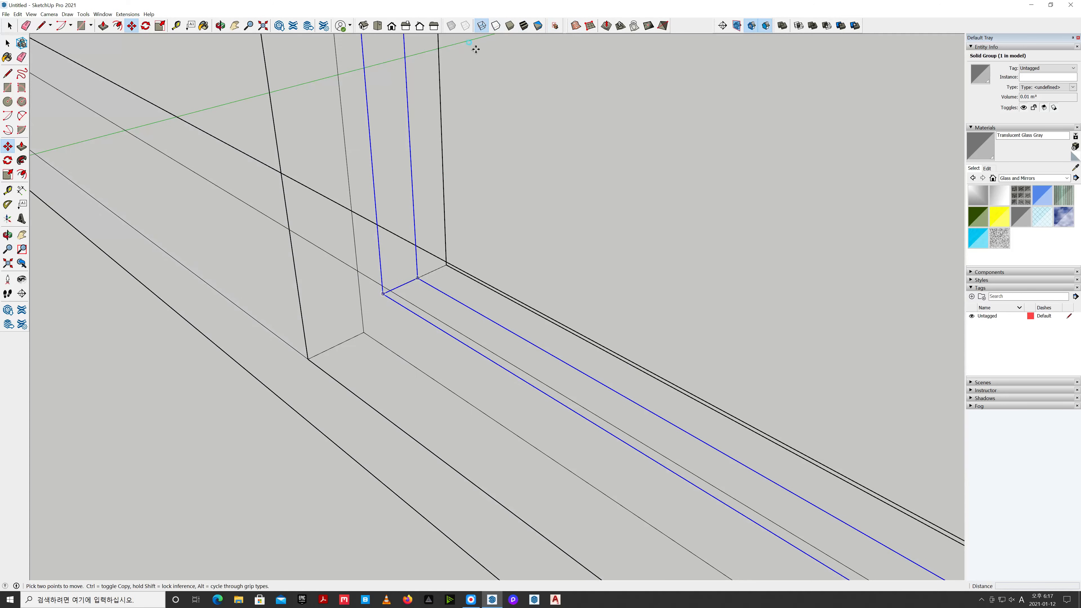
left_click(401, 285)
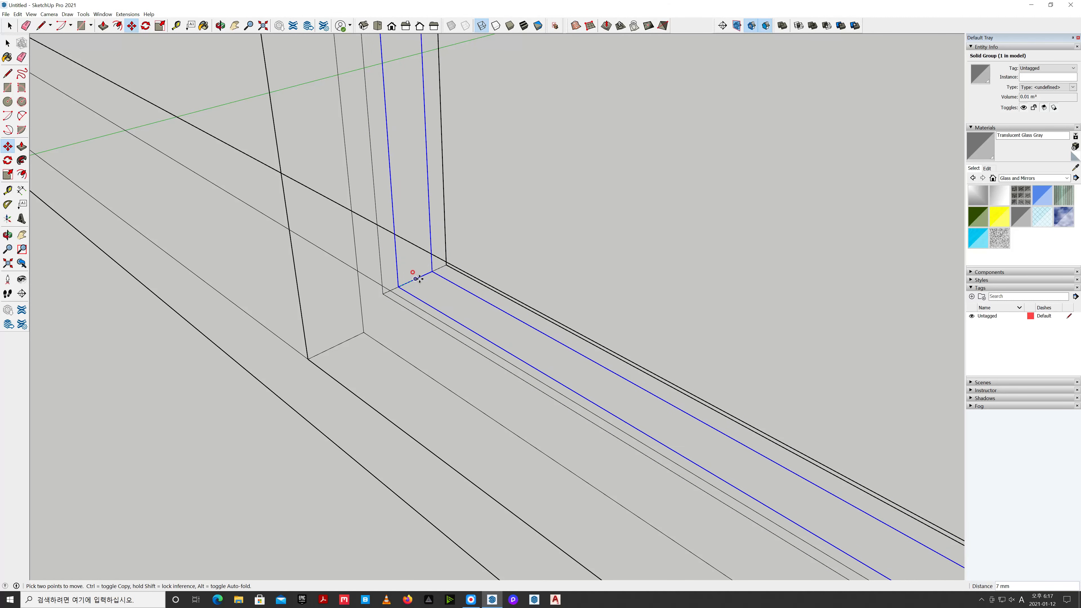
left_click(416, 279)
key("space")
left_click(218, 400)
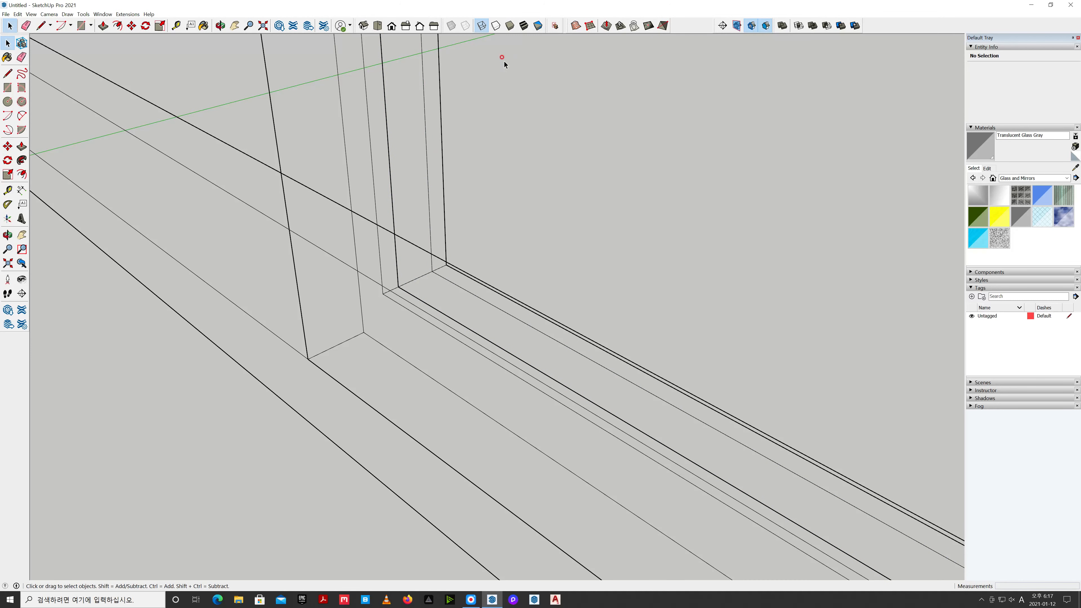
left_click(509, 26)
Combine the sash frame and its glass pane into one group
middle_click_drag(558, 273, 509, 310)
middle_click_drag(415, 285, 503, 295)
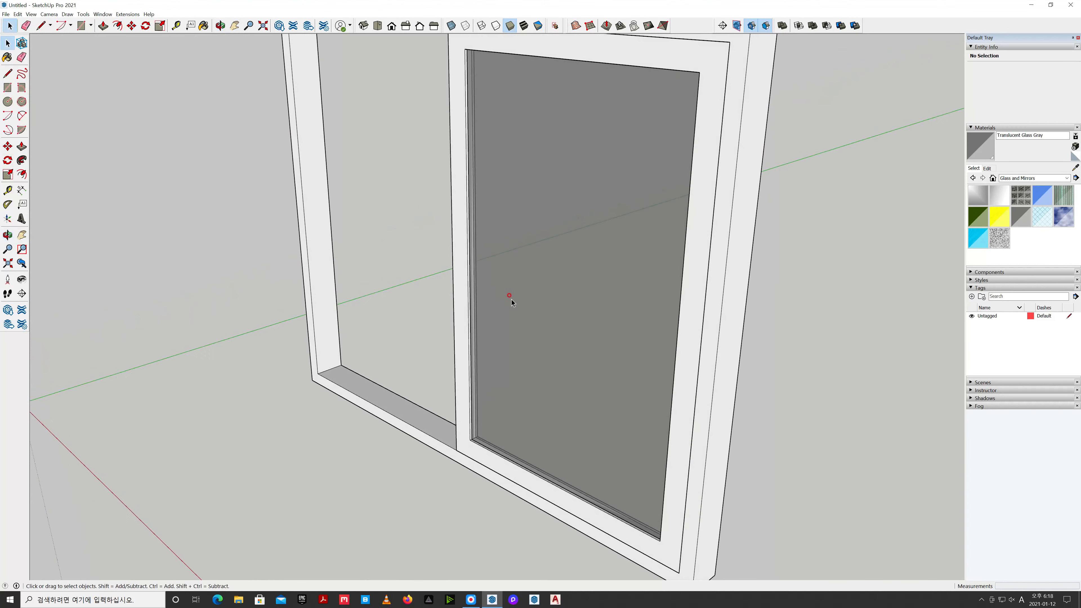
left_click_drag(407, 241, 406, 241)
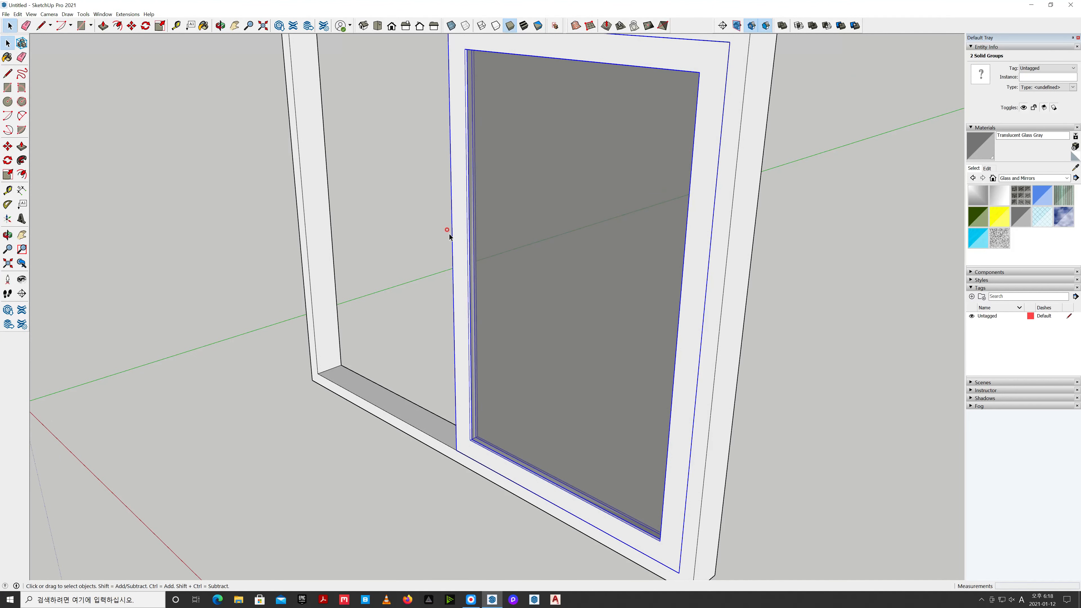
right_click(461, 239)
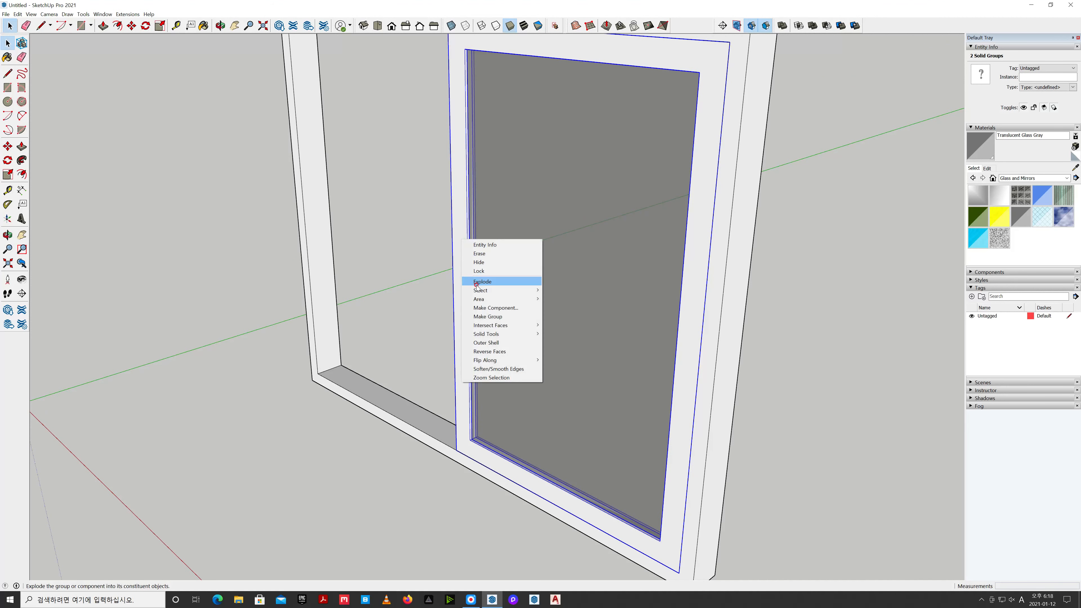
left_click(484, 318)
left_click(434, 307)
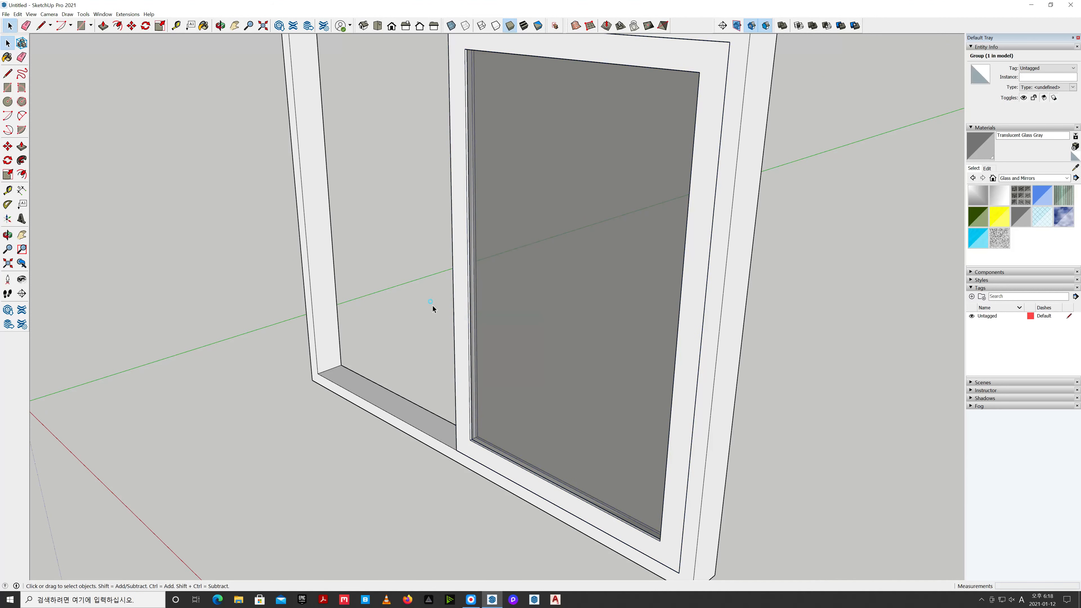
Hide the sash group and draw a lengthwise center line on the outer frame's bottom inner face, from midpoint to midpoint
right_click(463, 219)
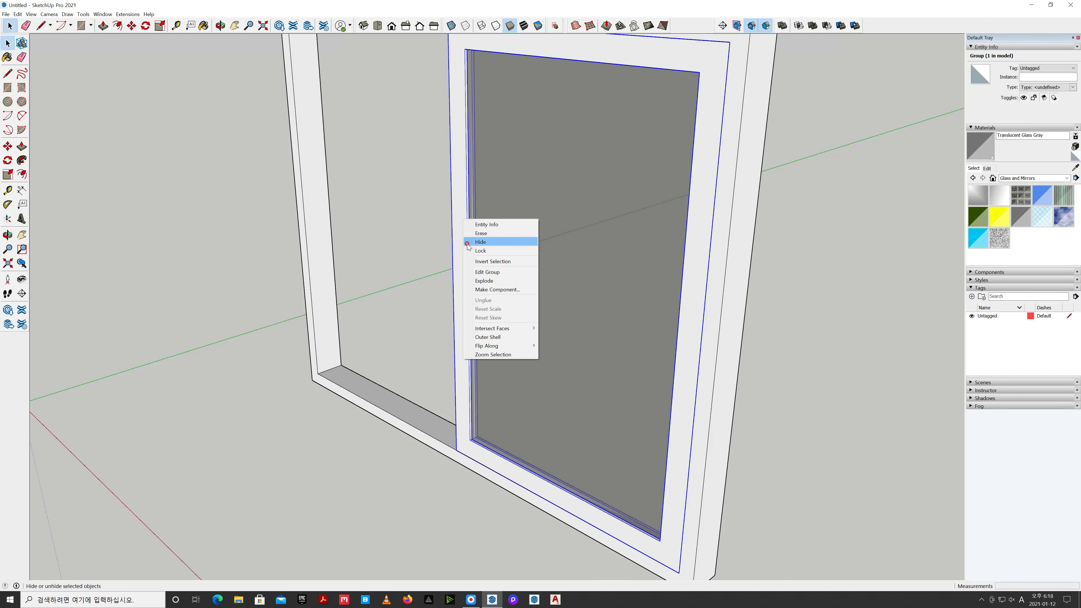
left_click(478, 242)
middle_click_drag(442, 277, 437, 300)
key("l")
left_click(277, 289)
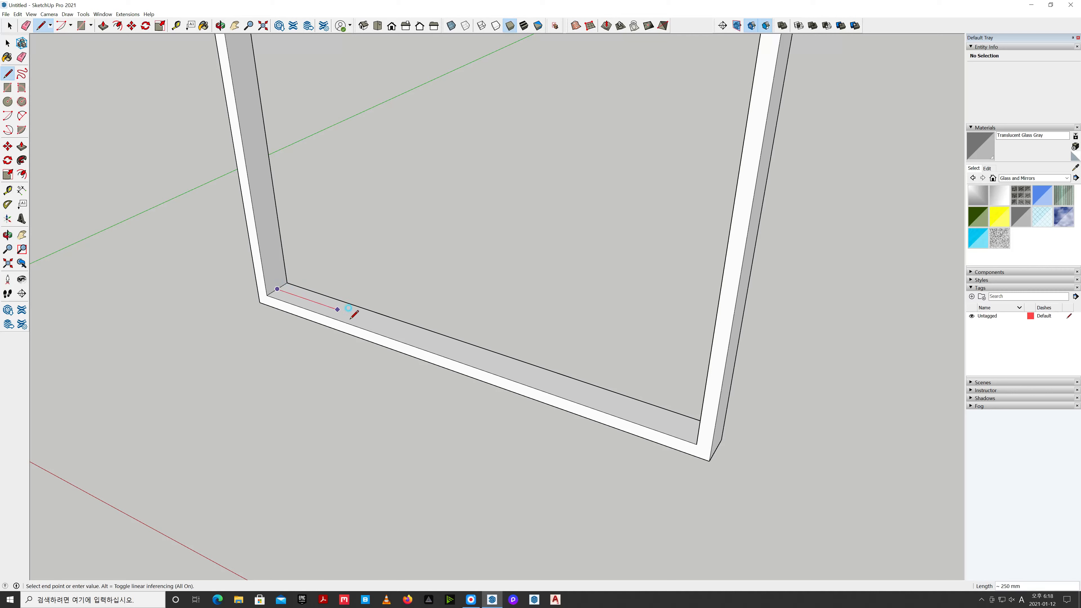
middle_click_drag(486, 360, 704, 284)
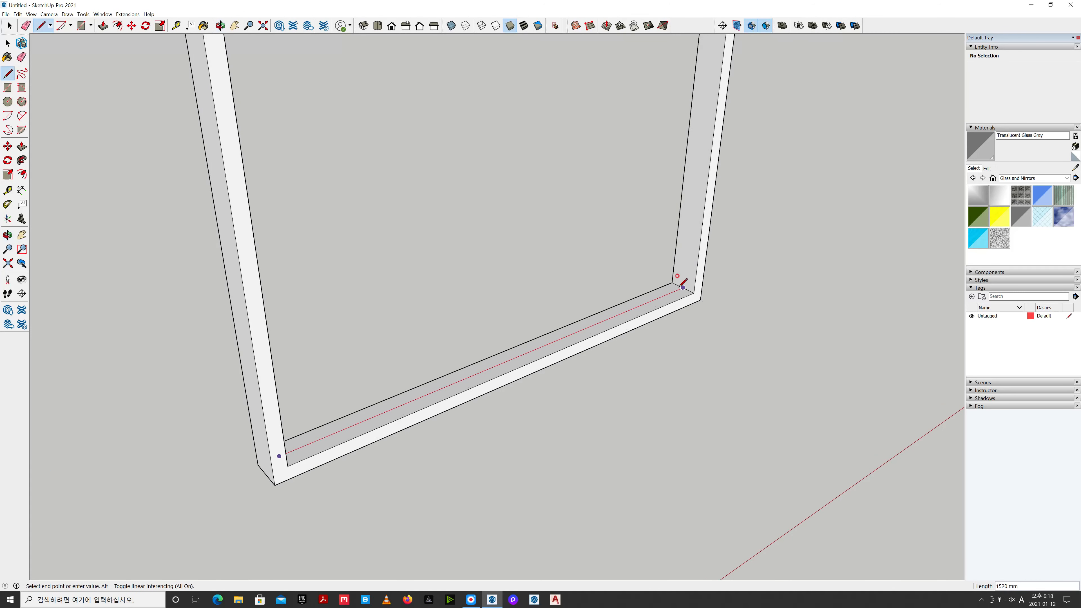
left_click(683, 288)
middle_click_drag(760, 302, 358, 312)
key("space")
scroll(451, 302, "down", 2)
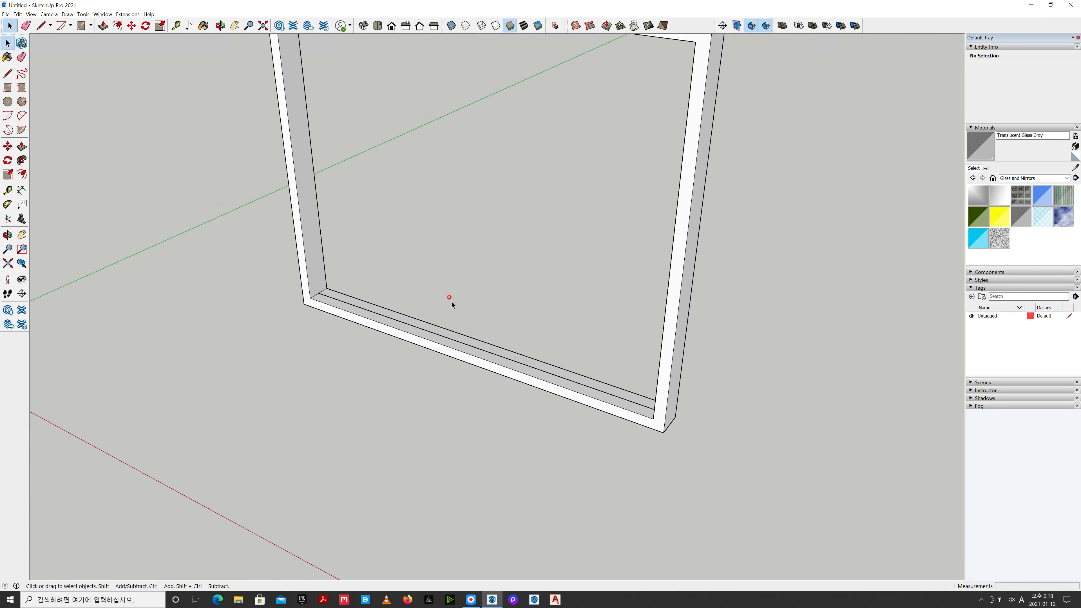
left_click_drag(479, 317, 481, 345)
key("space")
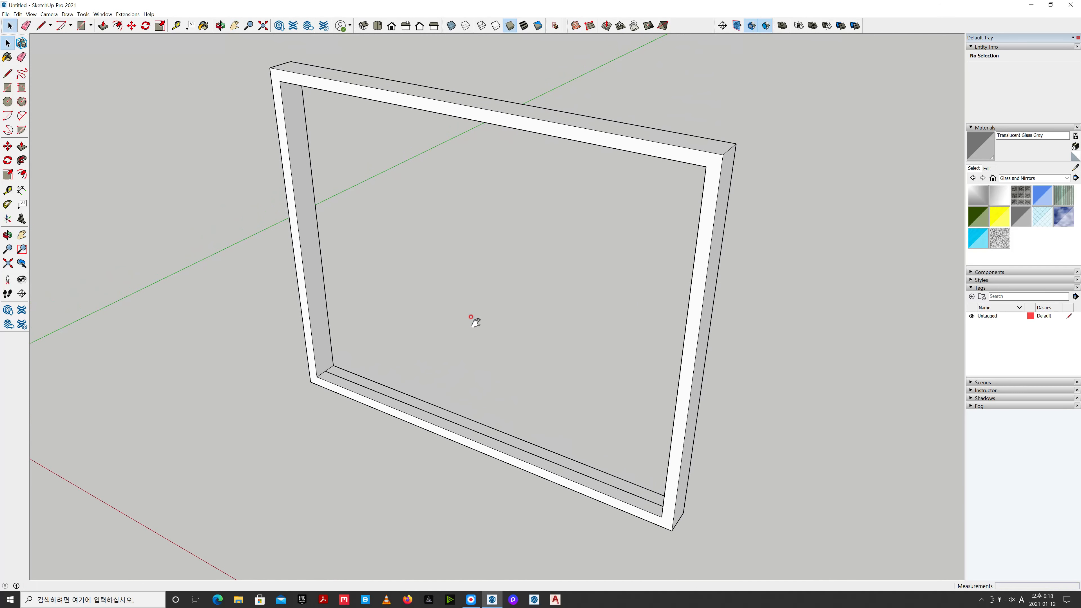
Turn on the display of hidden objects and unhide the sash group
left_click(31, 15)
left_click(37, 51)
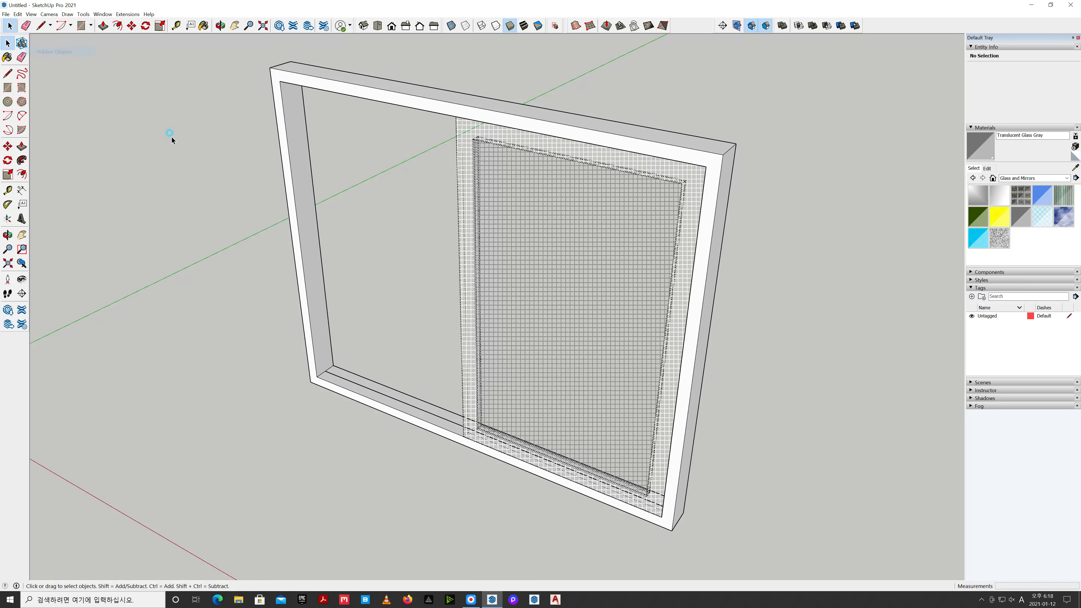
left_click(488, 275)
right_click(488, 276)
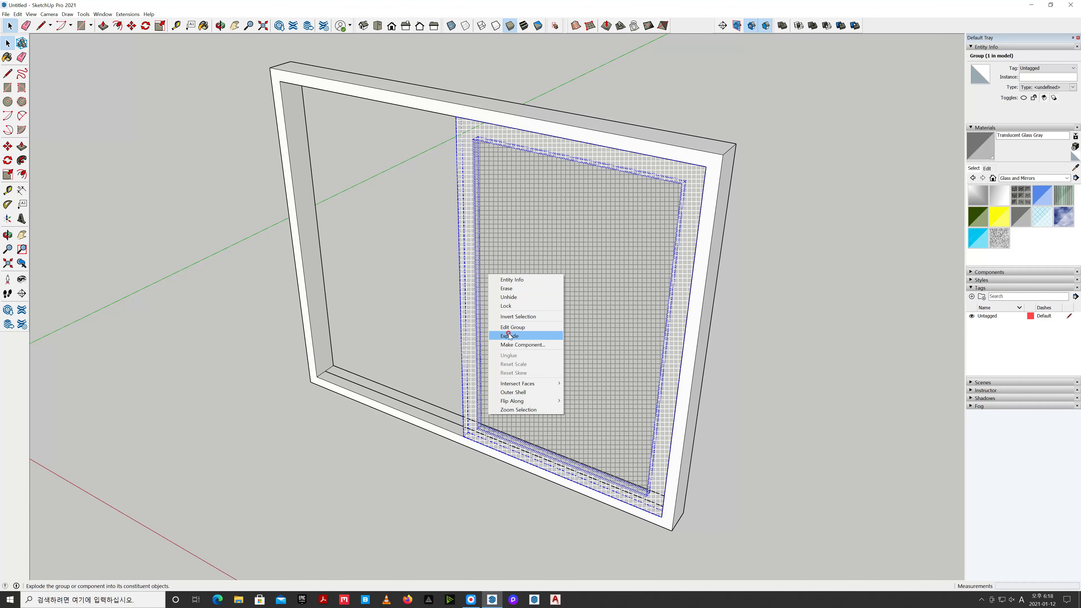
left_click(513, 298)
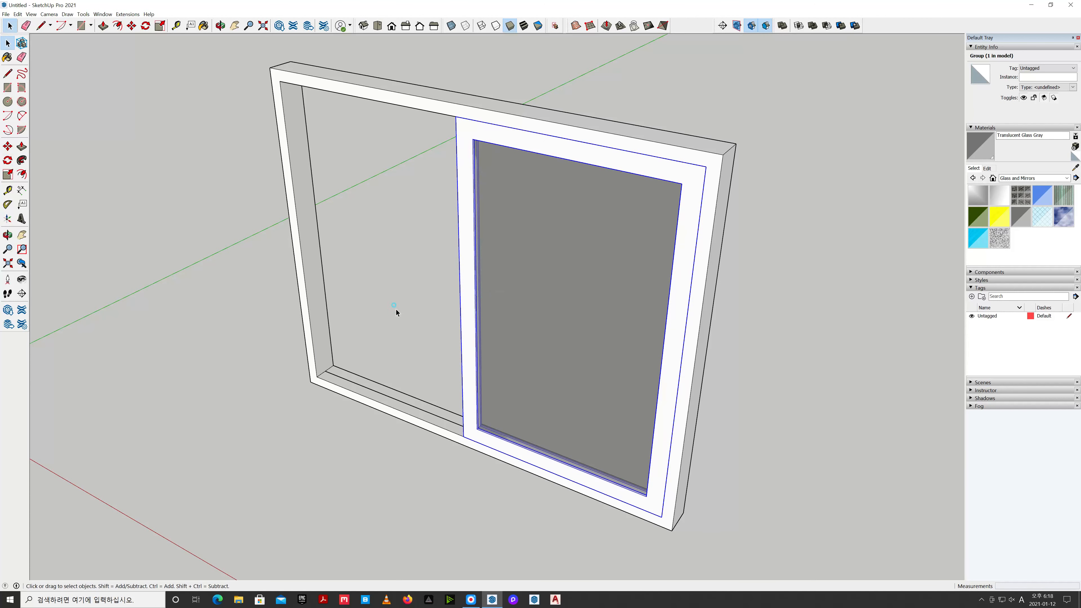
left_click(576, 555)
Move the sash group 20 mm deeper into the outer frame, toward the center line on the sill
middle_click_drag(844, 434, 312, 493)
scroll(374, 426, "up", 6)
middle_click_drag(422, 383, 490, 341, "shift")
scroll(515, 364, "up", 3)
left_click(518, 363)
key("m")
left_click(502, 365)
type("20")
key("Return")
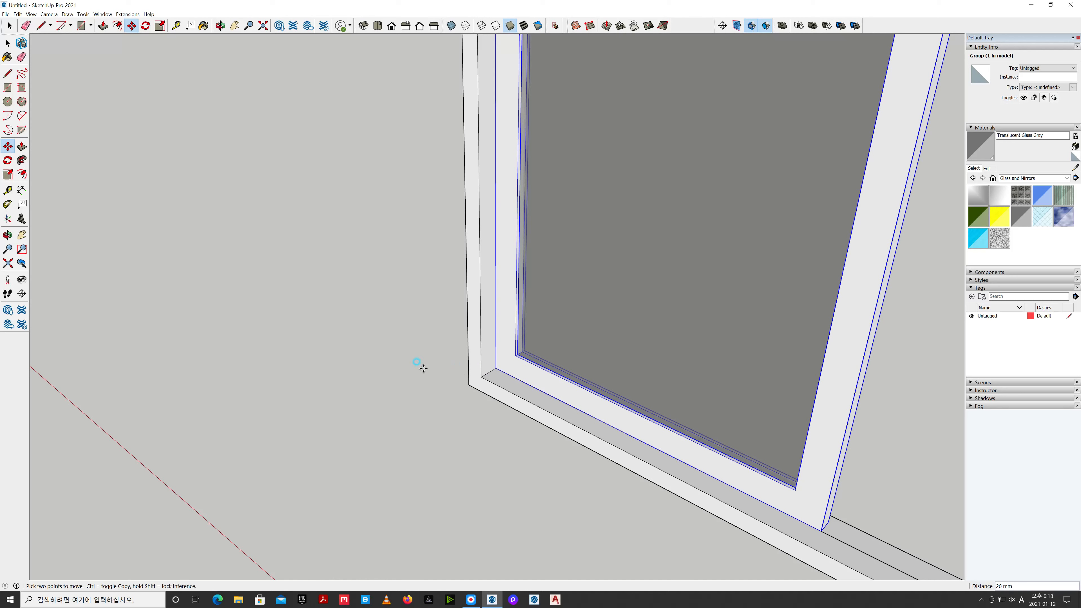
key("space")
left_click(407, 367)
scroll(428, 352, "down", 3)
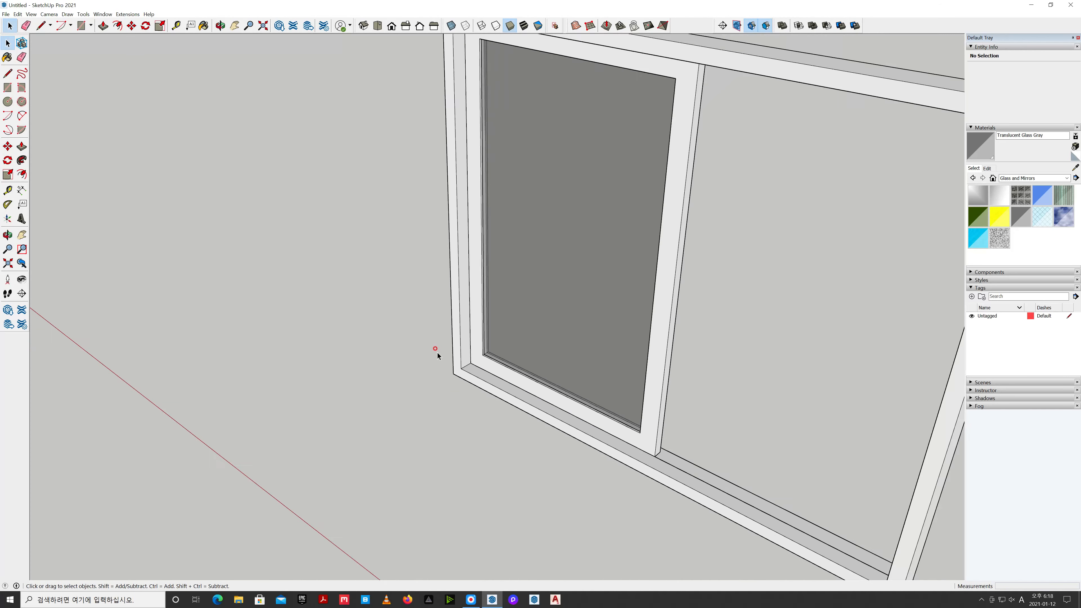
Copy the sash group into the frame's left half, behind the center line, with its front bottom corner at the line's left end
scroll(437, 353, "down", 3)
middle_click_drag(905, 361, 446, 425)
scroll(450, 410, "up", 6)
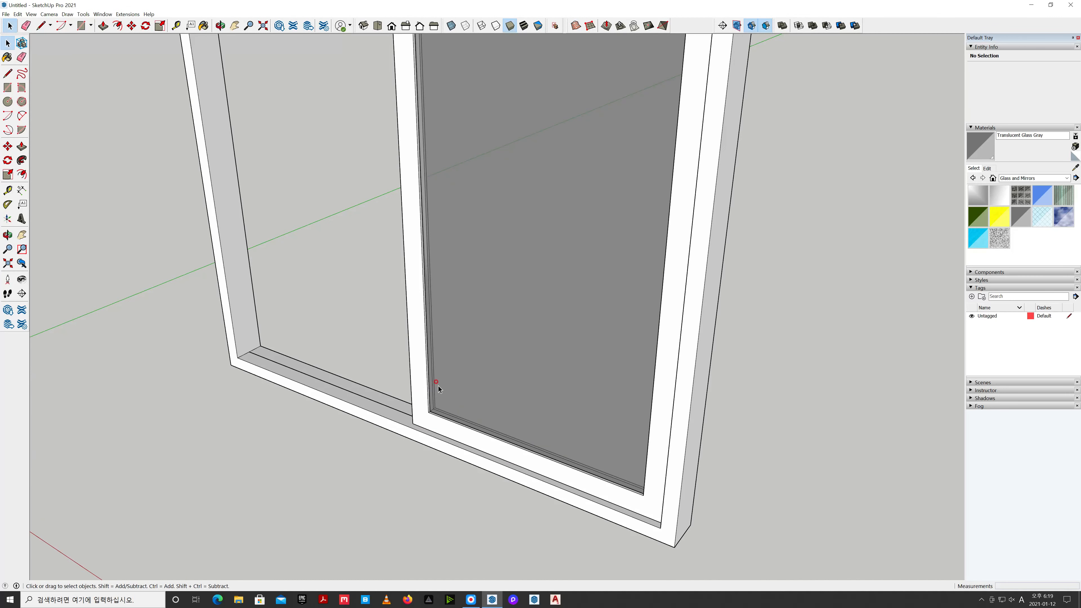
left_click(424, 378)
key("m")
left_click(413, 423)
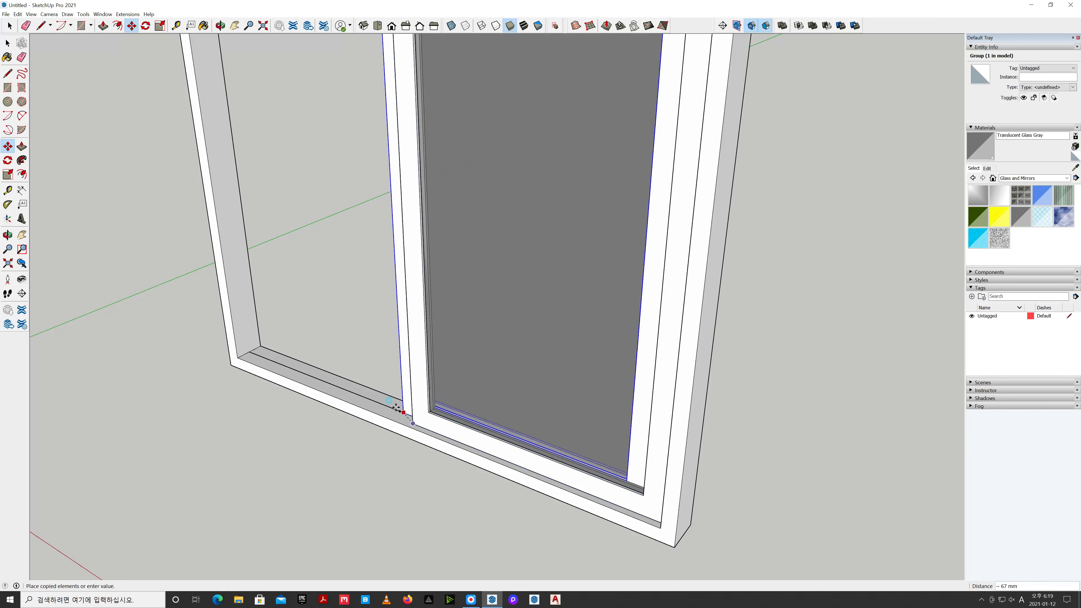
left_click(257, 384)
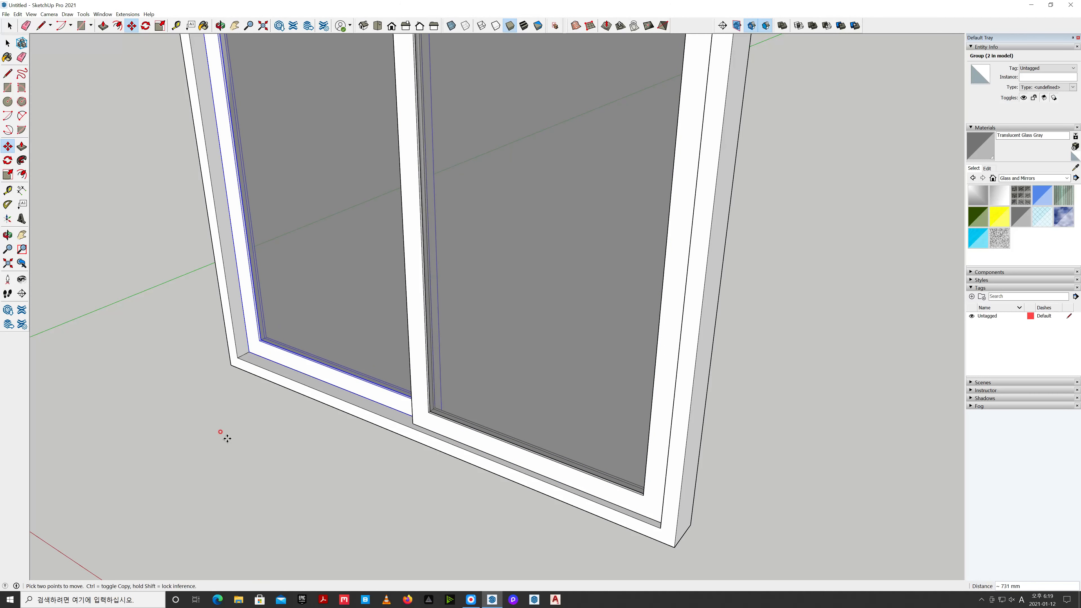
Hide both sash groups inside the outer frame
key("space")
left_click(230, 434)
scroll(247, 445, "down", 5)
key("h")
left_click_drag(426, 358, 436, 447)
key("o")
key("h")
key("space")
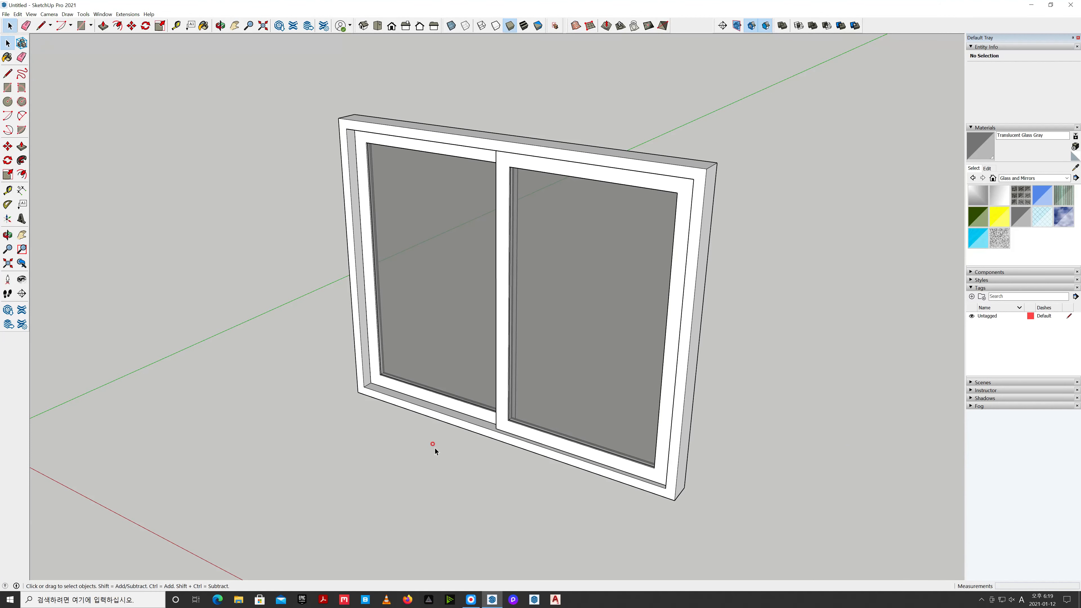
right_click(501, 318)
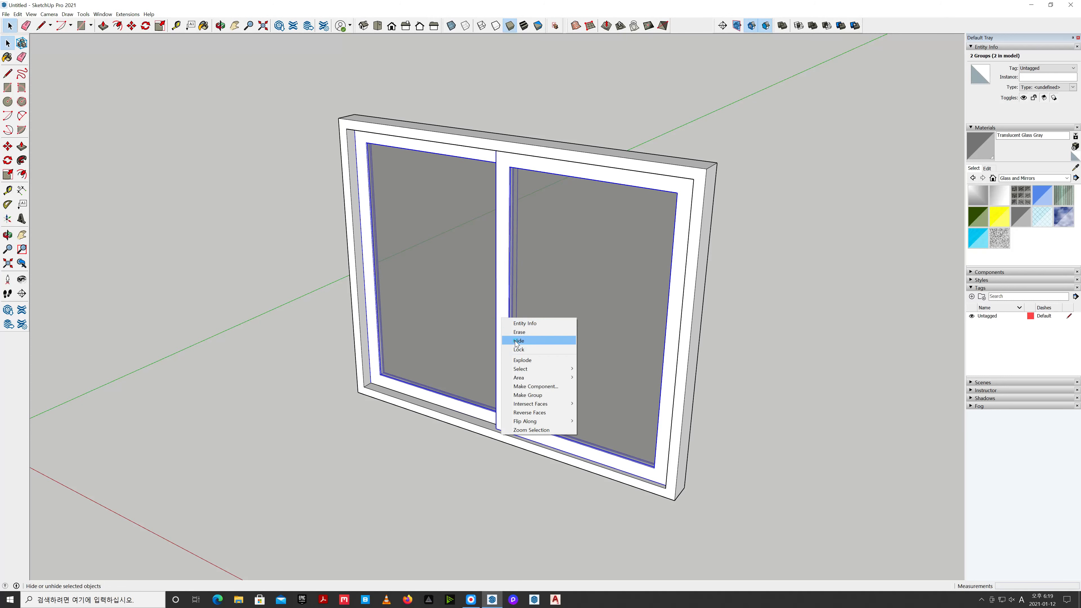
left_click(517, 341)
Turn off the display of hidden objects and delete the center line on the frame's bottom inner face
left_click(31, 14)
left_click(54, 51)
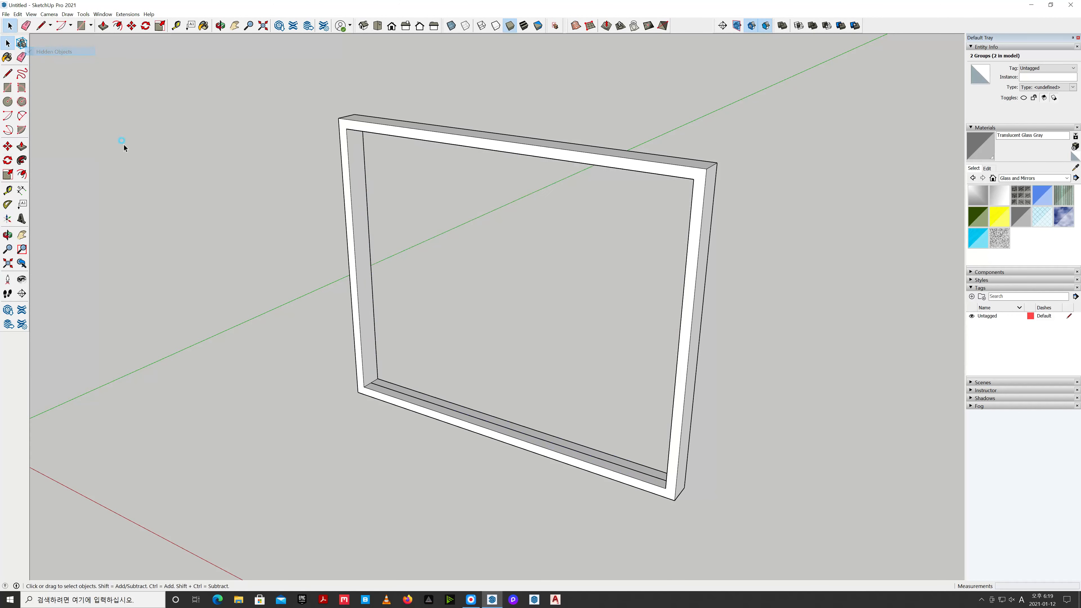
left_click(124, 148)
scroll(415, 437, "up", 2)
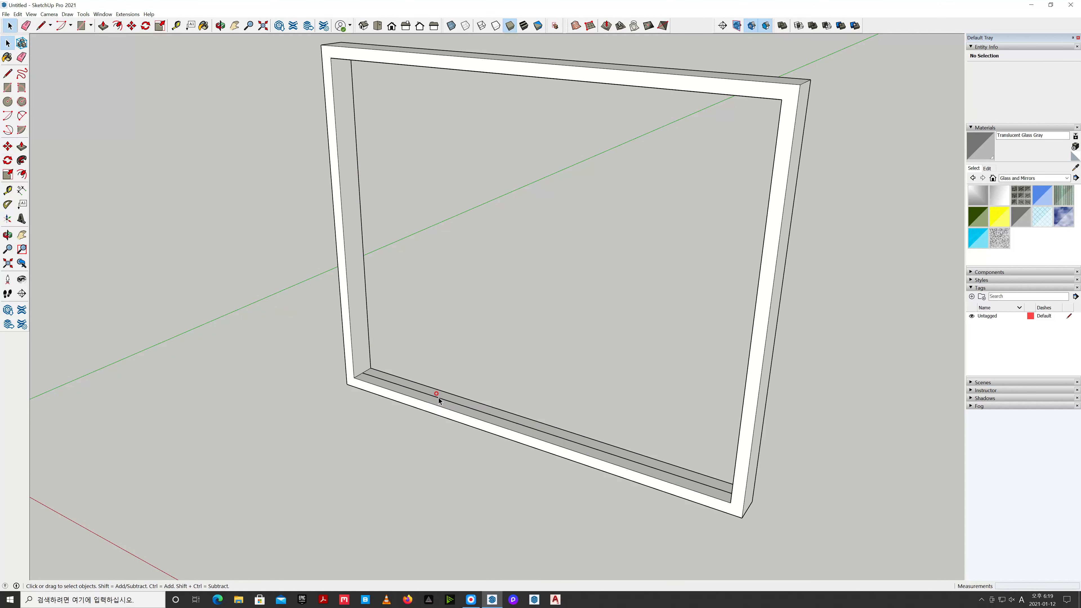
left_click(425, 431)
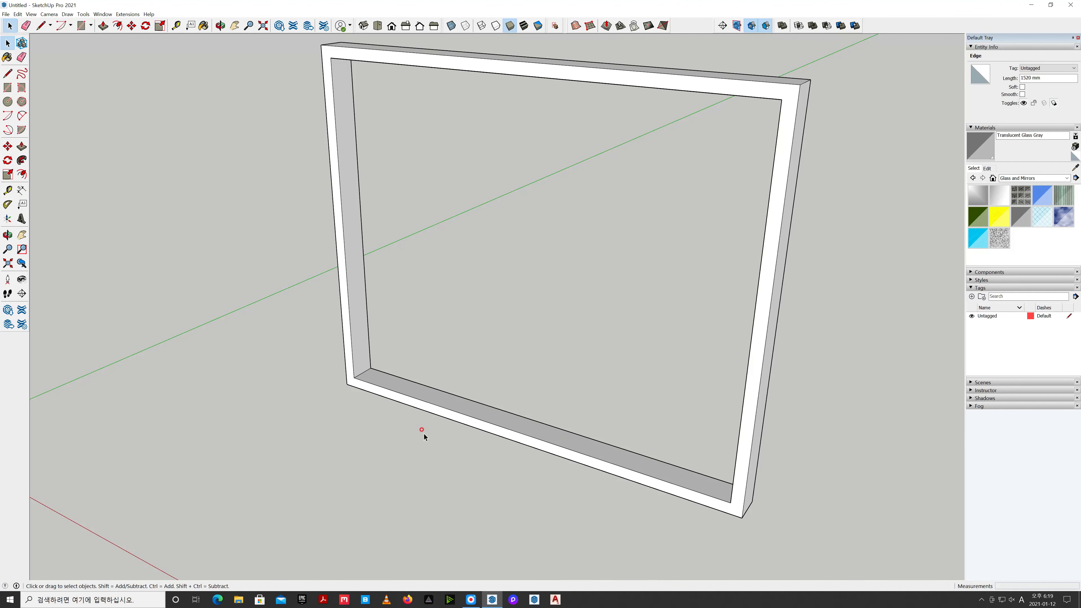
scroll(424, 431, "down", 2)
scroll(423, 429, "down", 1)
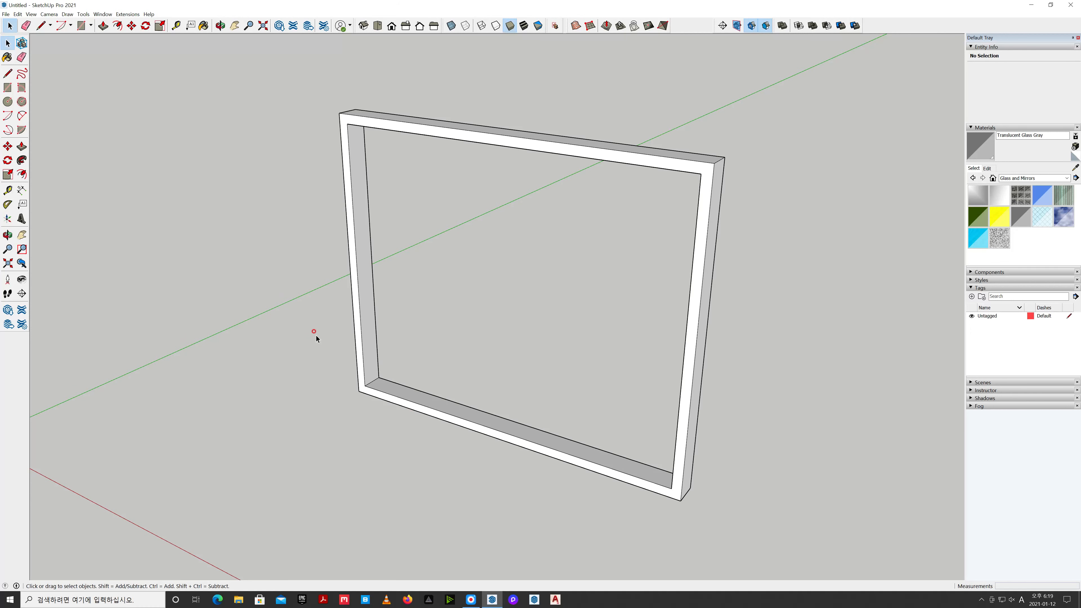
Turn on the display of hidden objects and unhide both sash groups
left_click(31, 14)
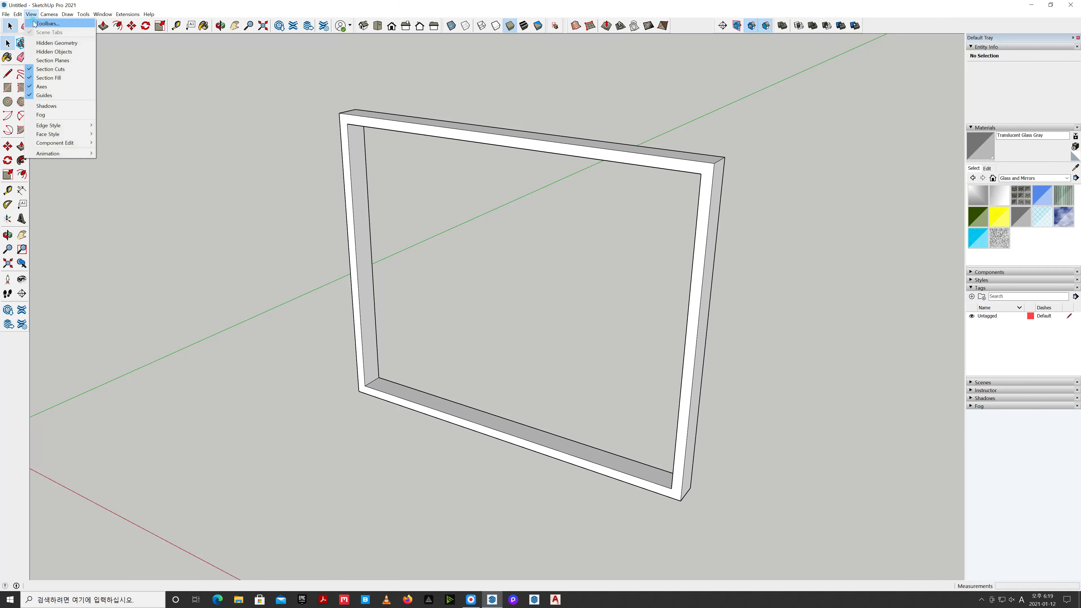
left_click(46, 52)
left_click_drag(481, 261, 482, 260)
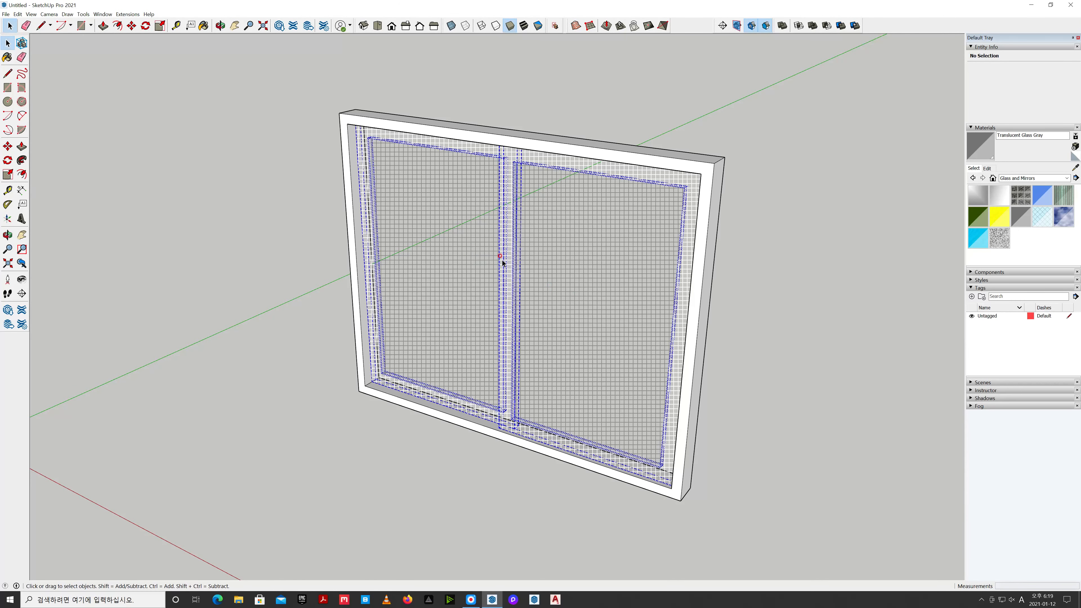
right_click(503, 260)
left_click(518, 284)
left_click(382, 453)
middle_click_drag(382, 454, 459, 405)
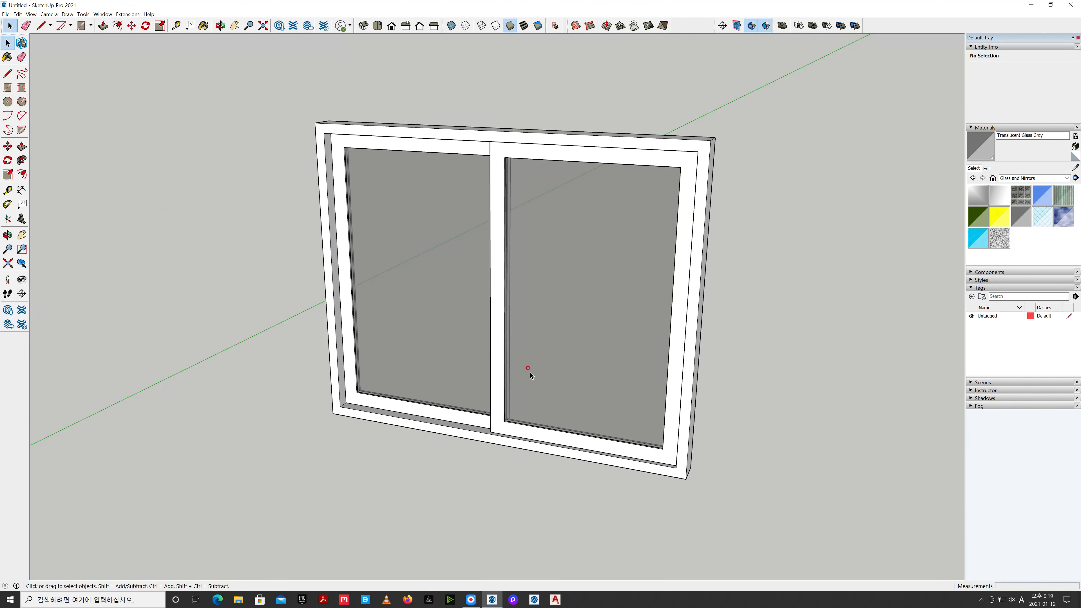
Switch to the front view with parallel projection, leaving free space beside the finished window
left_click(392, 25)
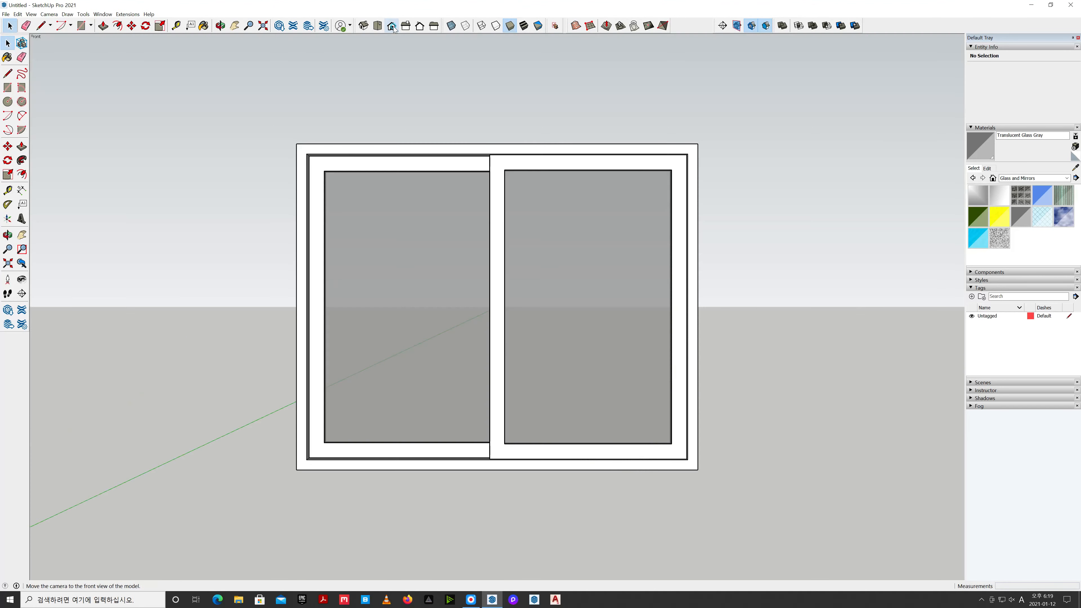
left_click(49, 14)
left_click(52, 52)
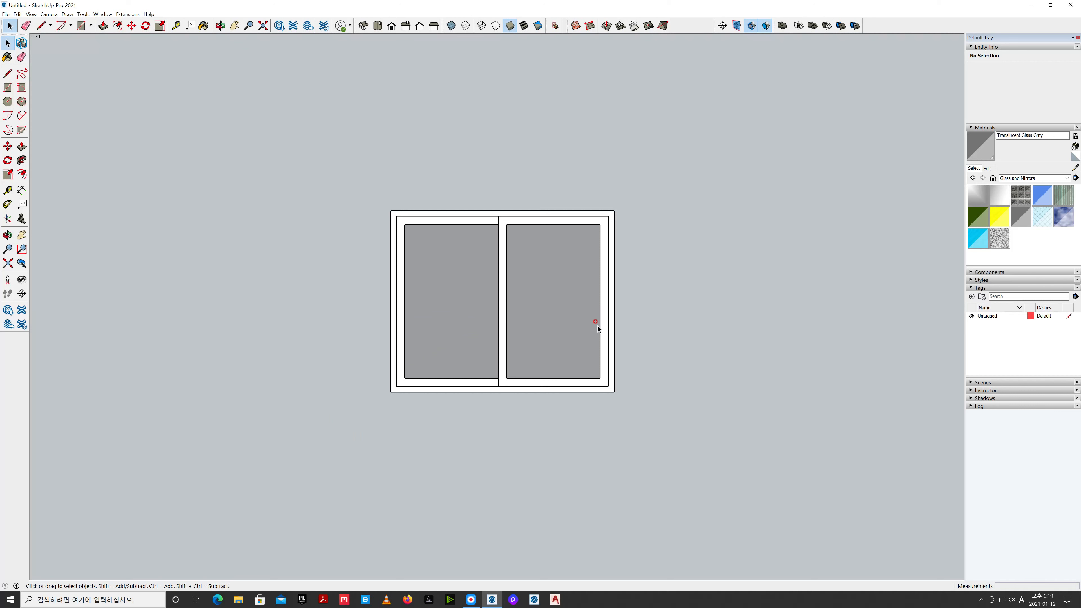
key("h")
mouse_move(688, 314)
left_mouse_down()
mouse_move(473, 328)
mouse_move(487, 331)
left_mouse_up()
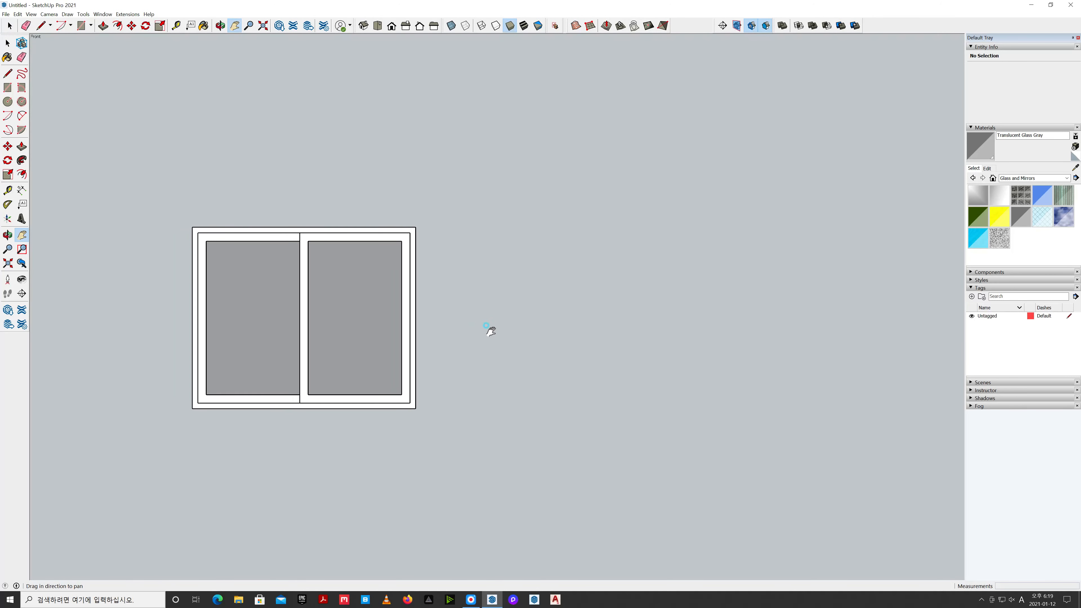
Draw a 1600 x 1300 mm rectangle to the right of the finished window, undoing the wrongly sized attempt
key("space")
key("r")
left_click(551, 409)
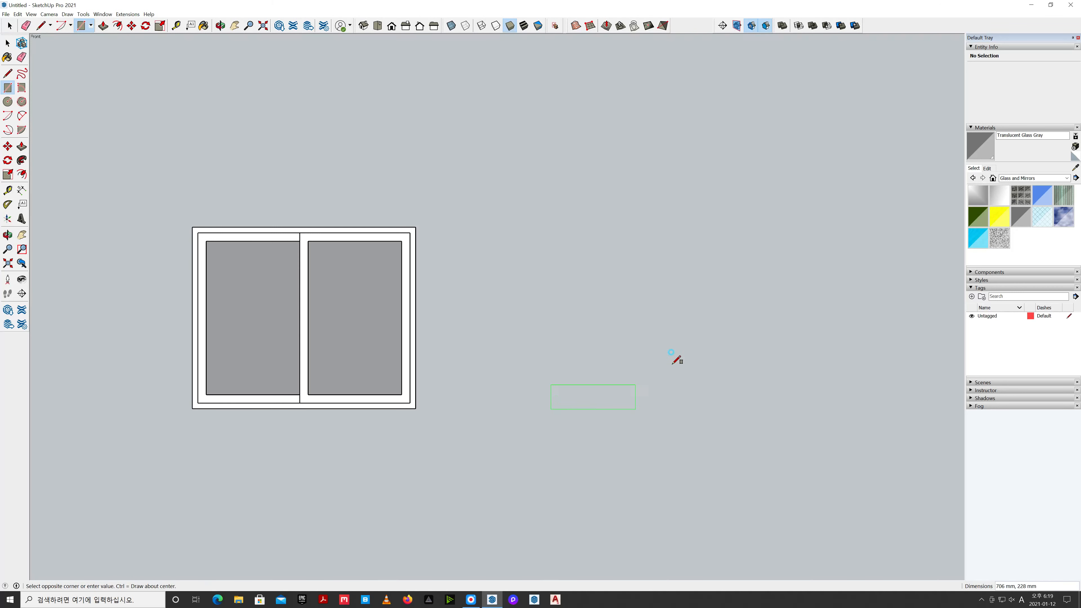
left_click(807, 213)
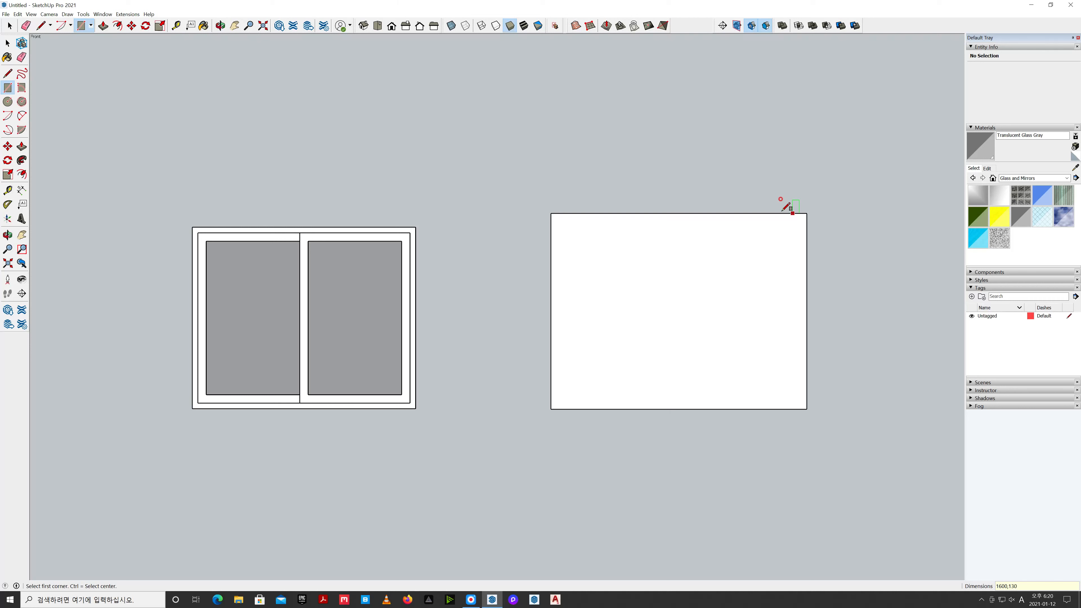
key("ctrl+z")
key("space")
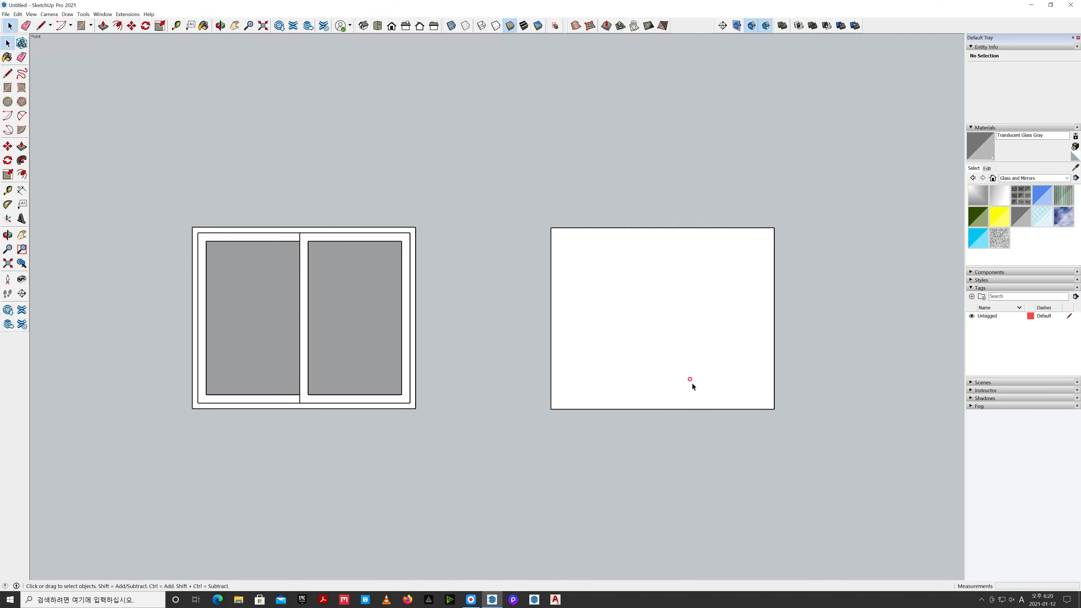
Offset the new rectangle's outline 50 mm inward to form the outer frame border
scroll(684, 339, "up", 1)
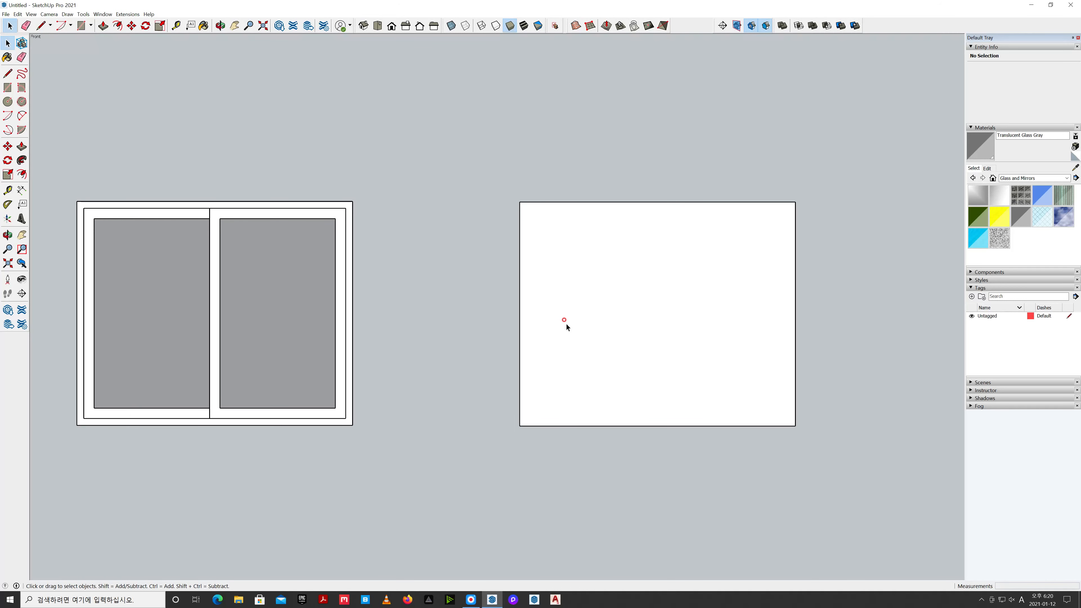
key("f")
left_click(528, 309)
type("50")
key("Return")
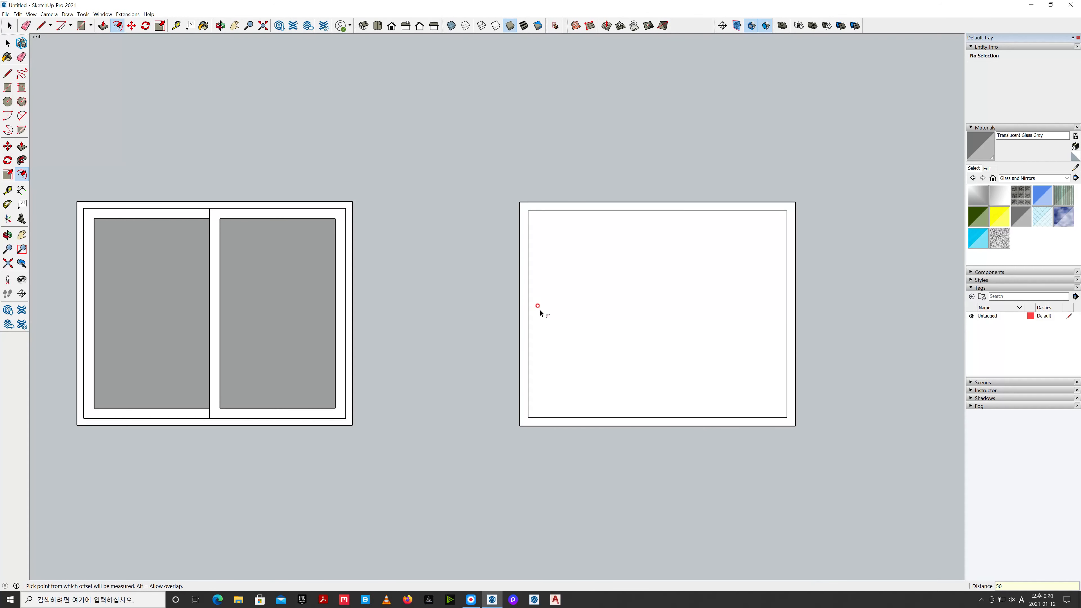
Group the border face of the new rectangle together with its edges
key("space")
double_click(525, 300)
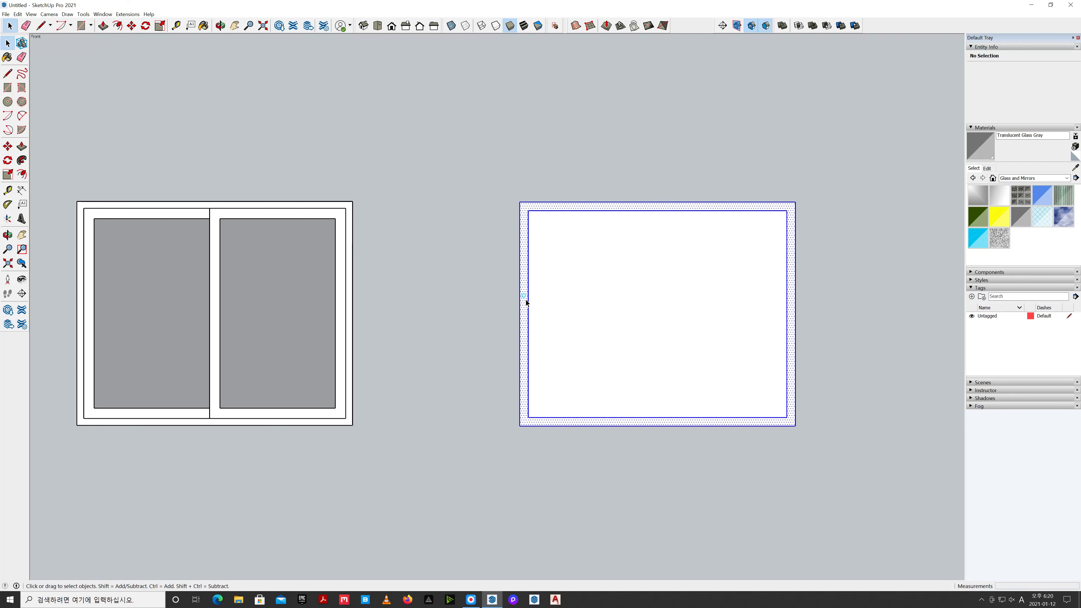
right_click(527, 301)
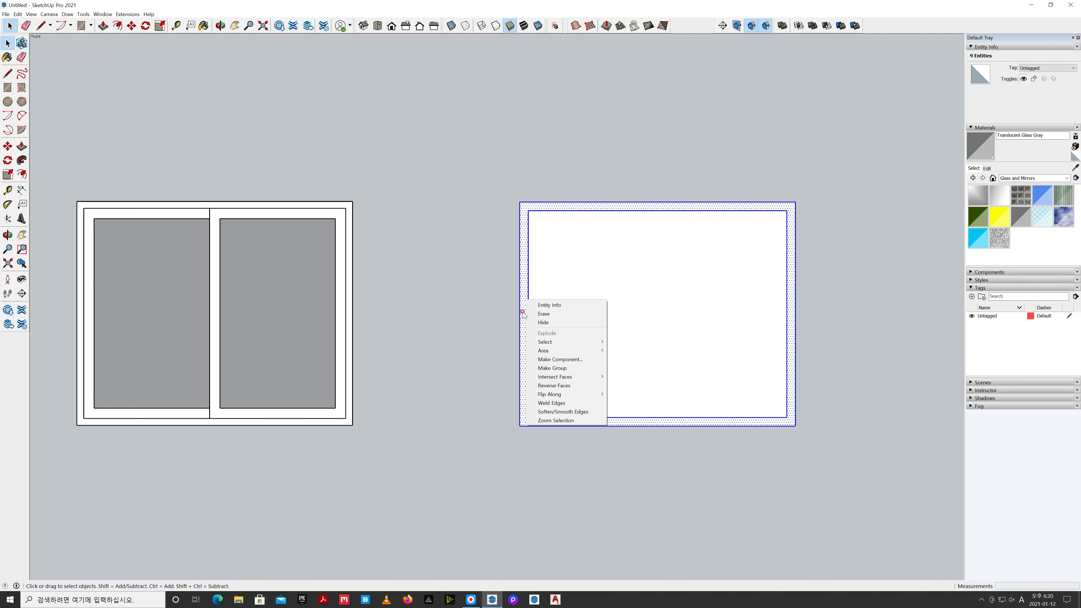
left_click(545, 368)
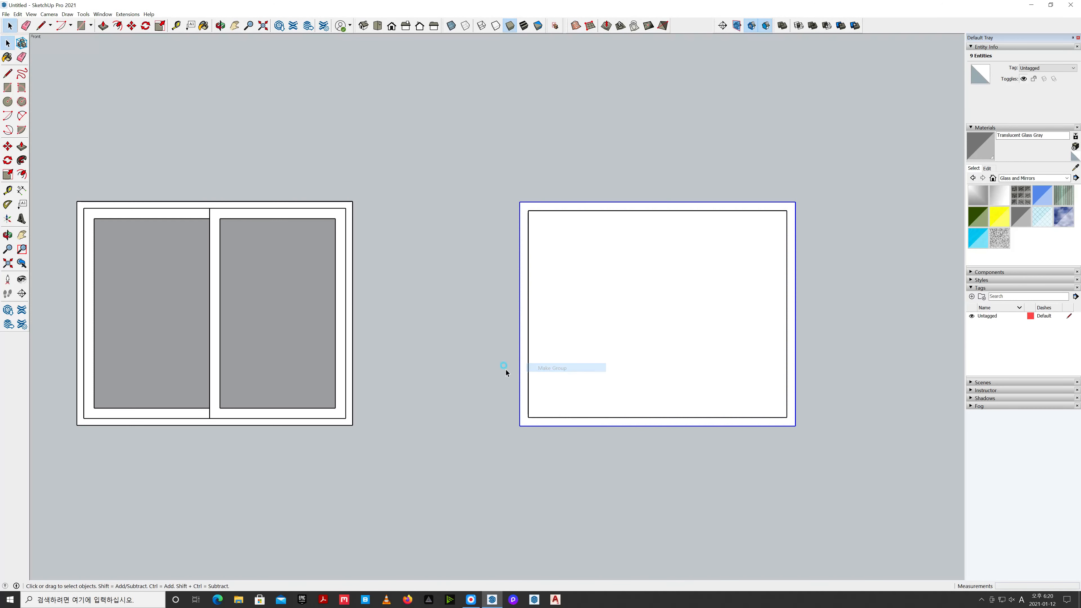
left_click(488, 372)
Try to offset the face inside the new frame 200 mm inward, and undo it
key("h")
mouse_move(625, 326)
left_mouse_down()
mouse_move(501, 314)
mouse_move(538, 310)
left_mouse_up()
scroll(526, 302, "up", 3)
scroll(528, 306, "up", 1)
key("space")
left_click(424, 296)
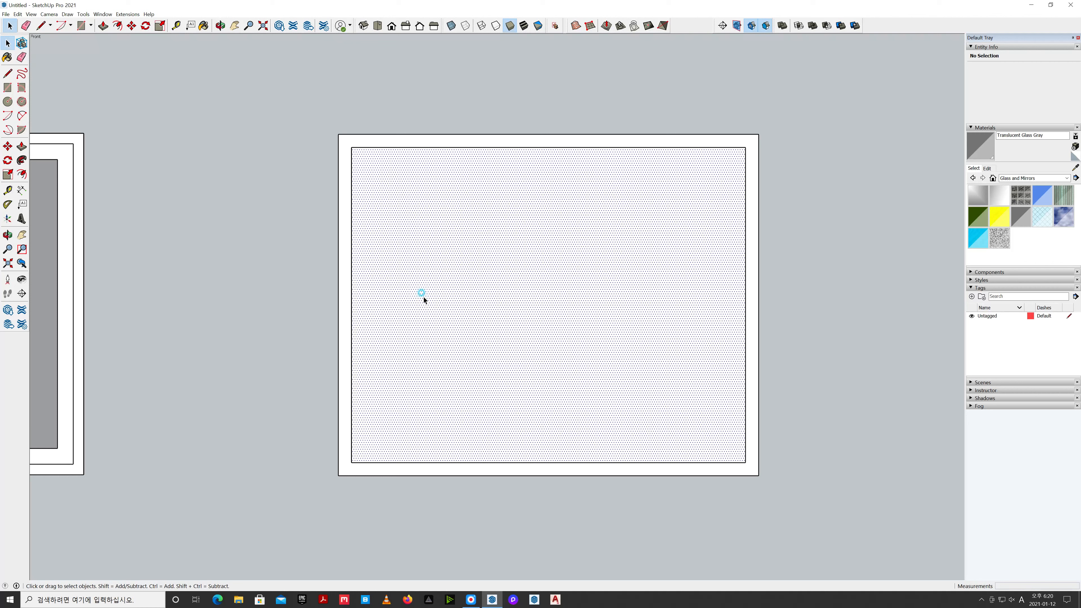
key("f")
left_click(396, 289)
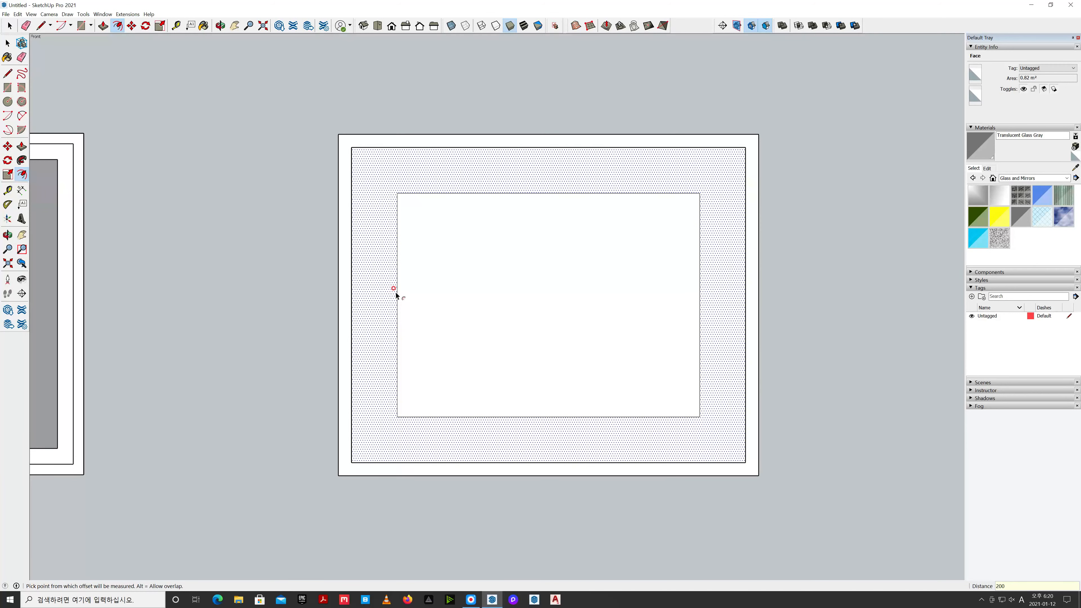
key("Return")
key("ctrl+z")
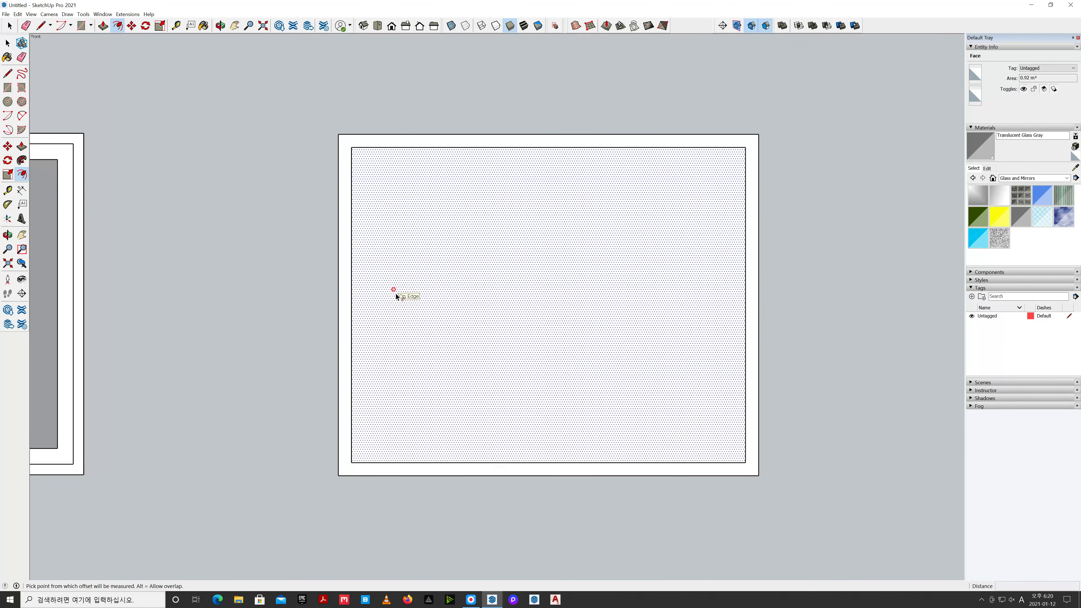
Offset the face inside the new frame 100 mm inward
left_click(351, 295)
left_click(380, 299)
type("1")
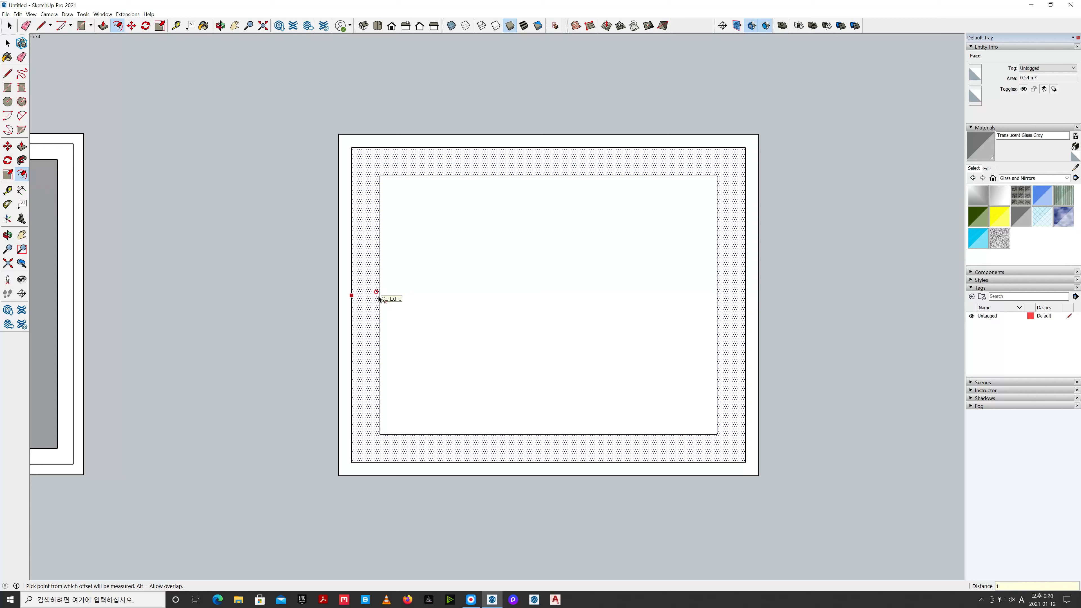
key("Return")
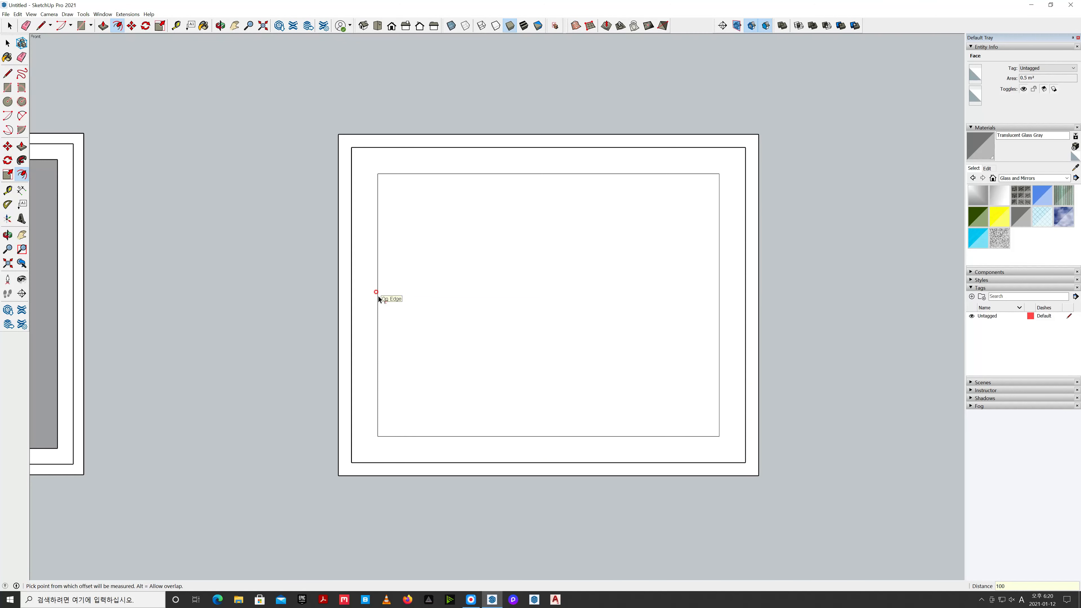
key("space")
left_click(297, 291)
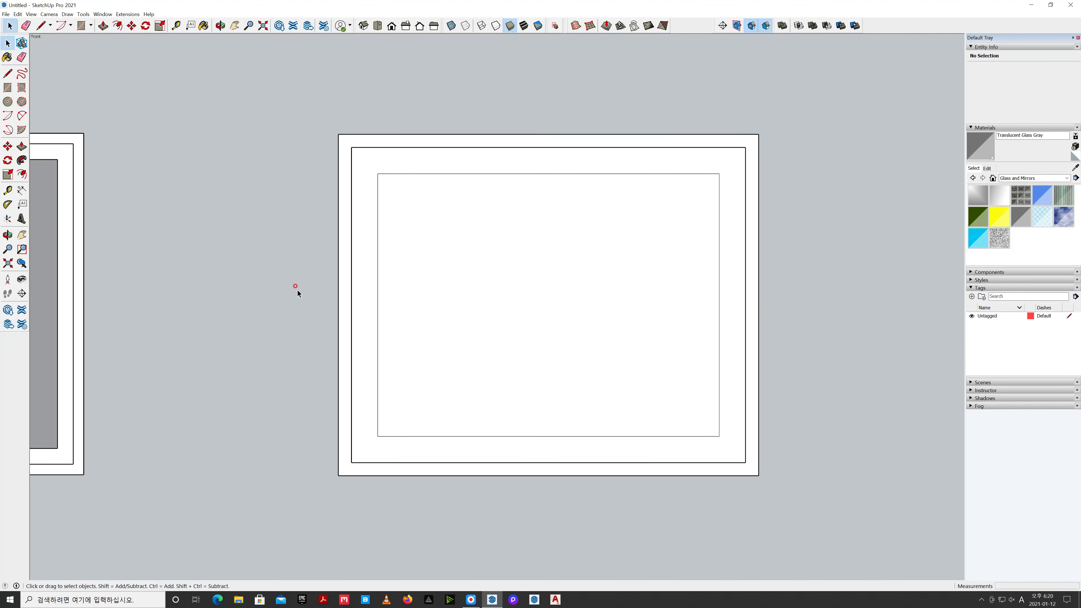
Draw a vertical center line across the inner face, from the upper edge's midpoint to the lower edge's midpoint
key("l")
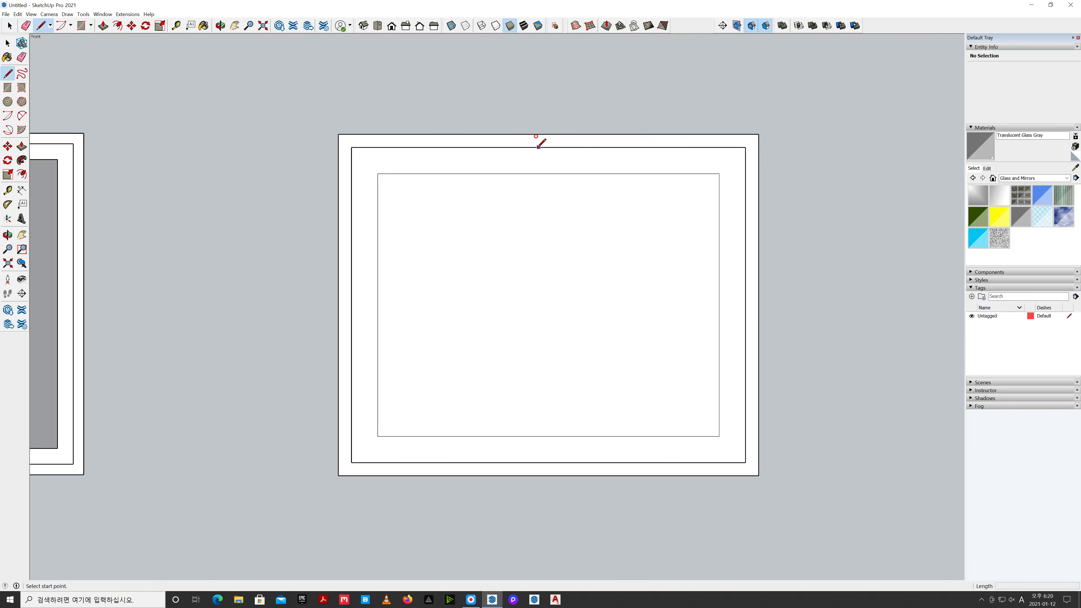
left_click(549, 147)
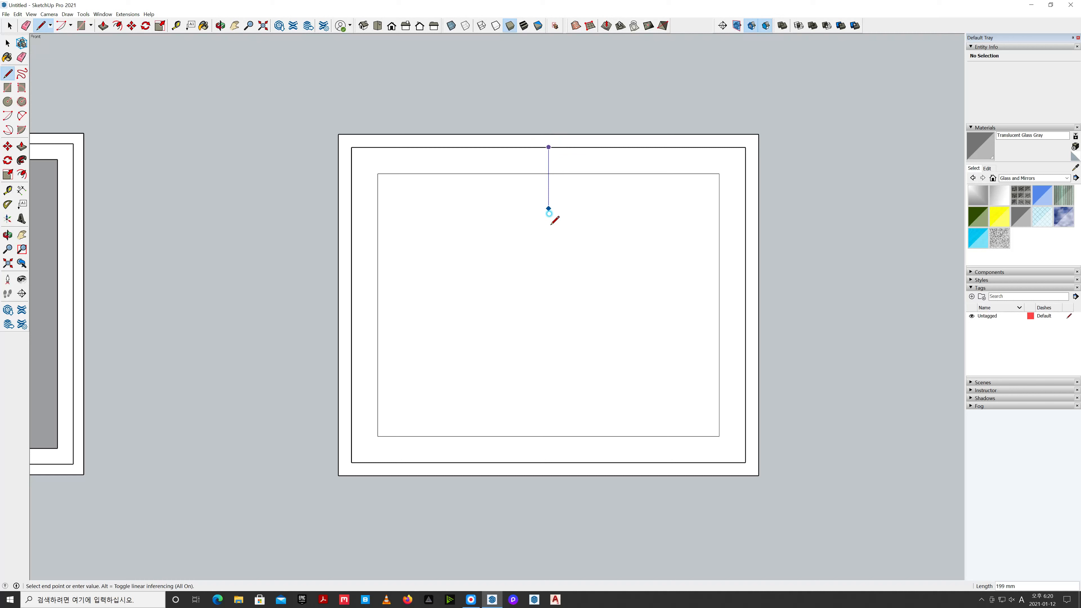
left_click(549, 462)
Copy the vertical center line's edges 50 mm to the right
key("space")
left_click_drag(534, 110, 571, 506)
key("m")
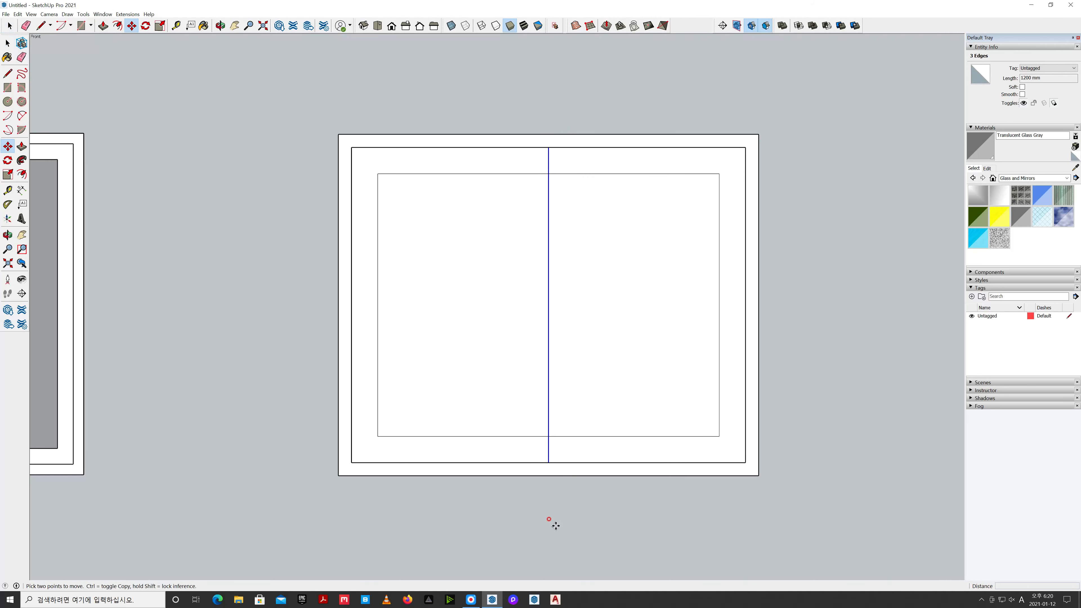
left_click(552, 524)
key("ctrl")
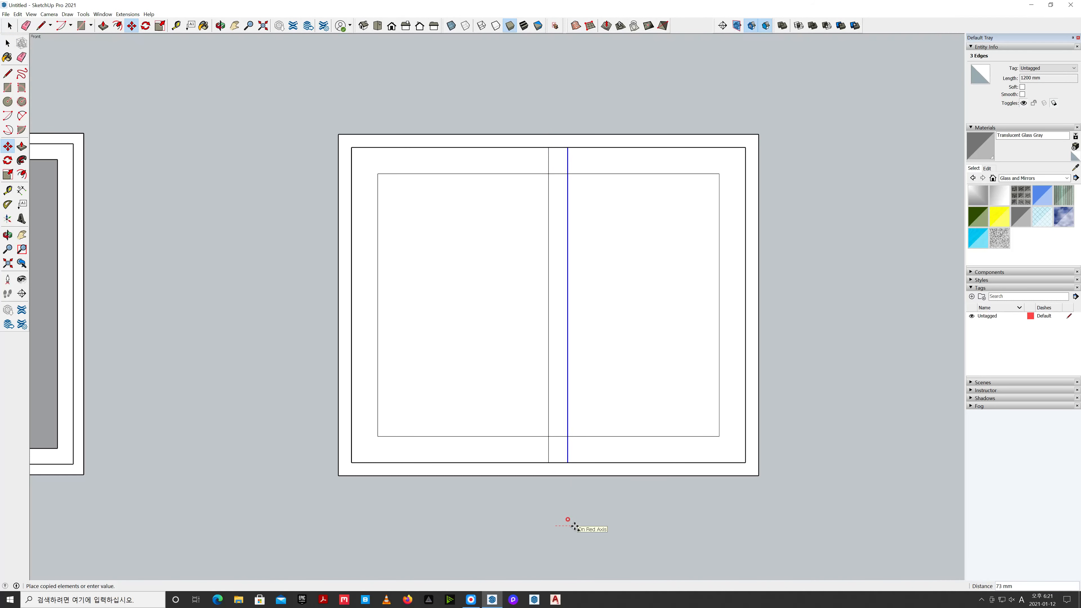
type("50")
key("Return")
Copy the vertical center line's edges 50 mm to the left
key("space")
left_click_drag(521, 117, 557, 493)
key("m")
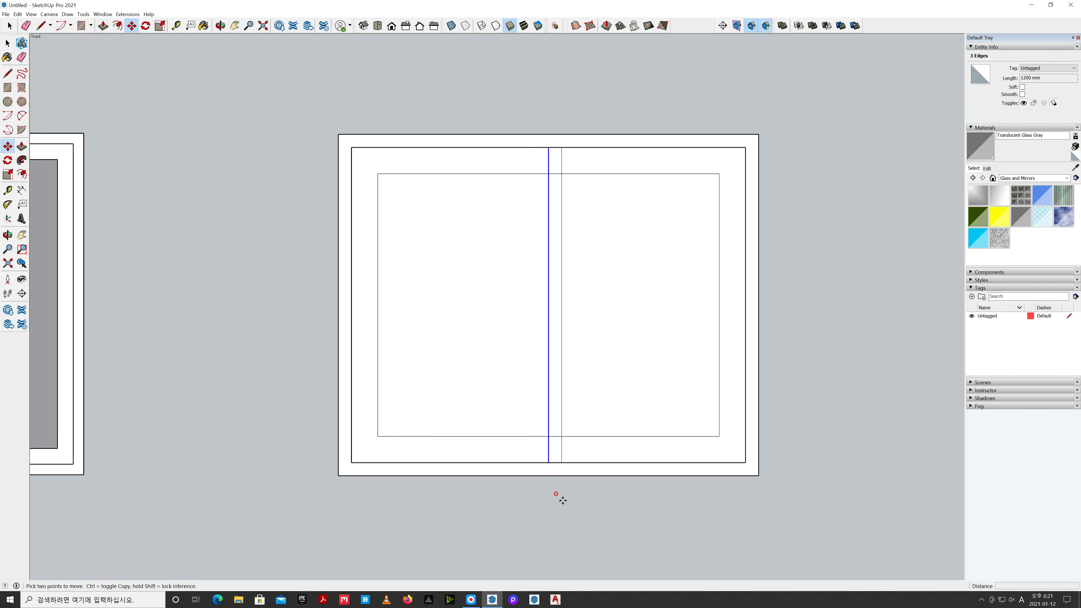
left_click(584, 510)
key("ctrl")
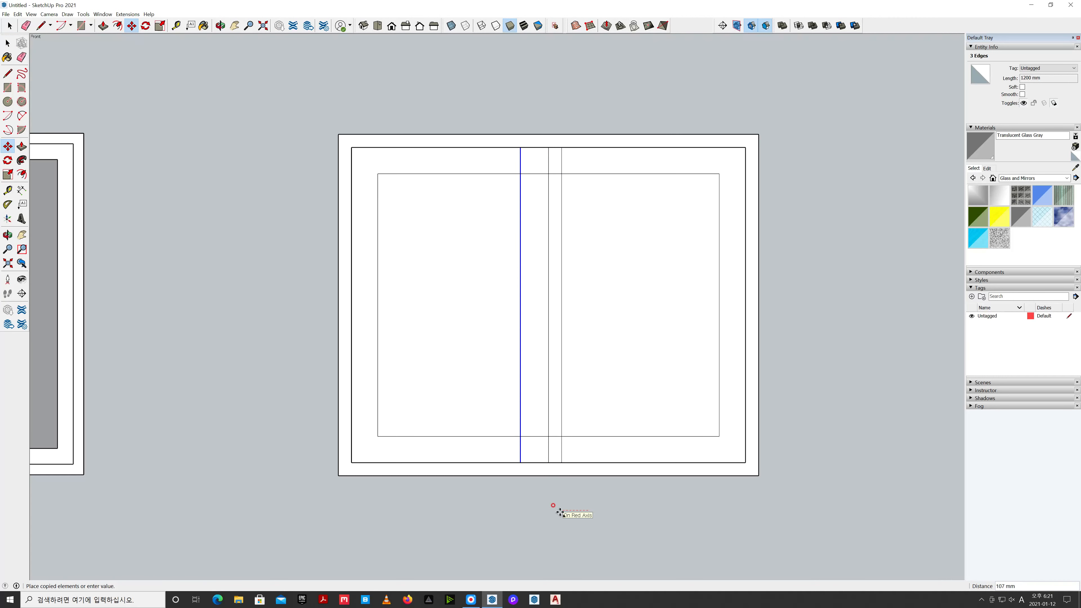
key("Return")
key("space")
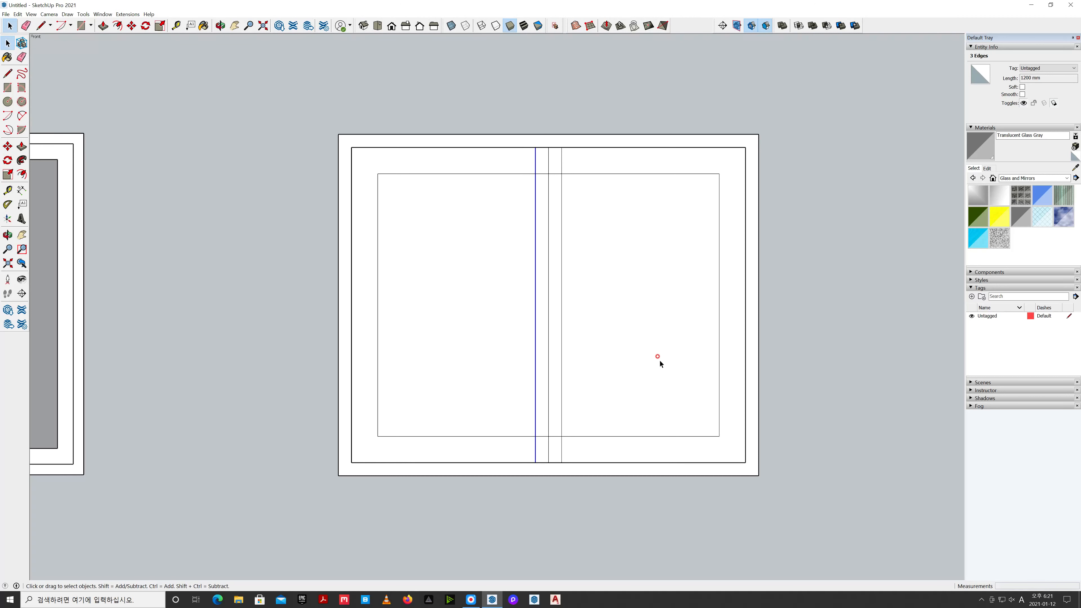
left_click(599, 114)
Erase the surplus edges inside the new frame, leaving only the outline of the right sash and its inner glass rectangle
key("e")
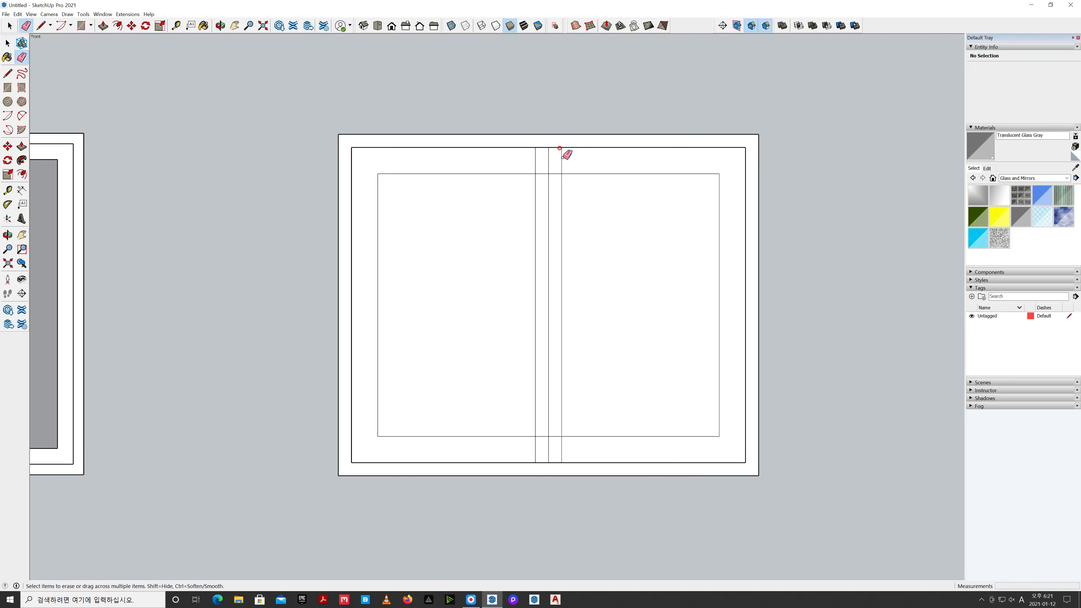
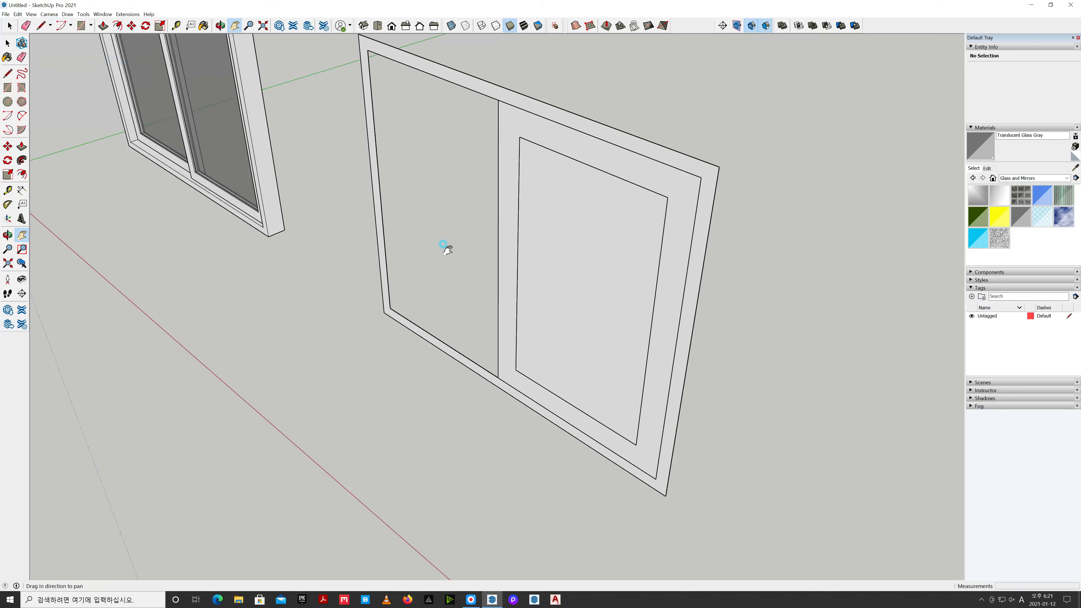
Open the outer frame group and extrude its face 150 mm backward
scroll(567, 307, "up", 3)
left_click_drag(513, 251, 531, 292)
key("space")
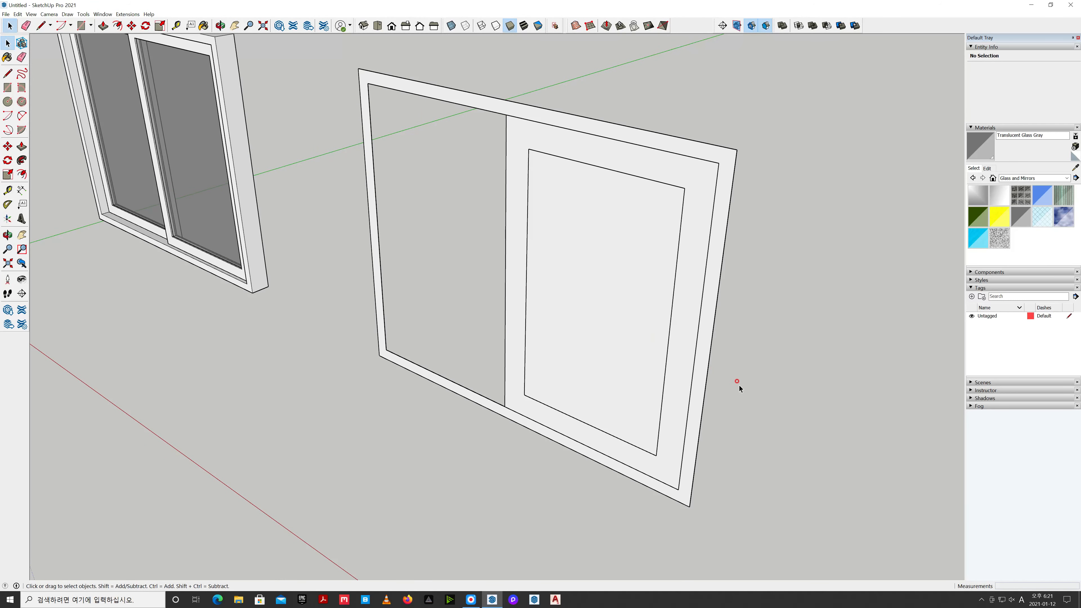
left_click(702, 389)
double_click(701, 392)
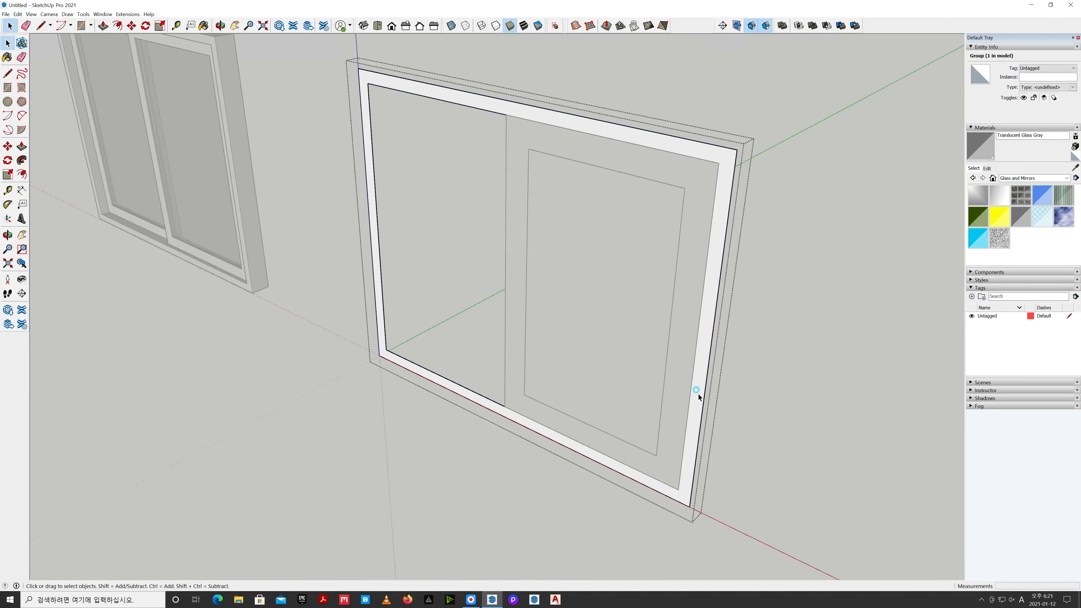
left_click(697, 390)
key("p")
left_click(699, 397)
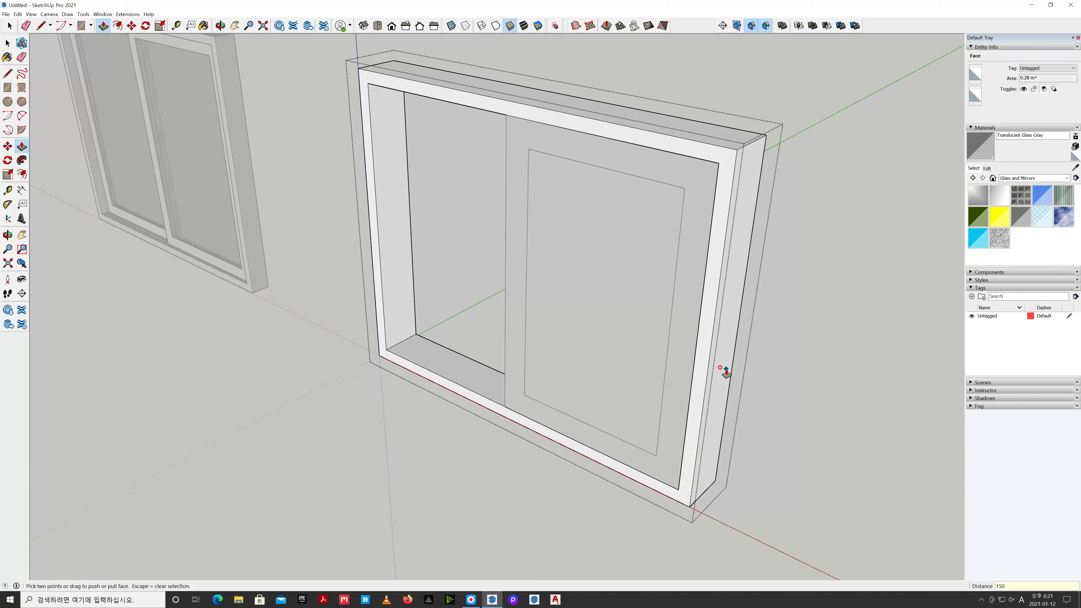
type("150")
key("Return")
key("space")
left_click(770, 381)
Open the right sash frame group and extrude its face 40 mm
middle_click_drag(452, 434, 864, 438)
scroll(593, 365, "up", 3)
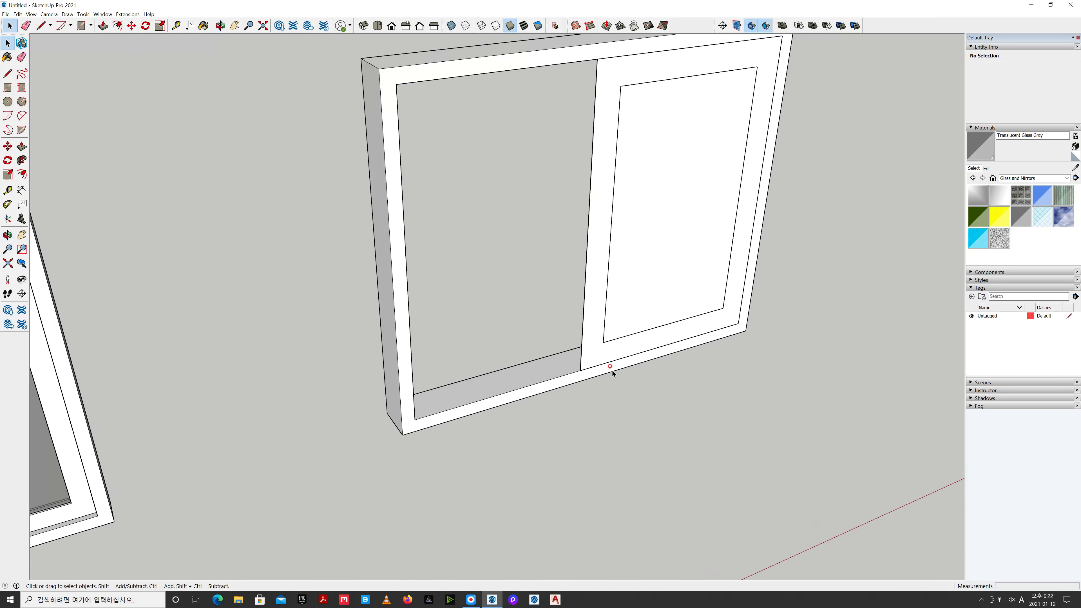
double_click(587, 354)
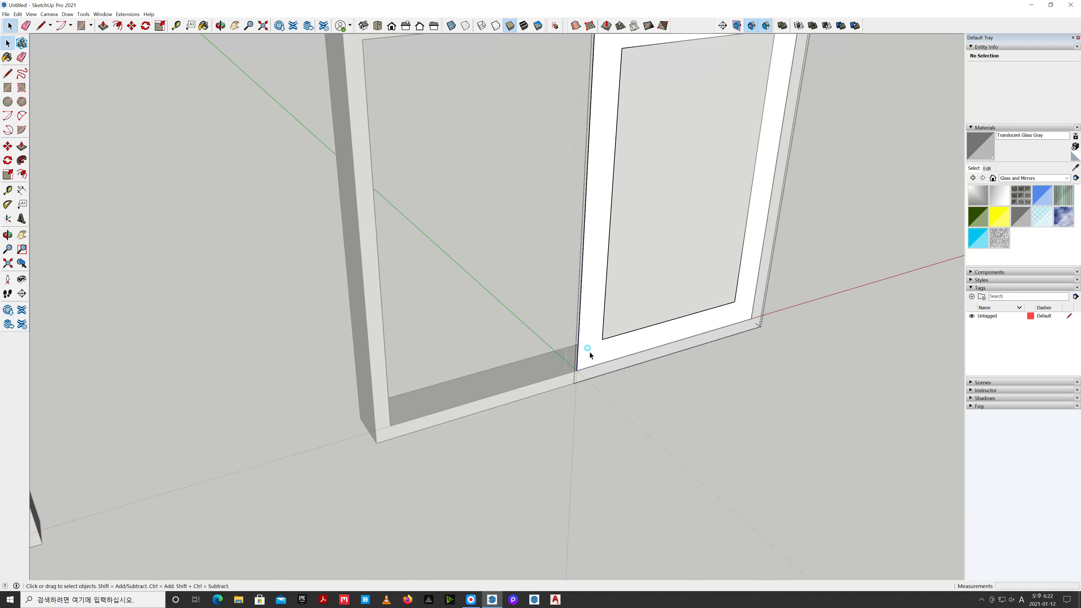
key("p")
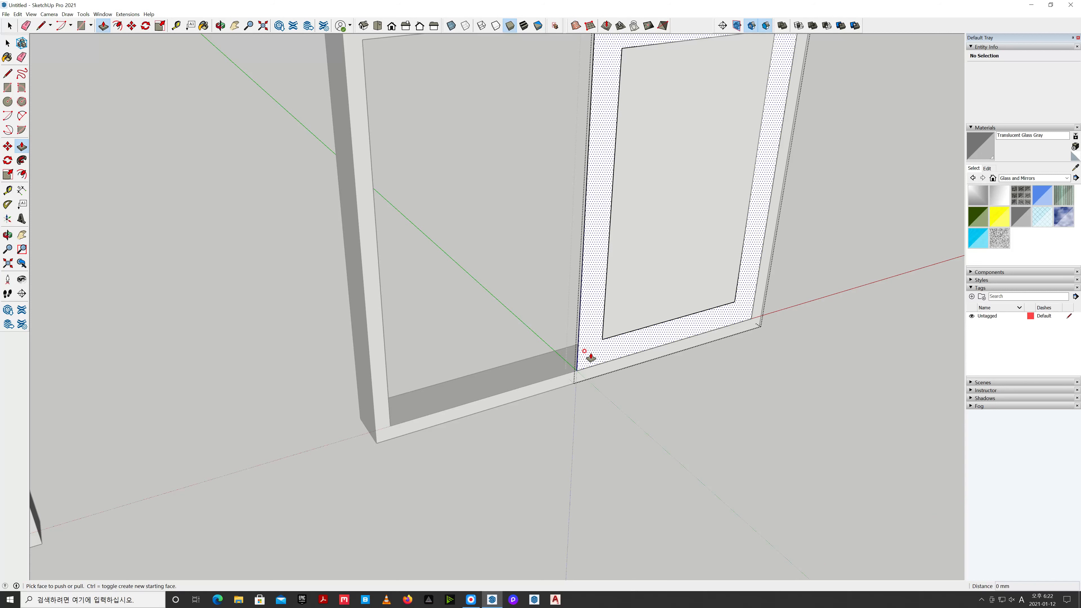
left_click(590, 356)
left_click(582, 341)
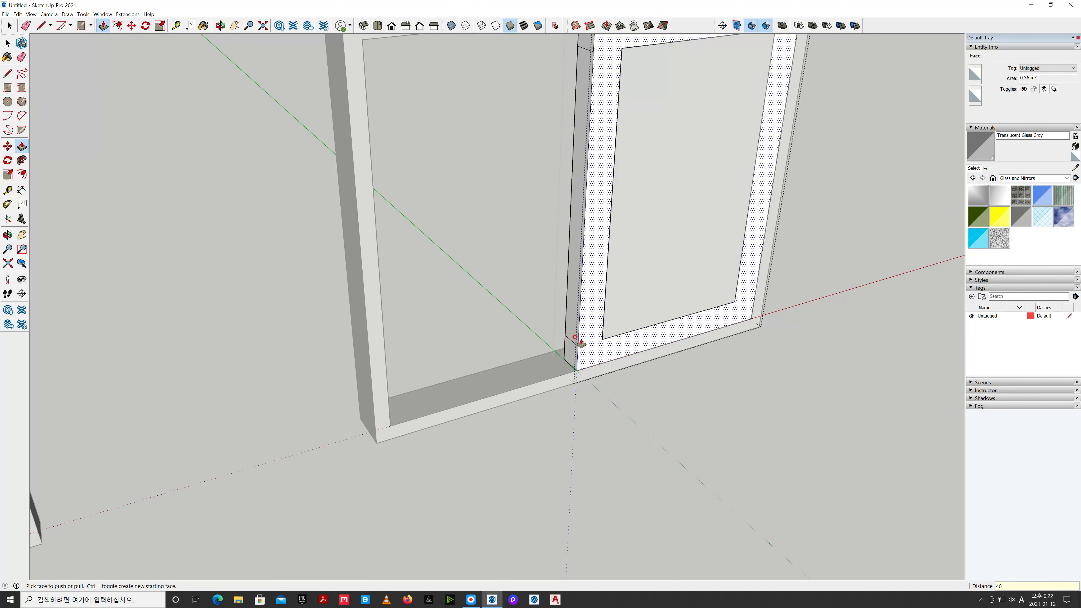
left_click(581, 341)
left_click(581, 342)
key("space")
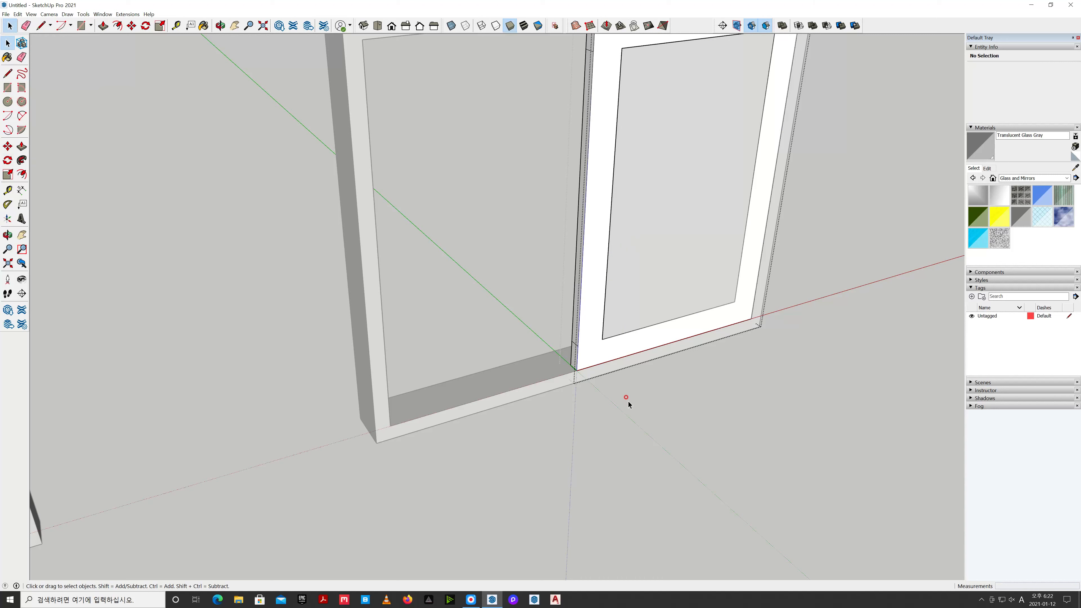
Delete the stray short edges on the sash frame's side face near its lower and upper ends
left_click(583, 356)
key("h")
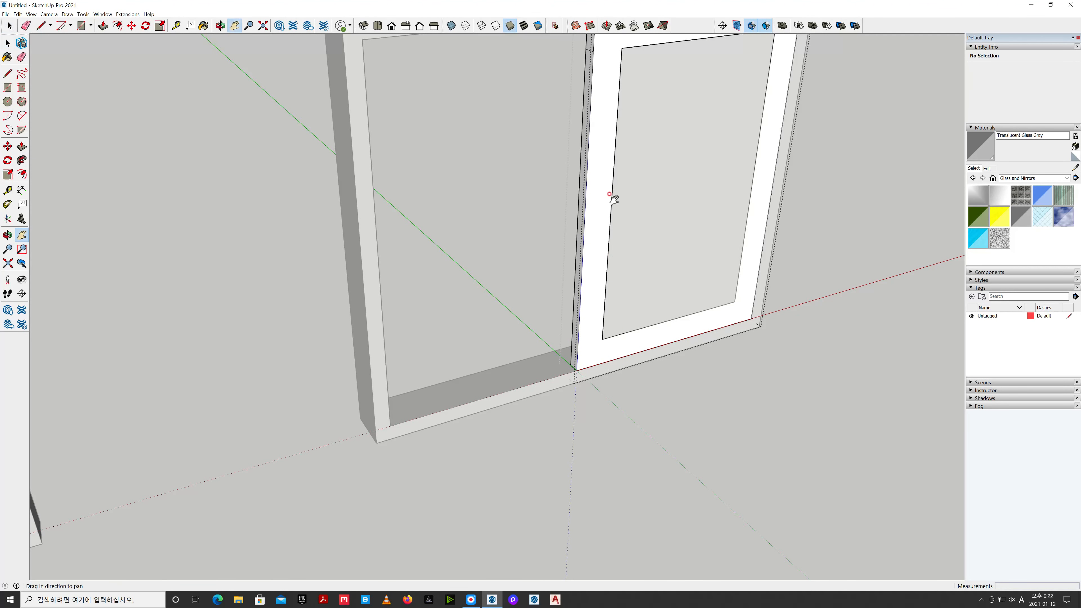
left_click_drag(615, 193, 582, 379)
scroll(557, 268, "up", 2)
scroll(556, 267, "up", 3)
key("space")
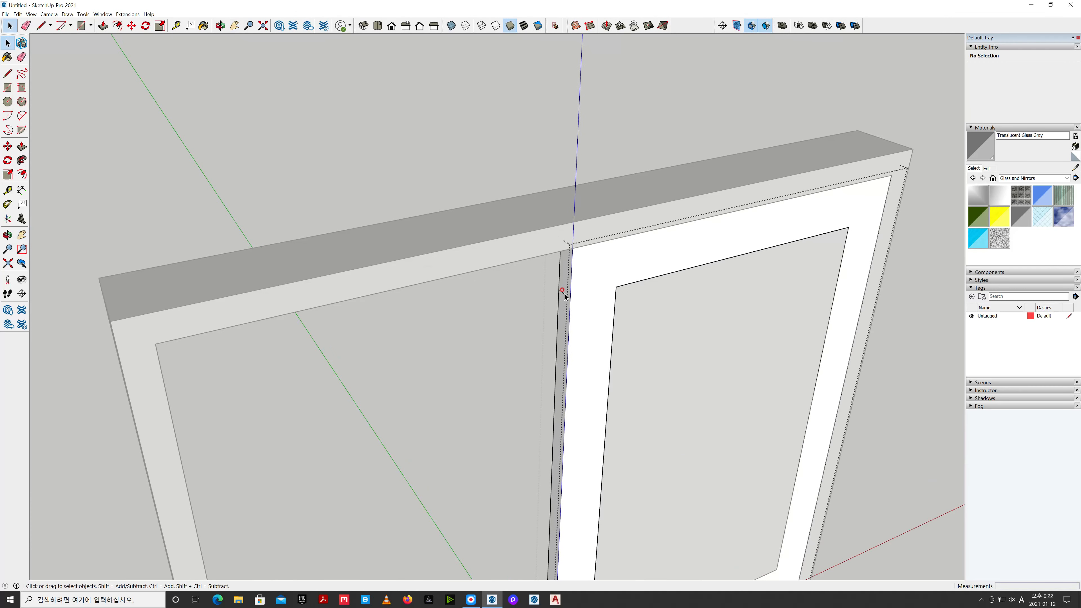
left_click(564, 294)
left_click(686, 362)
Open the glass group inside the right sash, extrude its face 16 mm and close the group
scroll(684, 362, "down", 3)
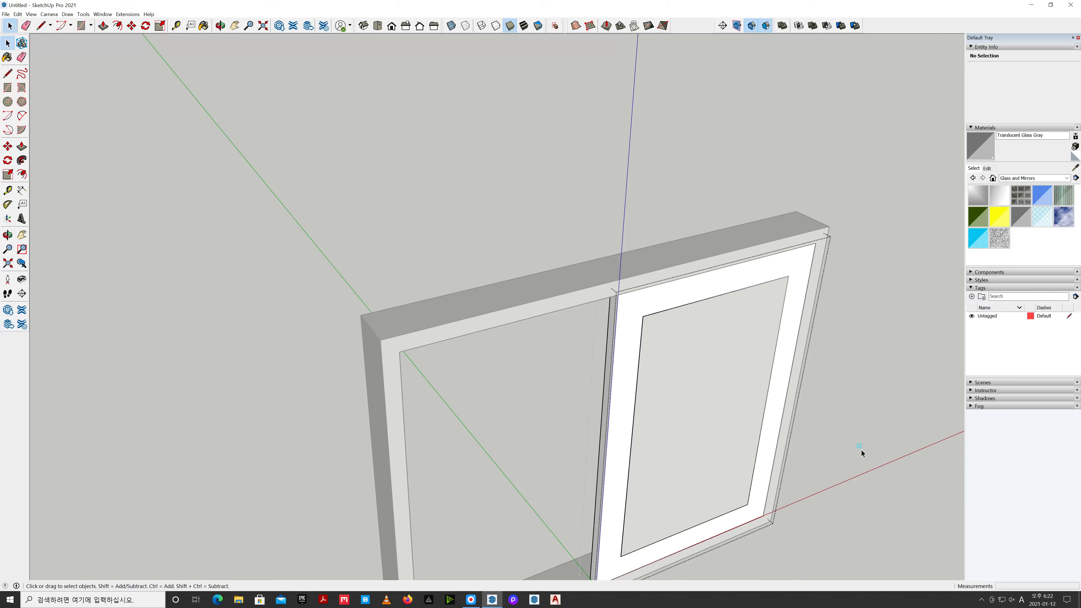
middle_click_drag(880, 467, 573, 273)
scroll(562, 431, "up", 2)
key("space")
left_click(546, 431)
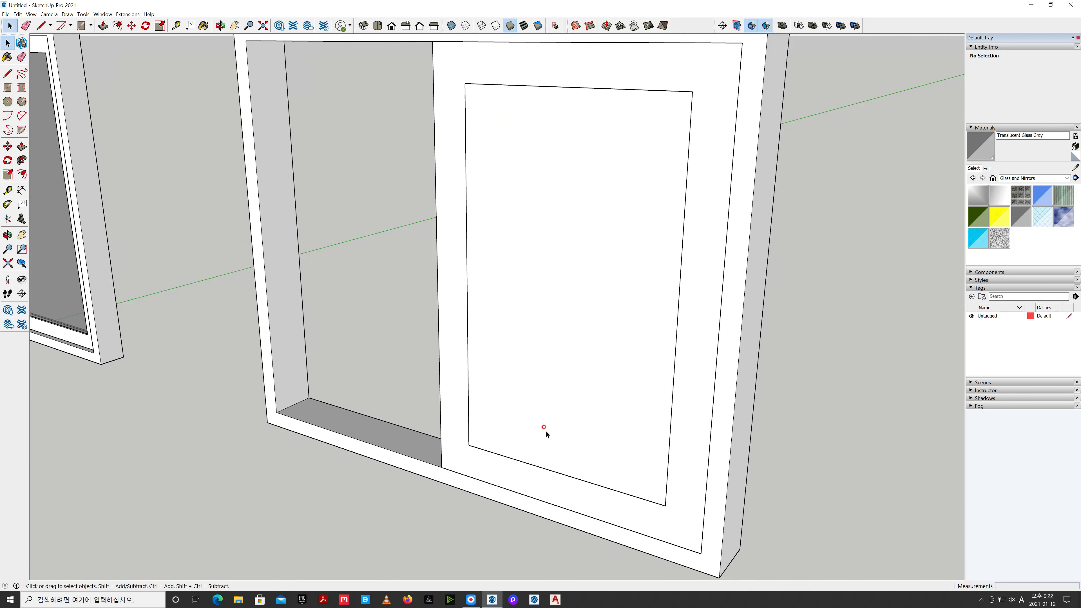
double_click(546, 431)
left_click(546, 431)
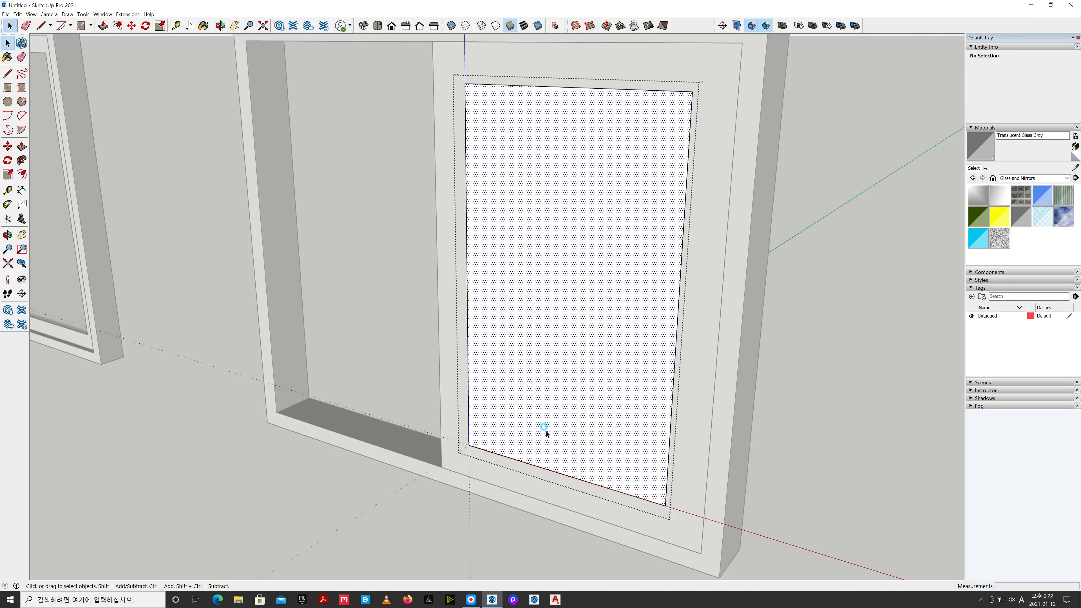
key("p")
left_click(561, 418)
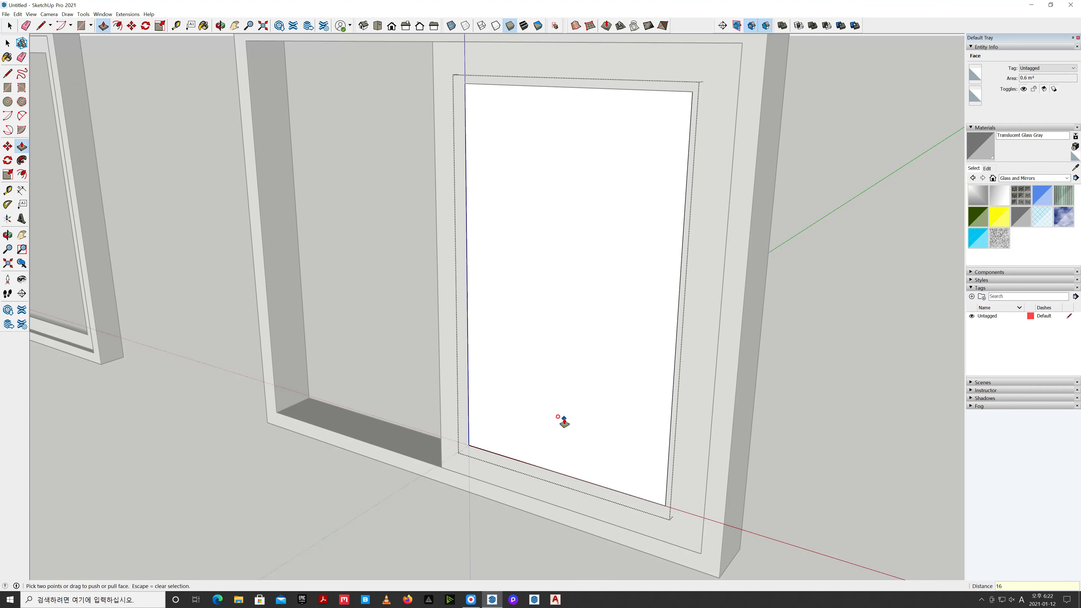
key("Escape")
key("space")
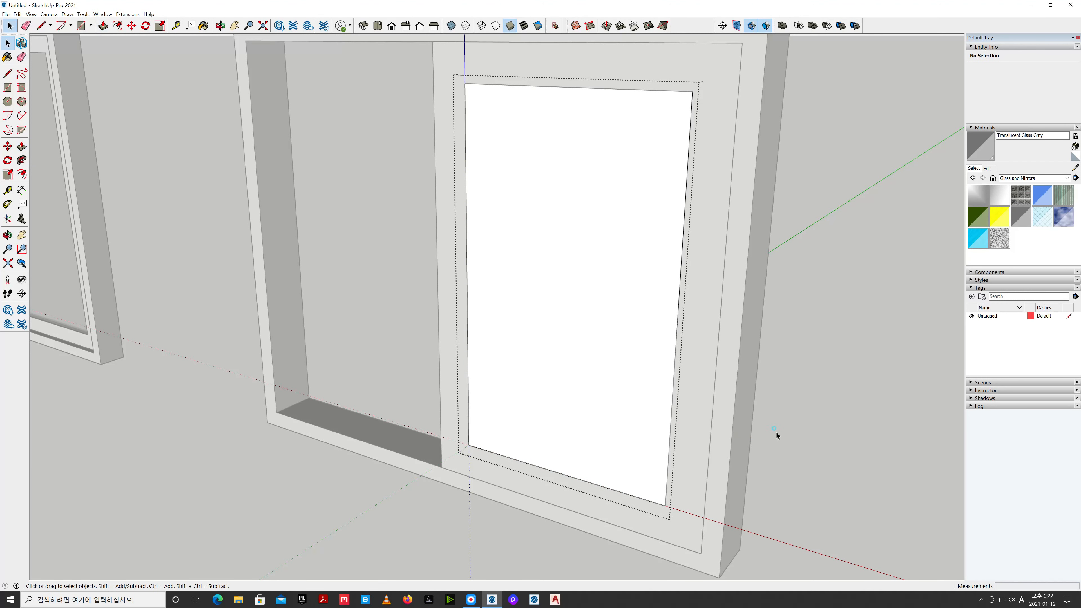
left_click(777, 433)
Paint the right sash's glass pane with Translucent Glass Gray
left_click(1023, 211)
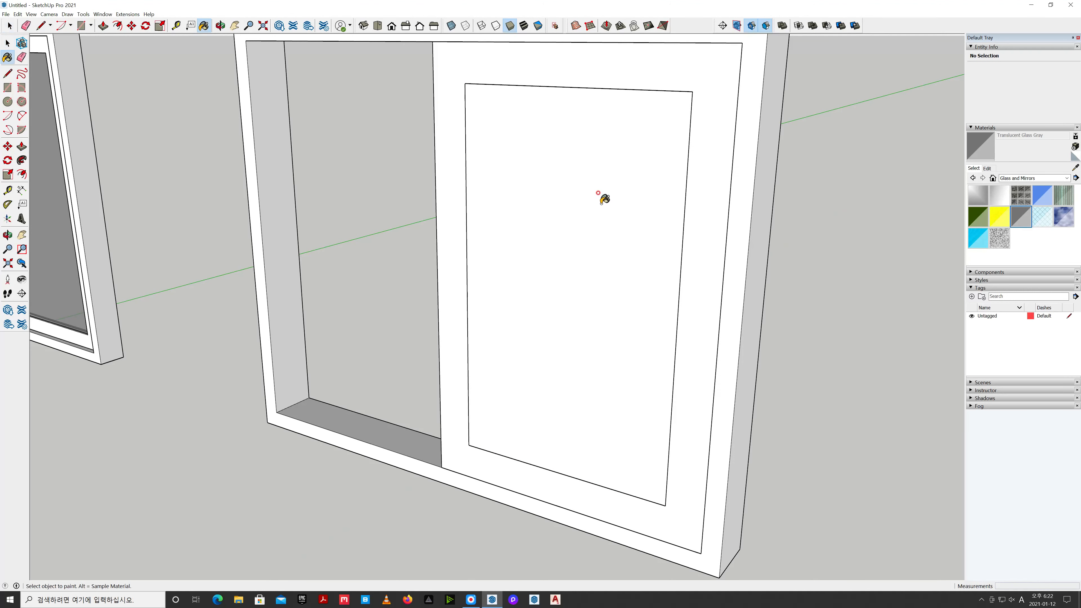
left_click(604, 197)
key("space")
left_click(799, 430)
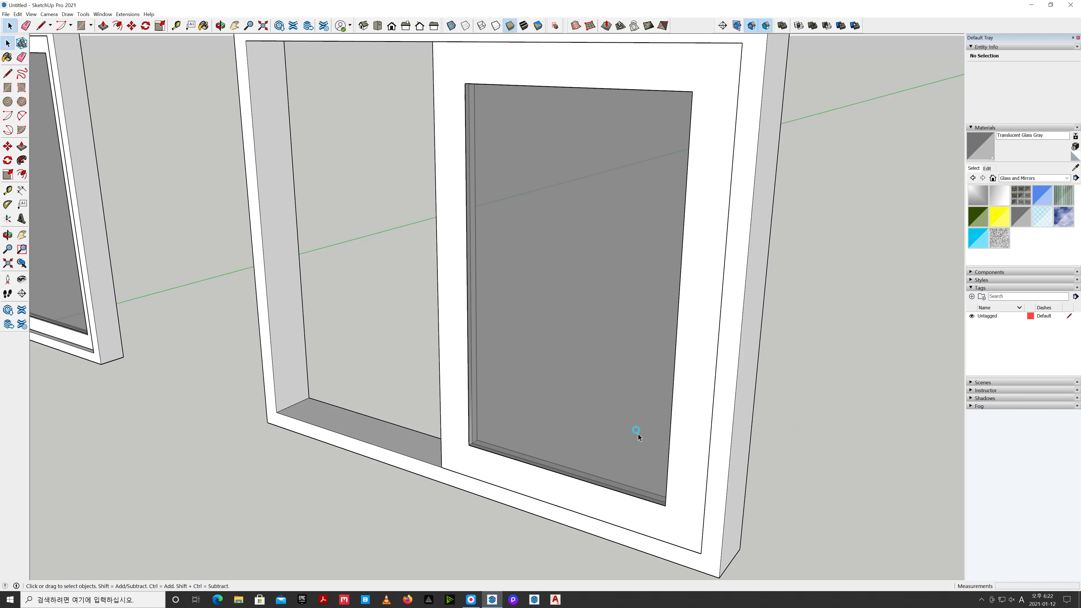
Center the glass pane in the sash's depth by moving its thickness midpoint to the sash edge's midpoint, using wireframe display for snapping
middle_click_drag(583, 438, 511, 313, "shift")
scroll(513, 304, "up", 4)
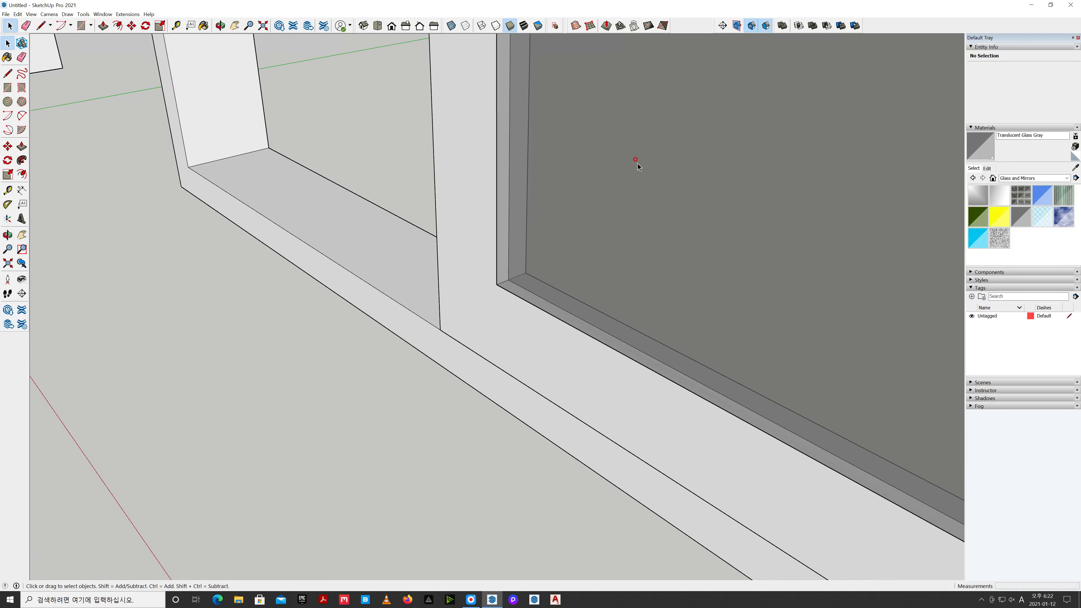
left_click(481, 25)
scroll(529, 192, "up", 2)
scroll(540, 200, "down", 2)
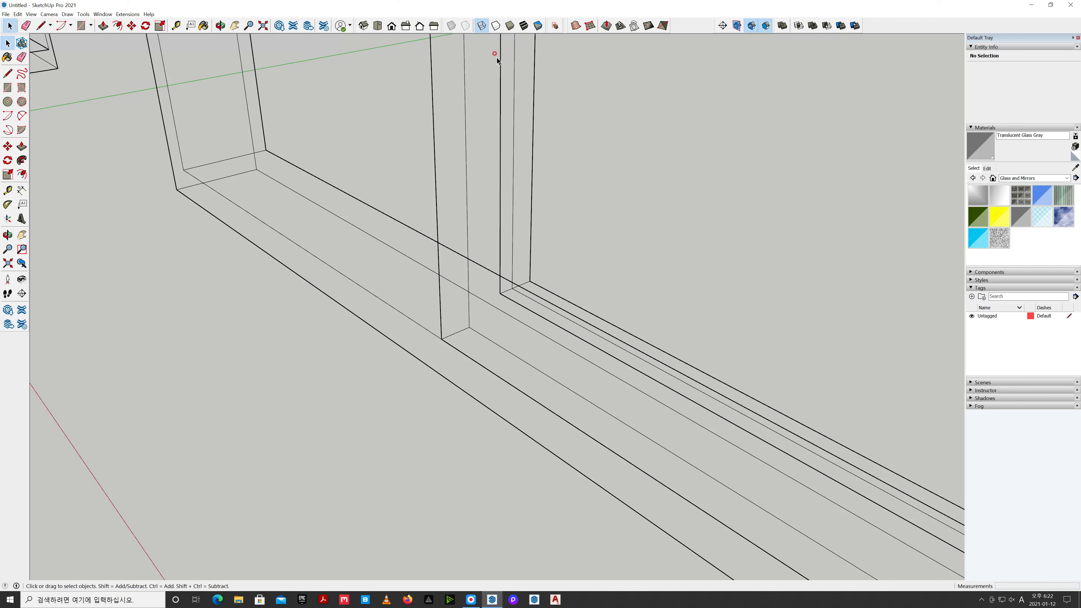
left_click(510, 26)
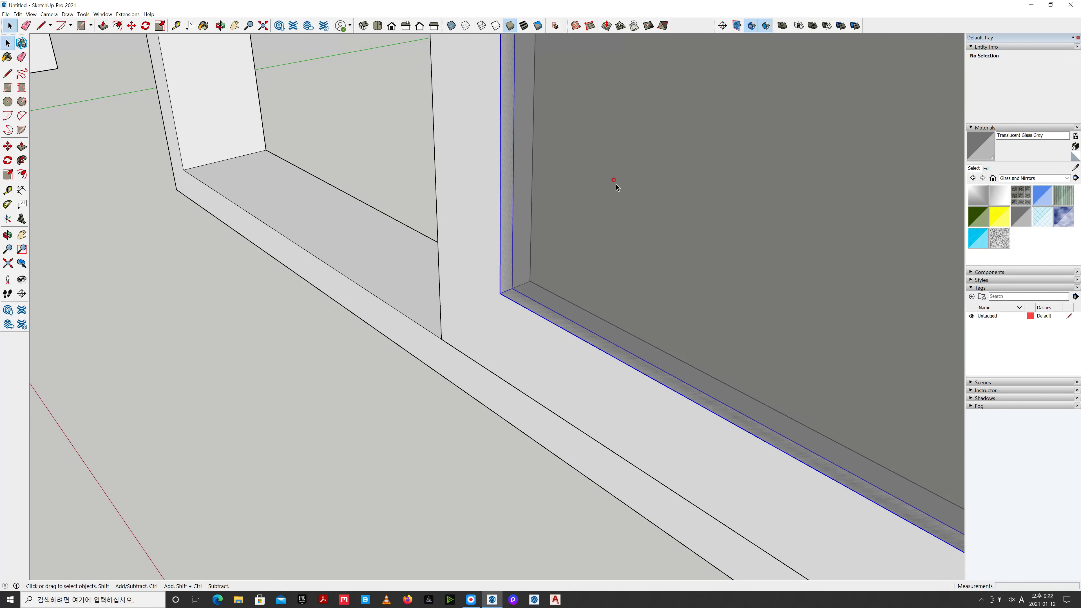
left_click(616, 184)
scroll(553, 252, "up", 5)
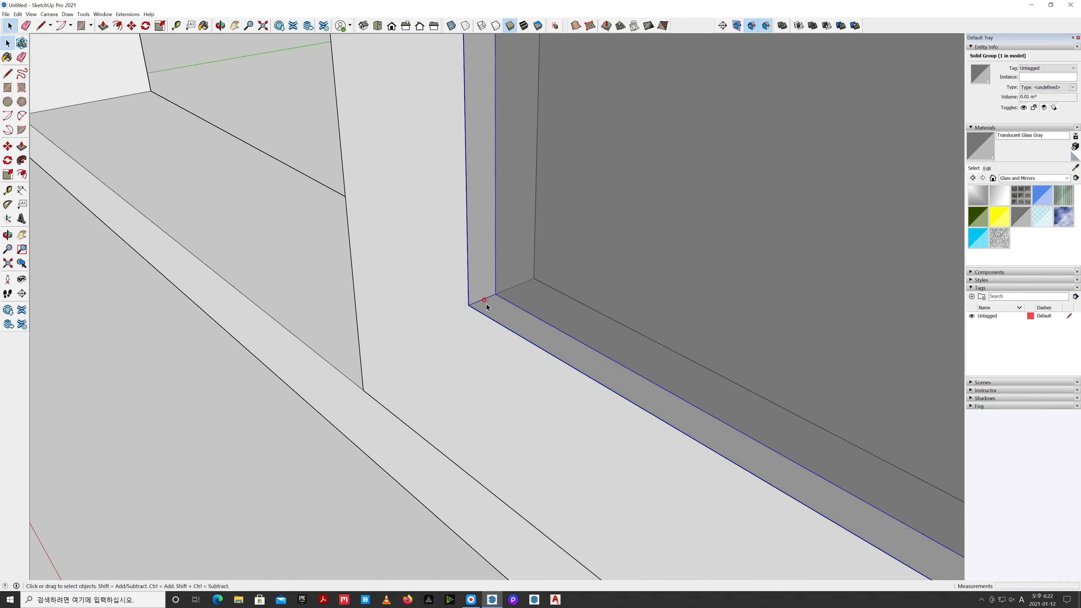
scroll(488, 303, "up", 2)
key("m")
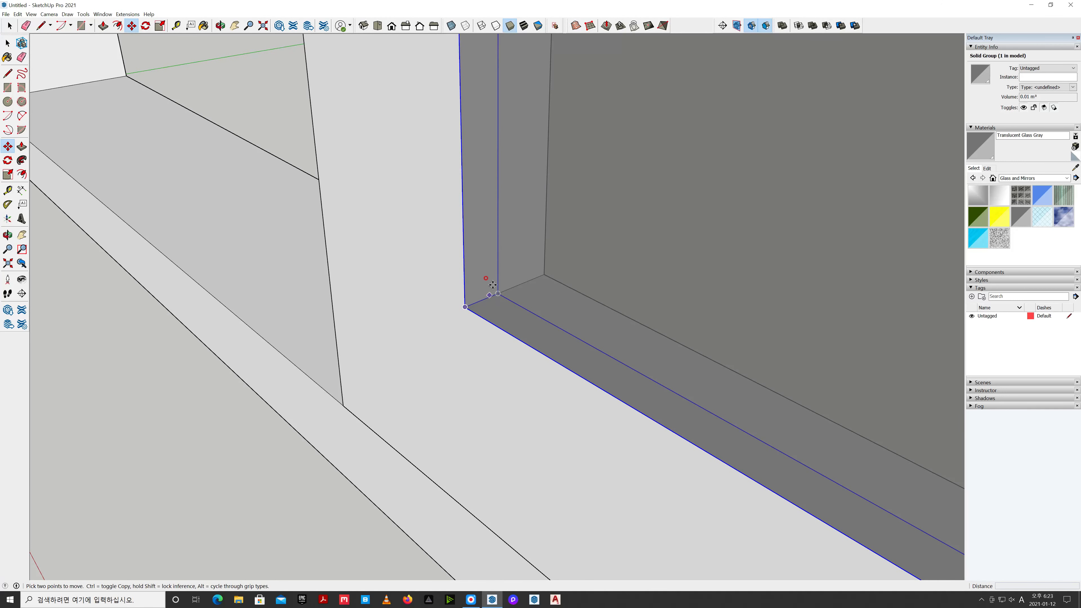
left_click(481, 25)
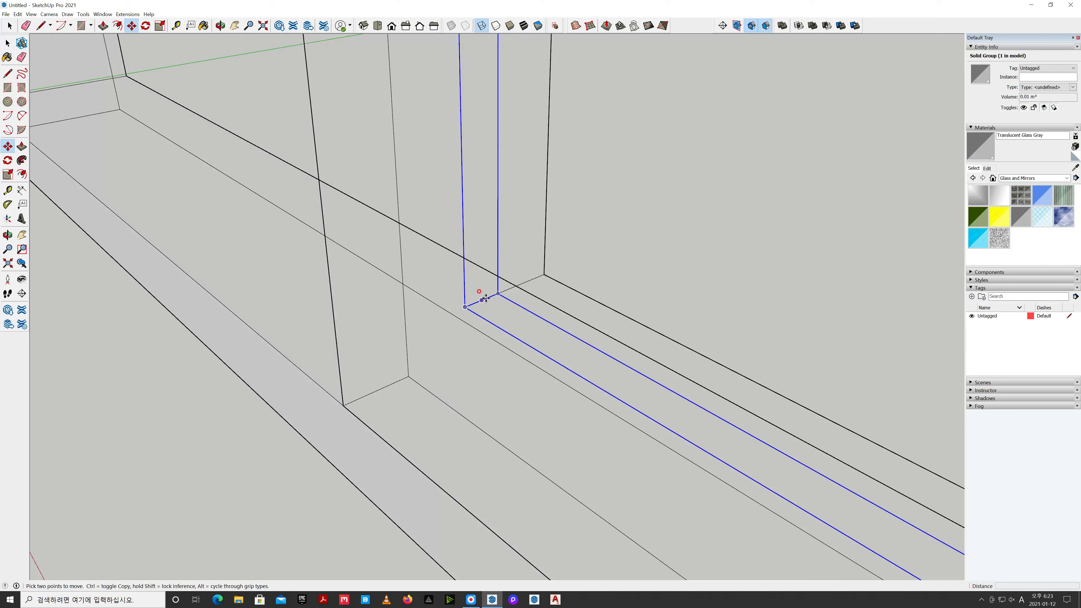
left_click(483, 298)
left_click(509, 289)
key("space")
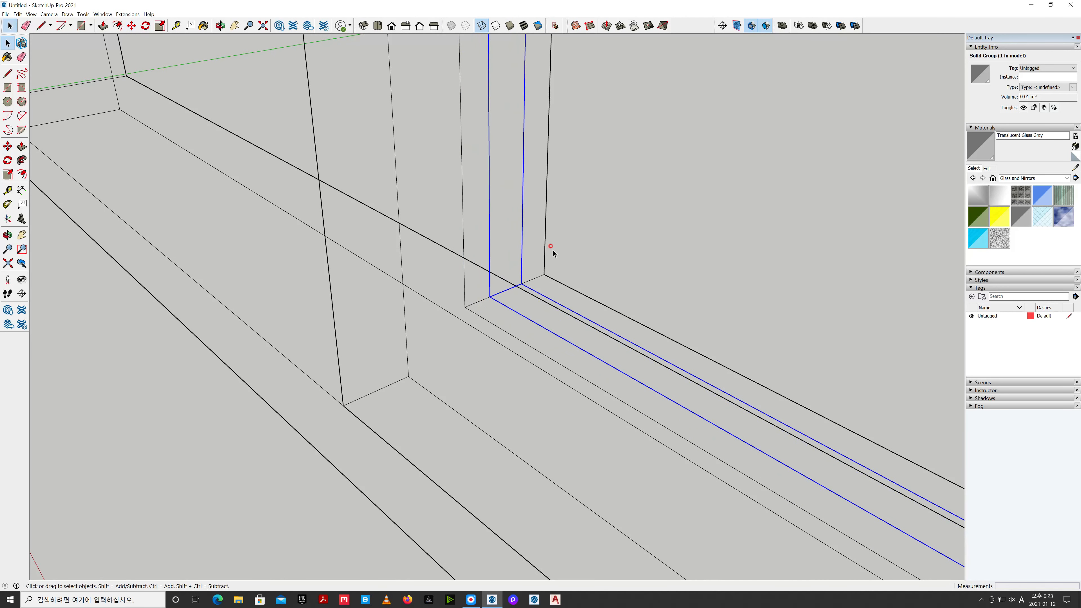
left_click(509, 26)
Deselect the glass pane and switch the material library to the Colors collection
scroll(546, 267, "down", 8)
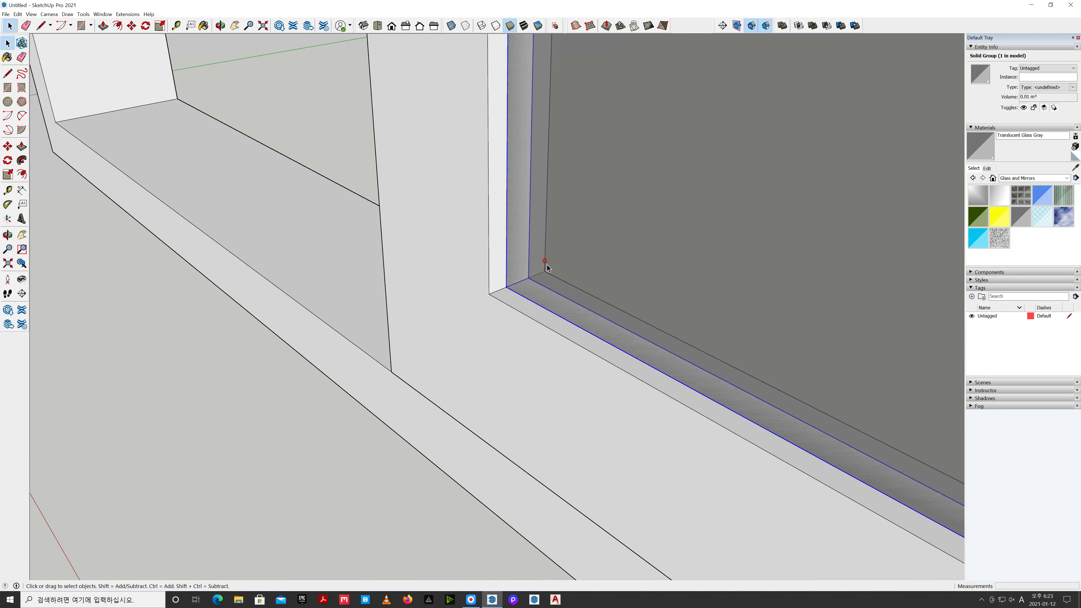
scroll(545, 258, "down", 3)
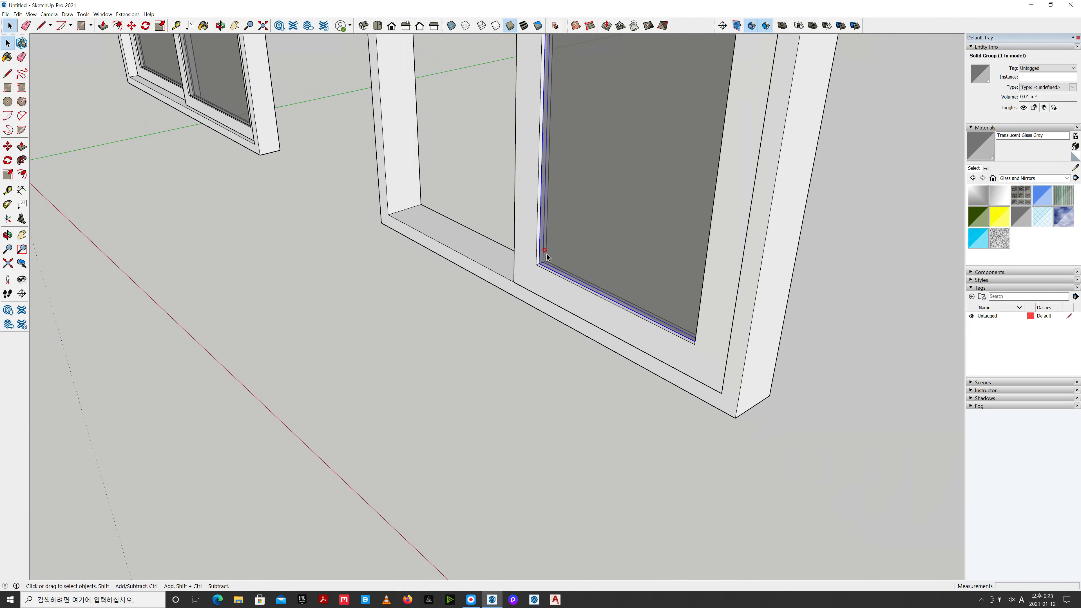
middle_click_drag(869, 302, 841, 336)
scroll(557, 333, "down", 6)
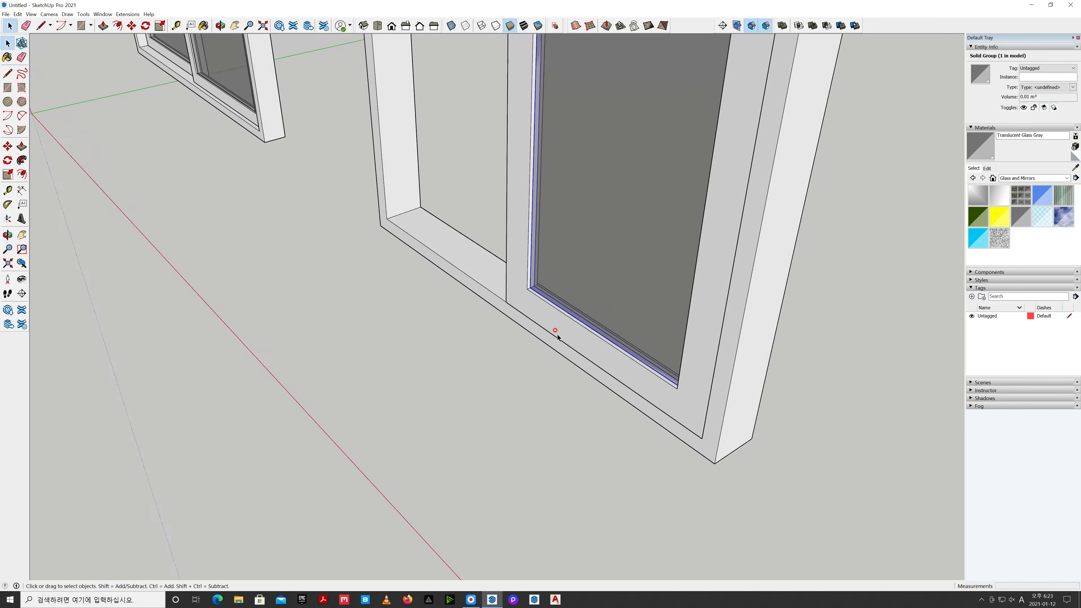
middle_click_drag(555, 309, 625, 258, "shift")
left_click(777, 295)
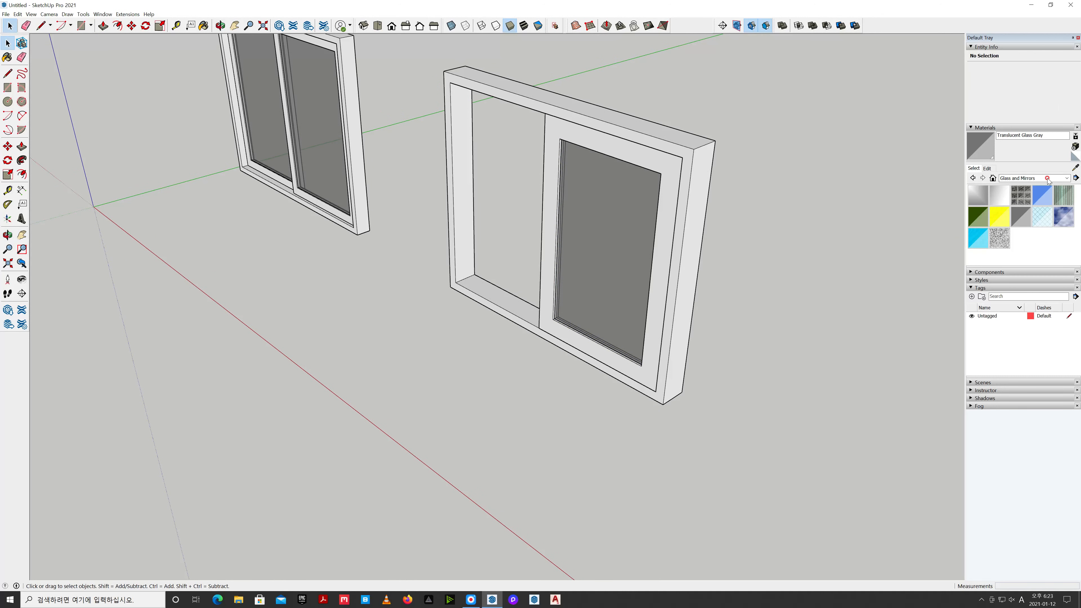
left_click(1067, 178)
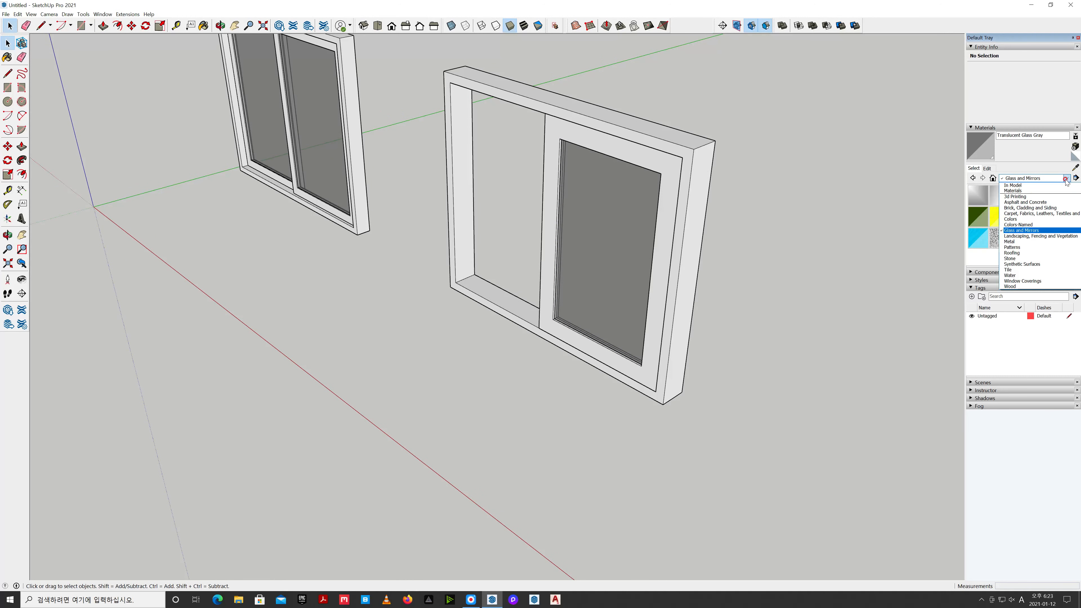
left_click(1053, 287)
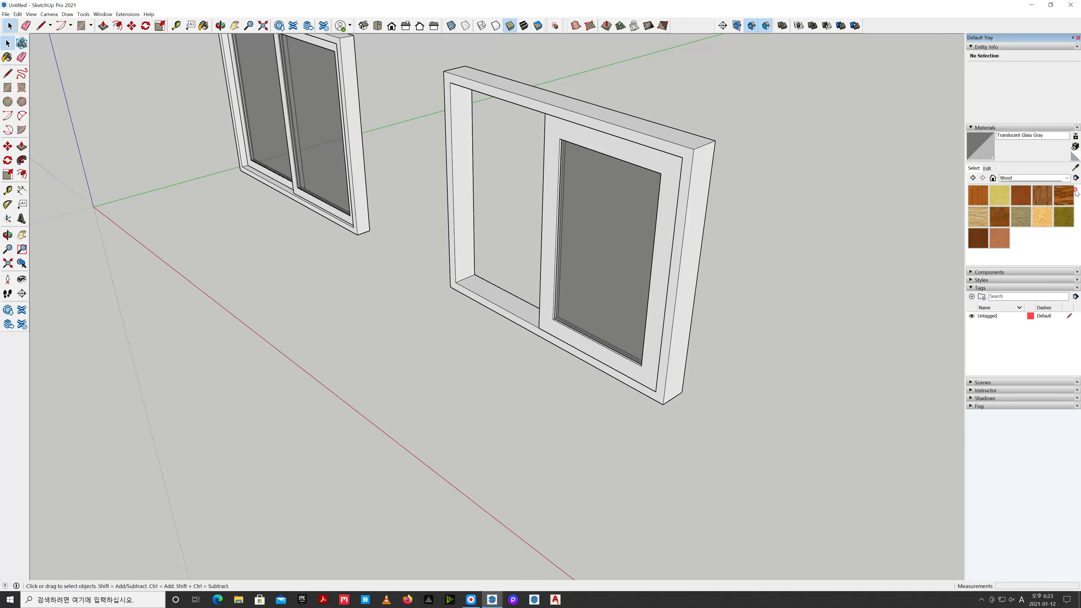
left_click(1069, 178)
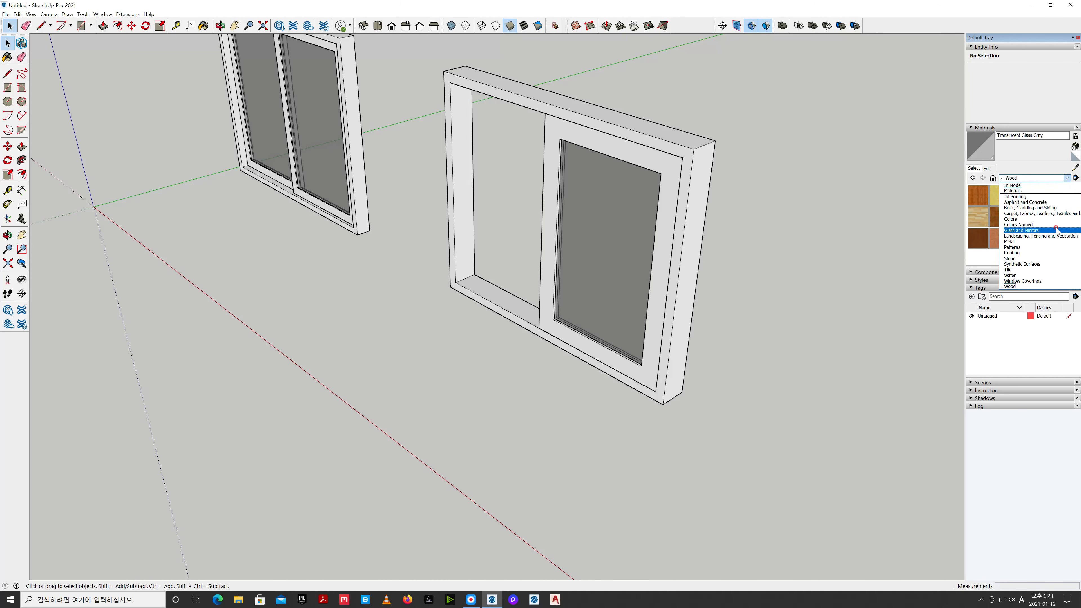
left_click(1059, 220)
left_click(879, 294)
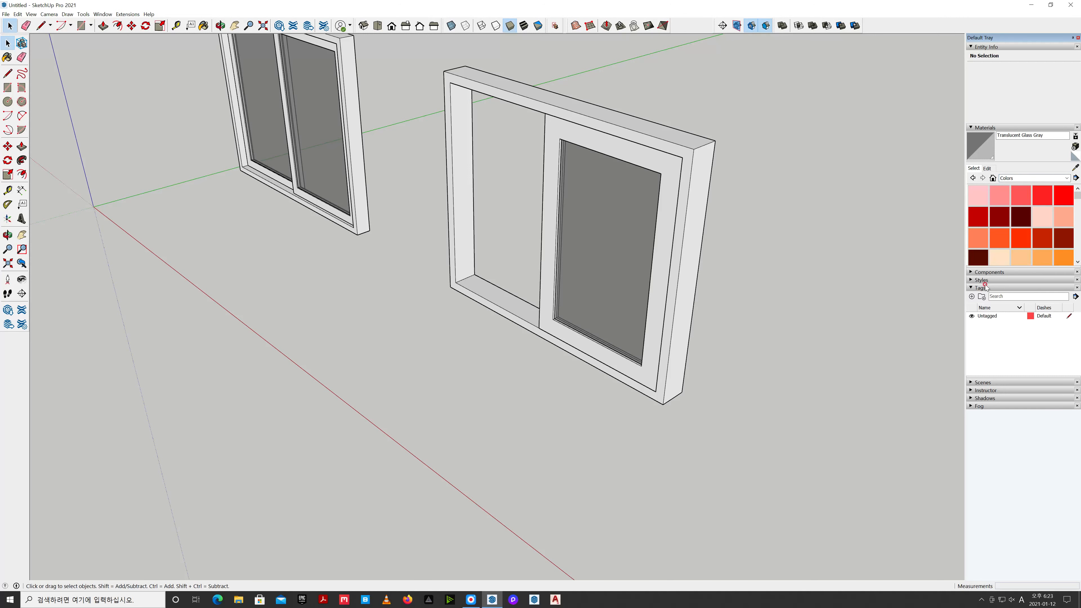
Paint the second window's outer frame and its right sash frame with Color D03
scroll(1066, 260, "down", 2)
scroll(1066, 260, "down", 2)
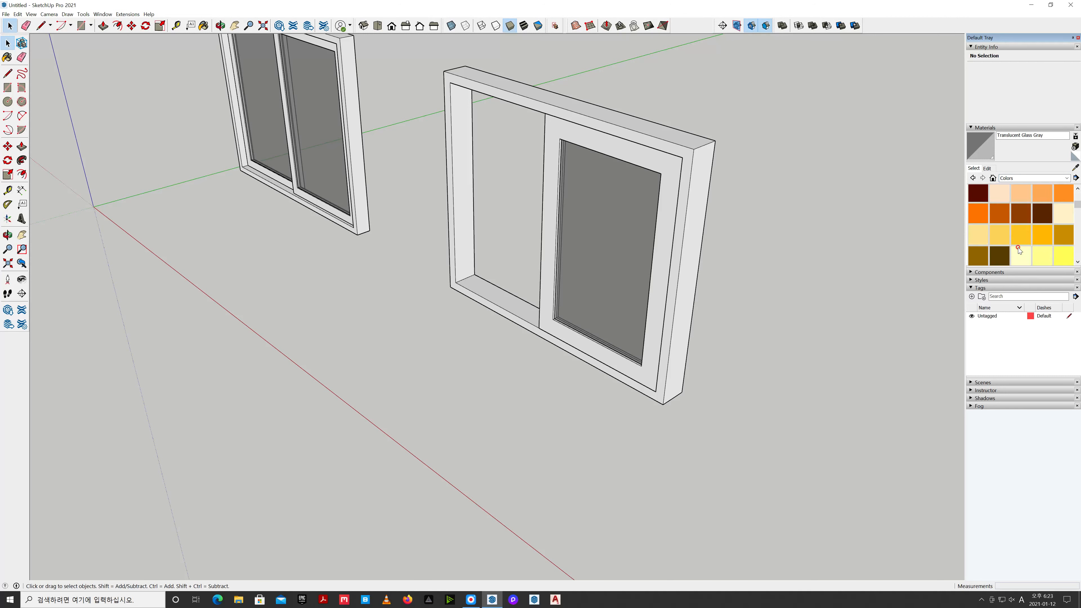
left_click(1002, 239)
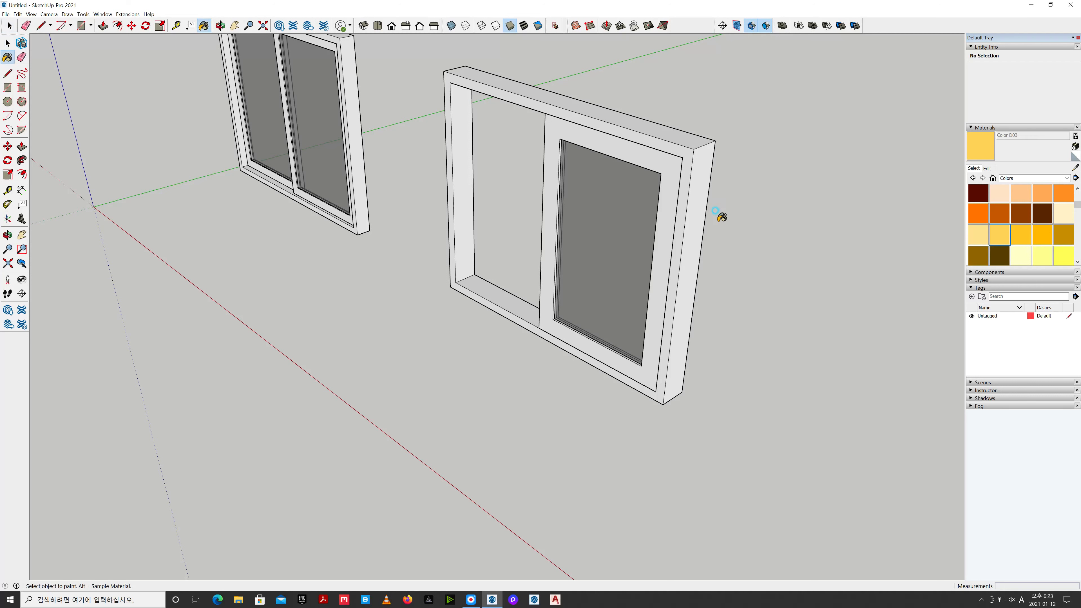
left_click(706, 218)
left_click(673, 205)
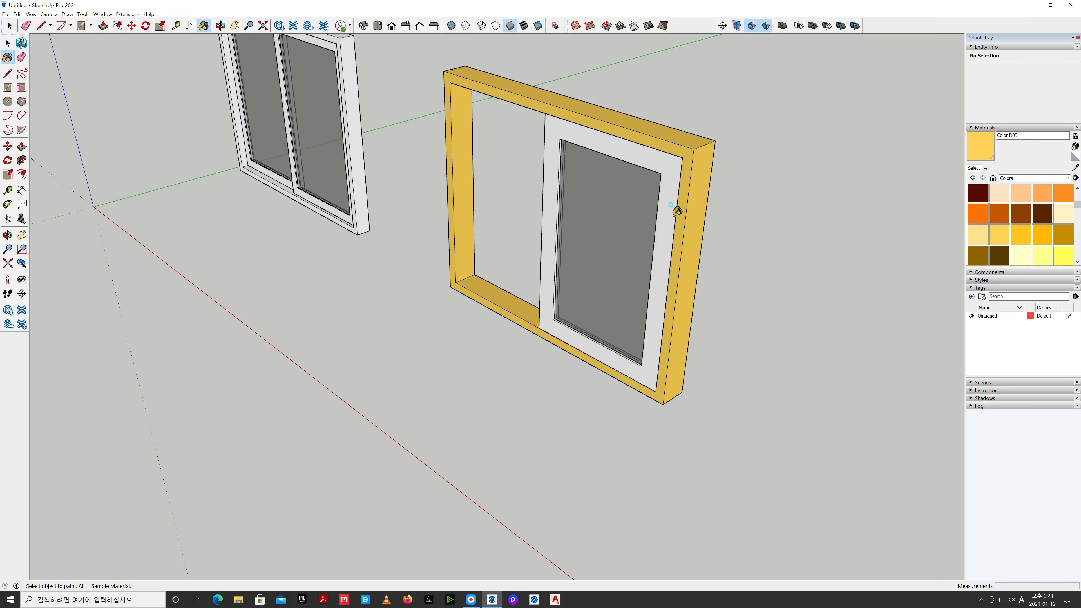
left_click(674, 211)
key("space")
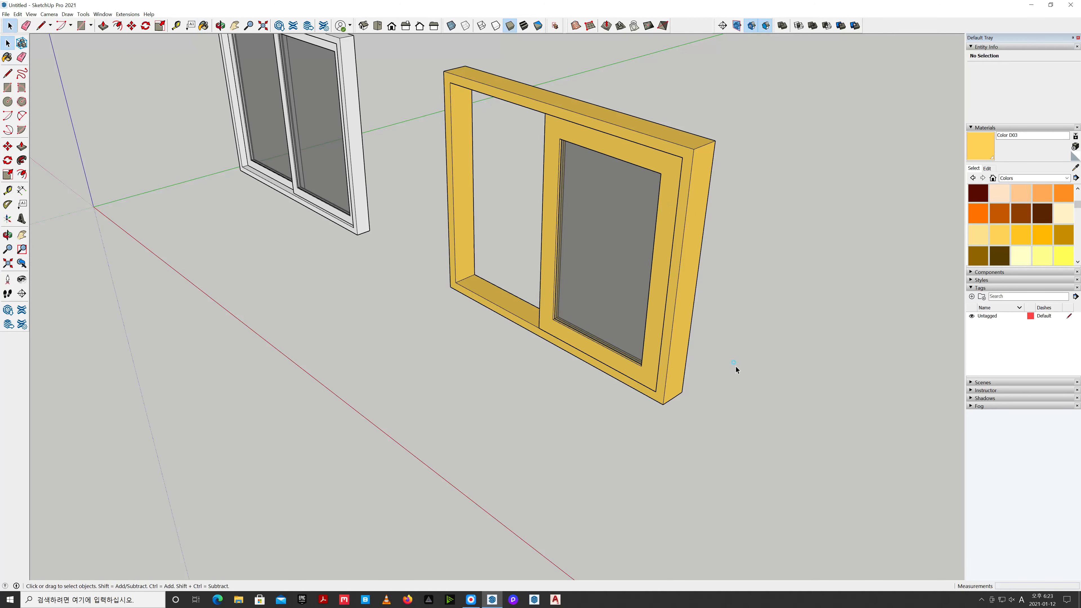
Combine the right sash frame and its glass pane into one group
middle_click_drag(585, 452, 569, 306)
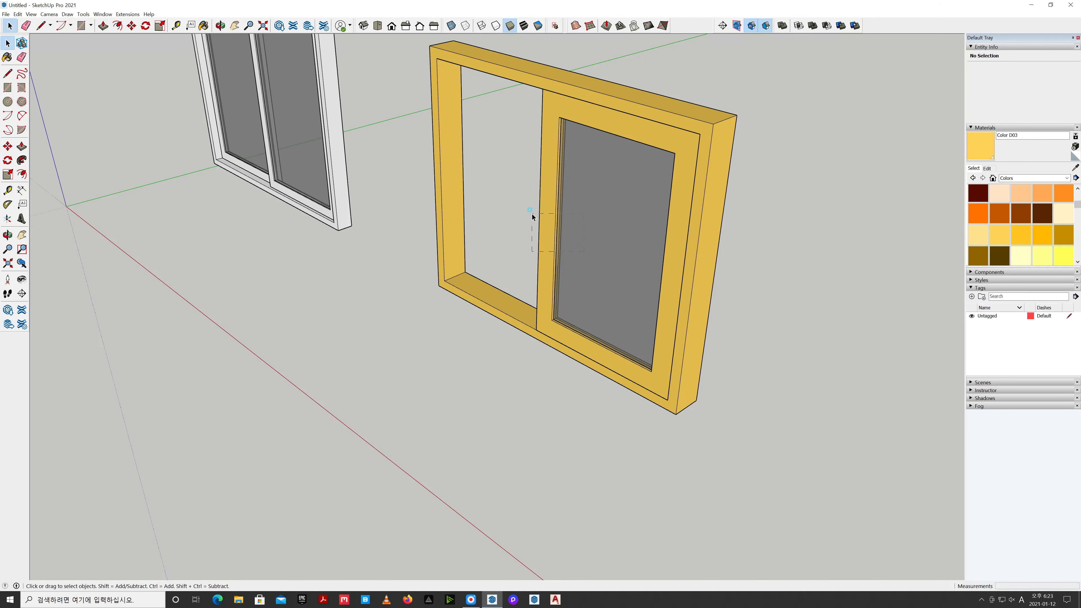
left_click_drag(597, 247, 521, 209)
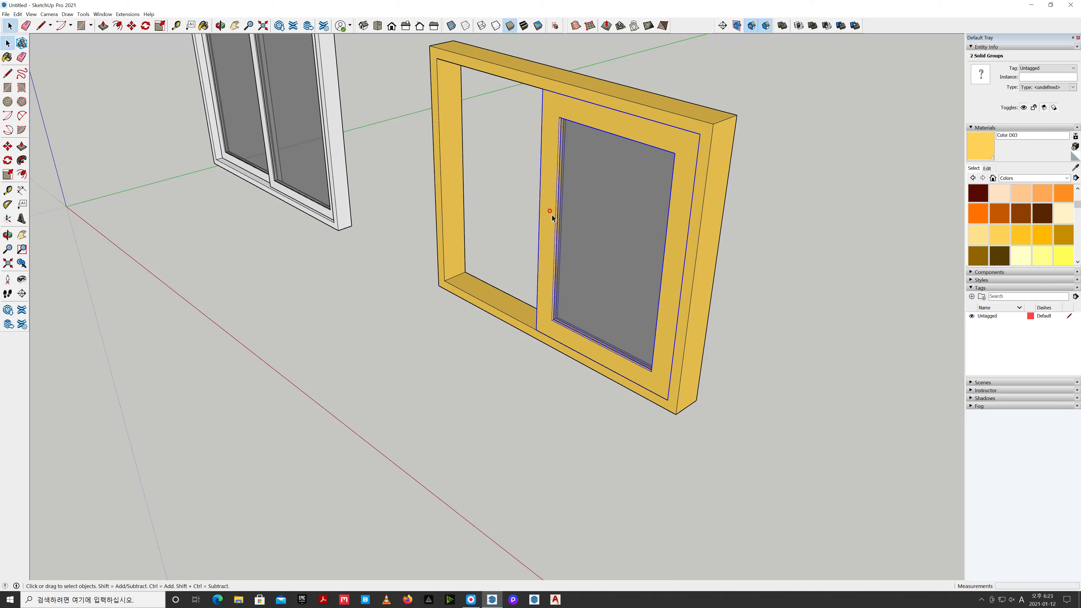
left_click_drag(612, 243, 526, 204)
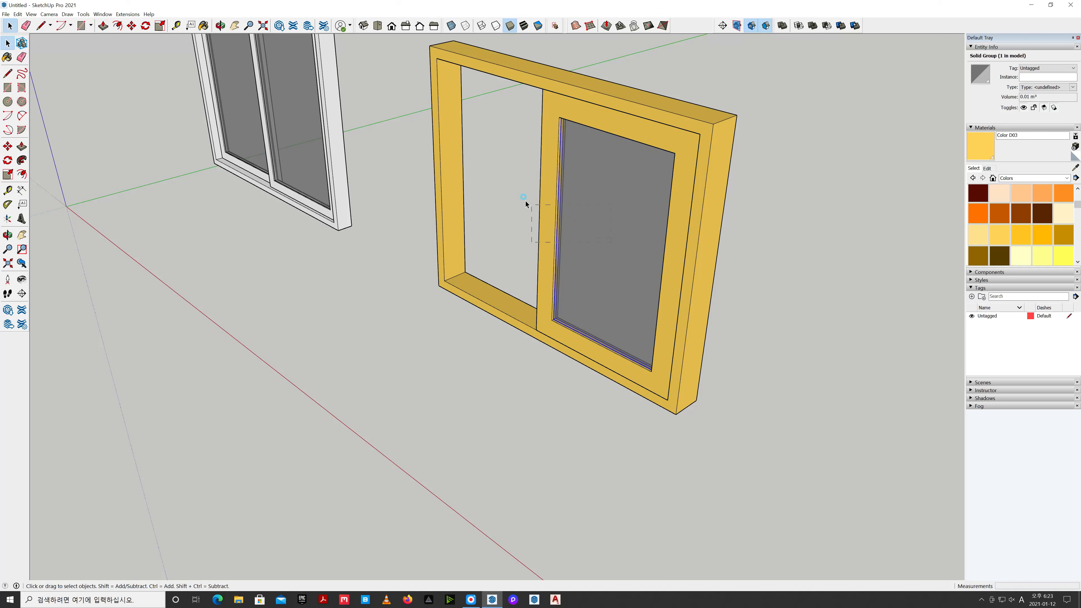
right_click(547, 204)
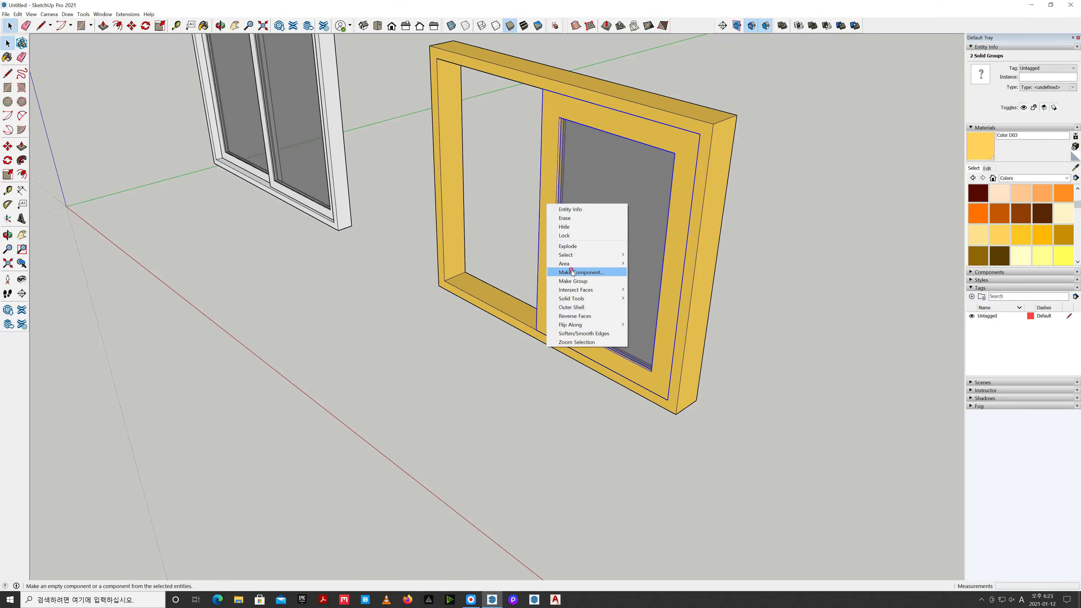
left_click(577, 283)
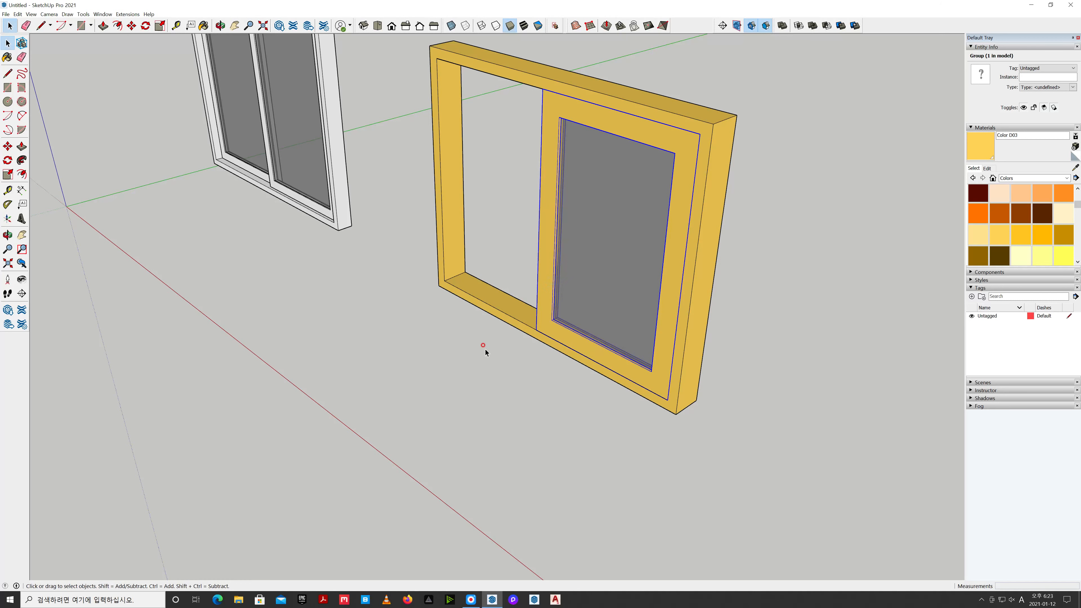
left_click(485, 350)
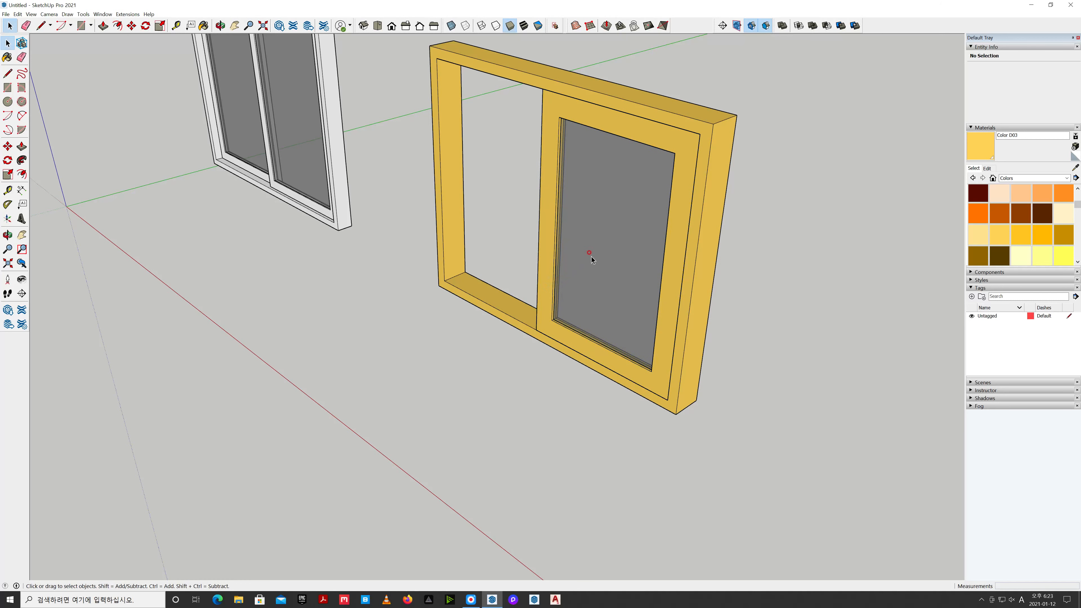
Hide the glazed sash group and turn off the display of hidden objects
right_click(551, 245)
left_click(553, 265)
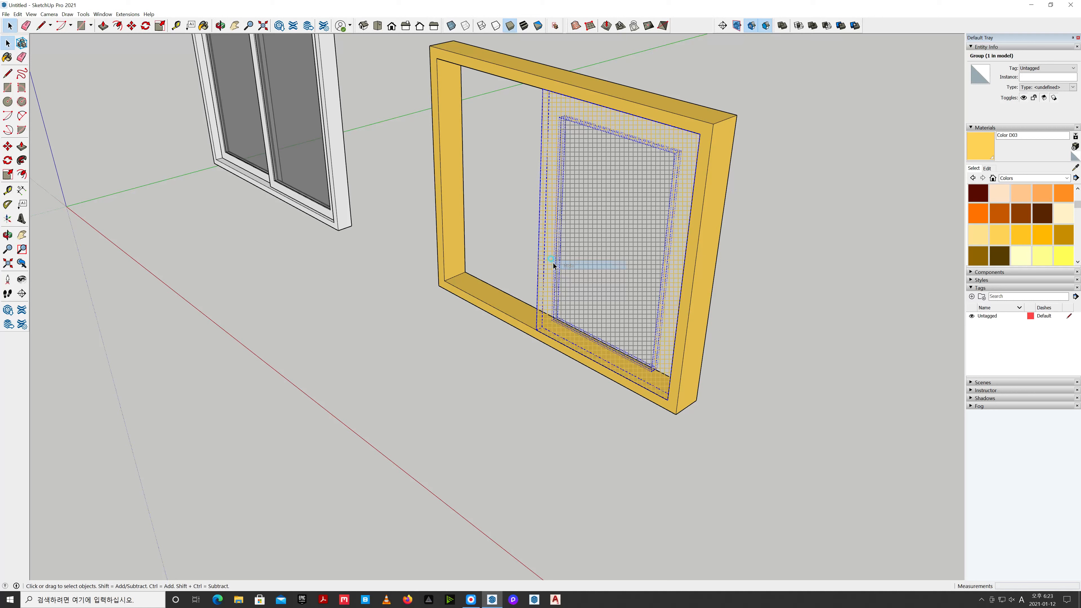
left_click(31, 14)
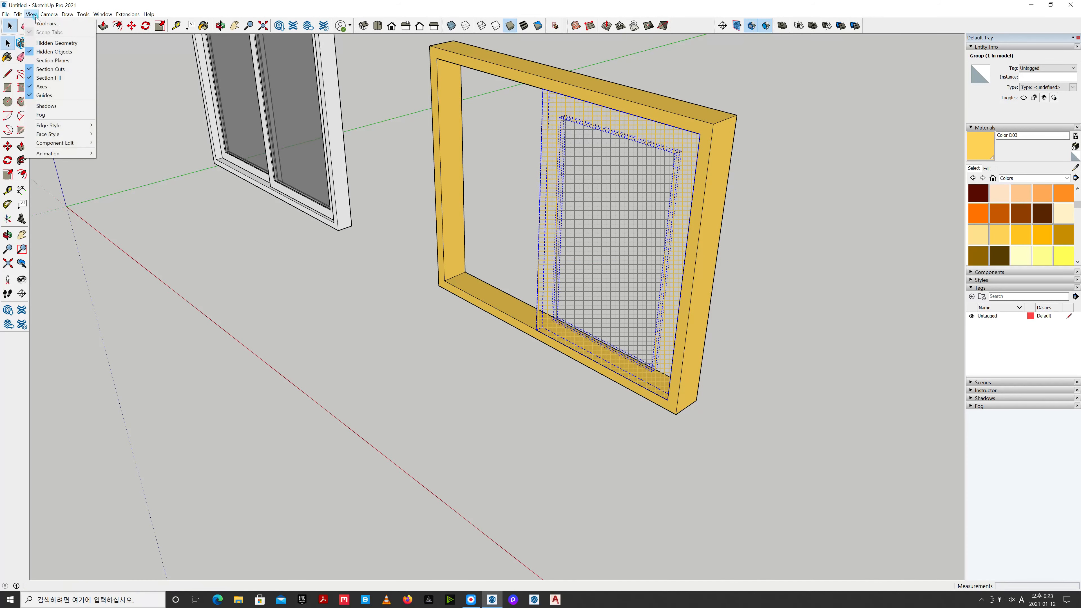
left_click(44, 53)
middle_click_drag(357, 346, 382, 386)
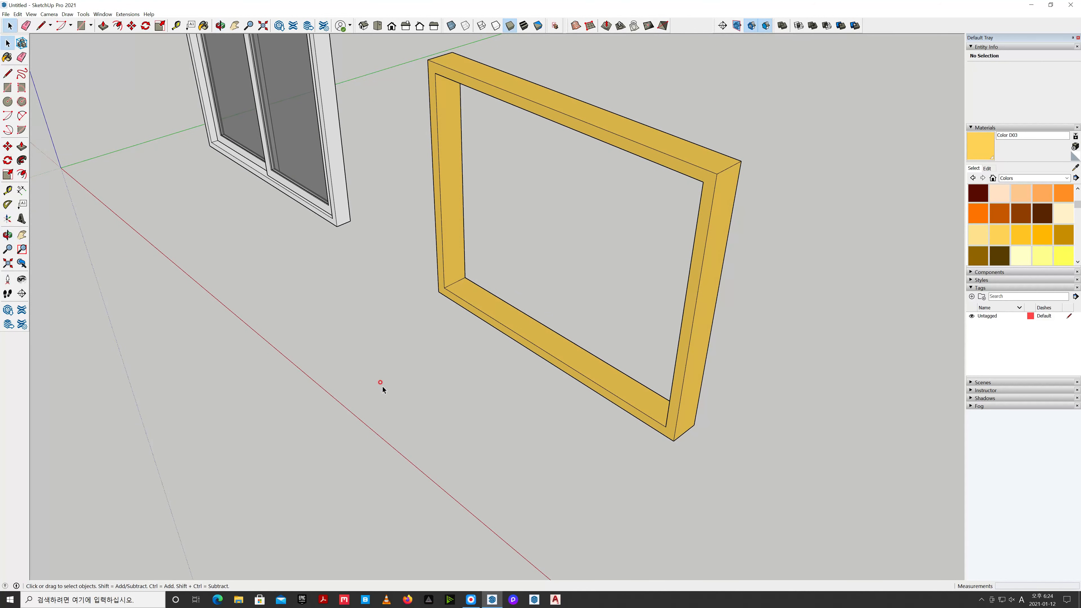
Draw a center line along the frame's inner sill, from the midpoint of one end edge to the midpoint of the other
key("l")
left_click(455, 283)
middle_click_drag(474, 291, 768, 242)
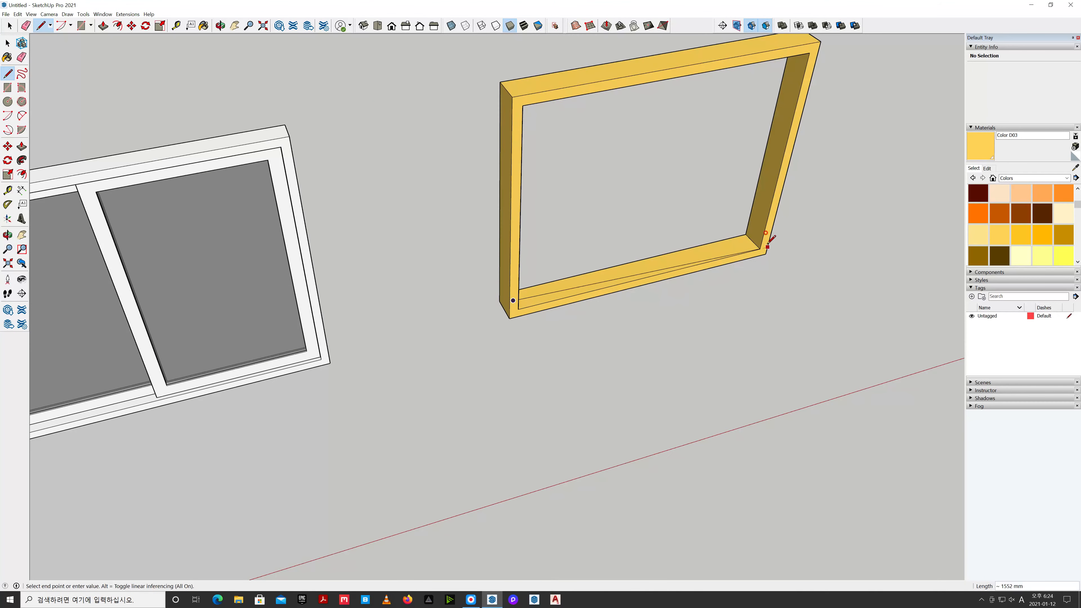
left_click(753, 242)
middle_click_drag(828, 256, 463, 260)
key("space")
left_click(435, 249)
Turn the display of hidden objects back on and unhide the glazed sash group
left_click(31, 14)
left_click(48, 52)
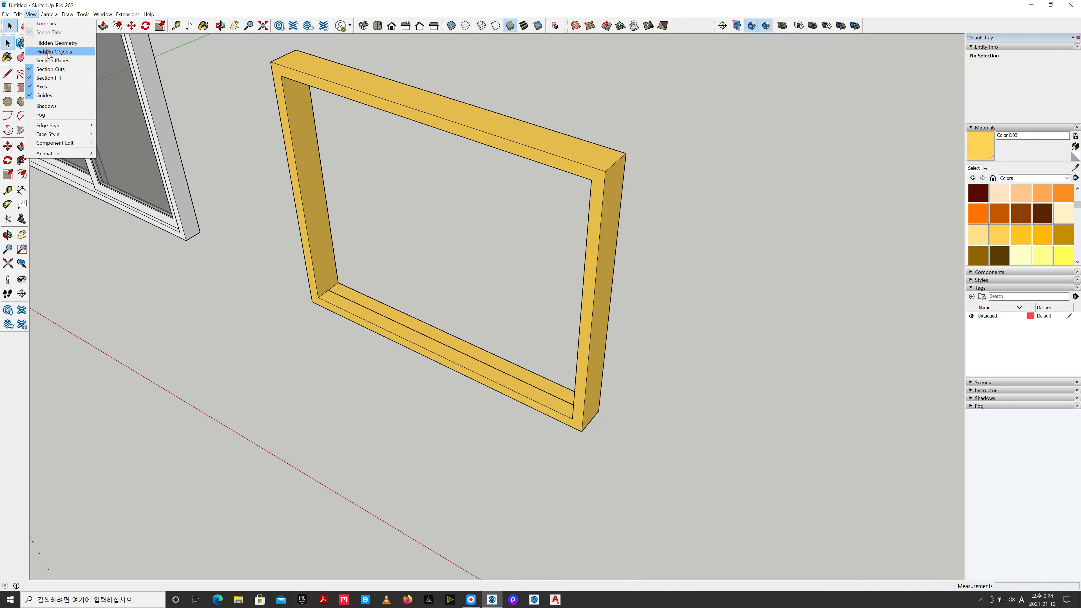
left_click(470, 232)
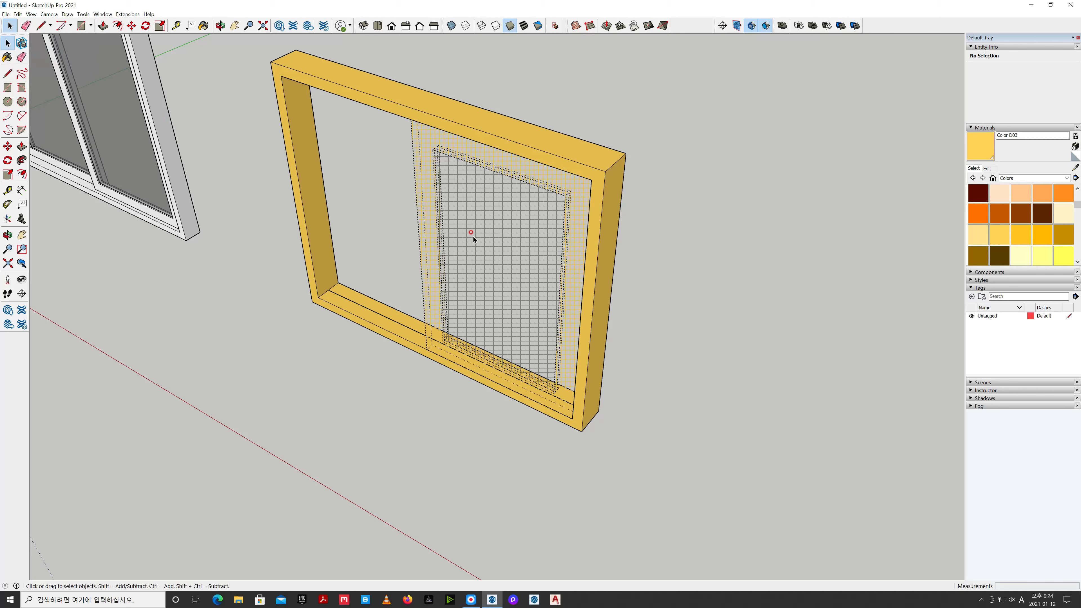
left_click(465, 238)
right_click(465, 237)
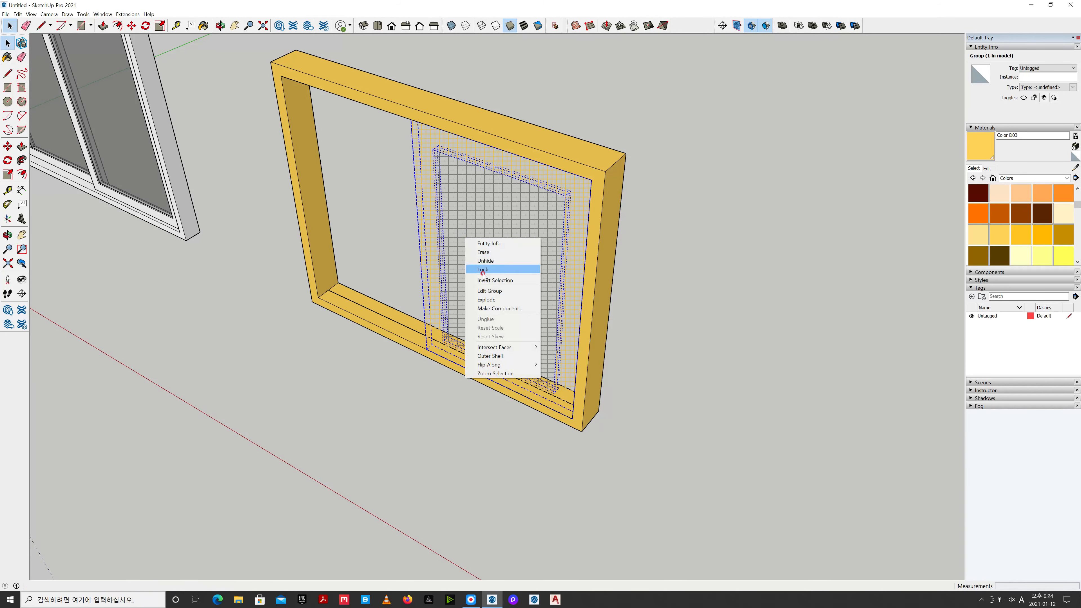
left_click(492, 261)
left_click(725, 302)
Move the sash group 35 mm across the frame depth, snapping its lower corner to the end of the sill's center line
middle_click_drag(726, 302, 425, 203)
scroll(380, 220, "up", 8)
left_click(372, 224)
key("m")
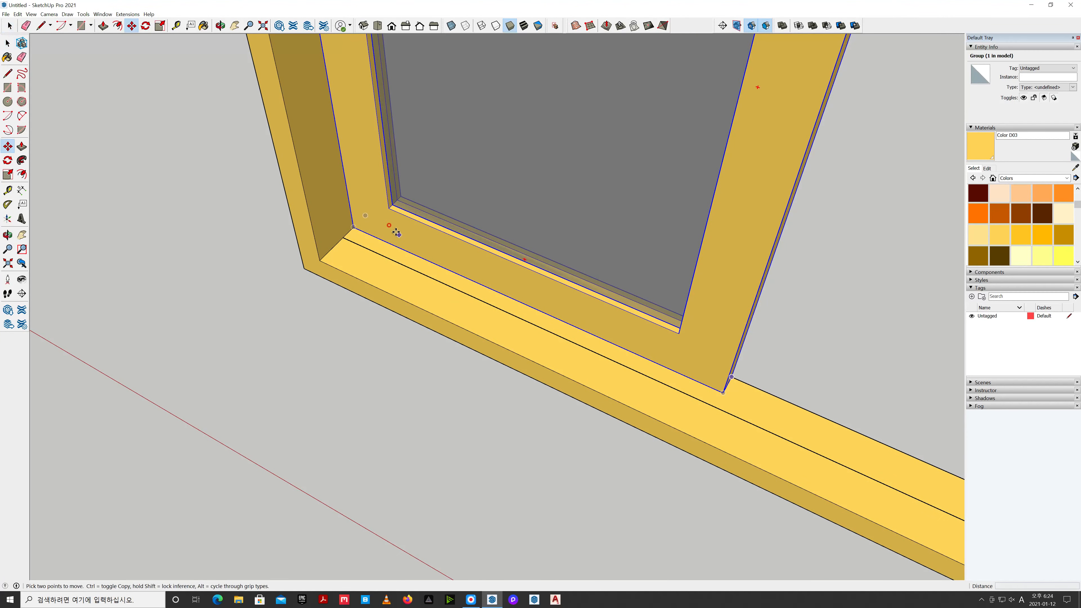
left_click(349, 230)
left_click(343, 239)
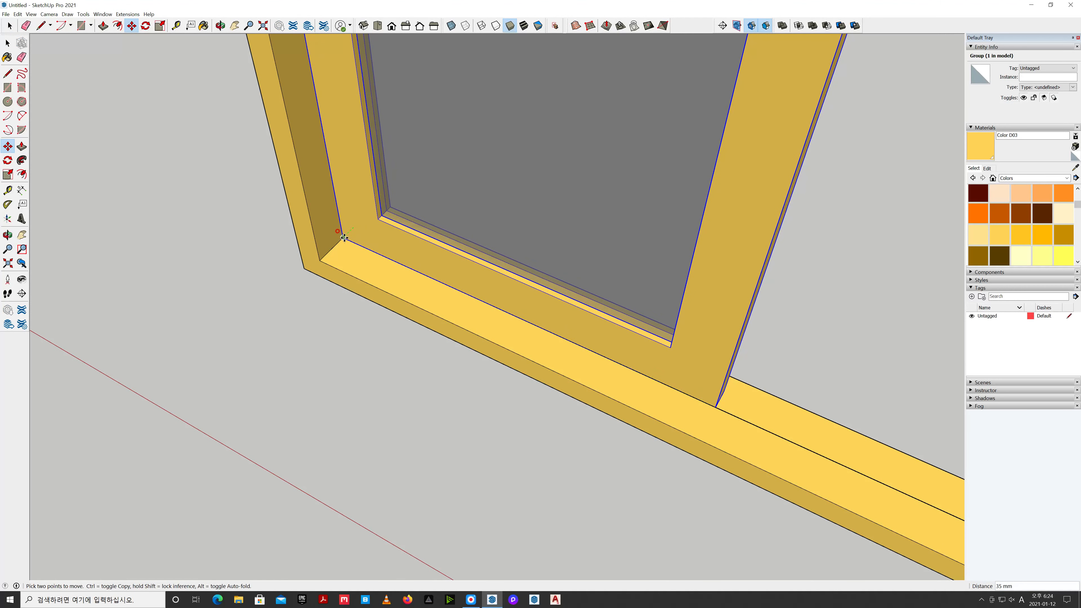
key("space")
left_click(286, 315)
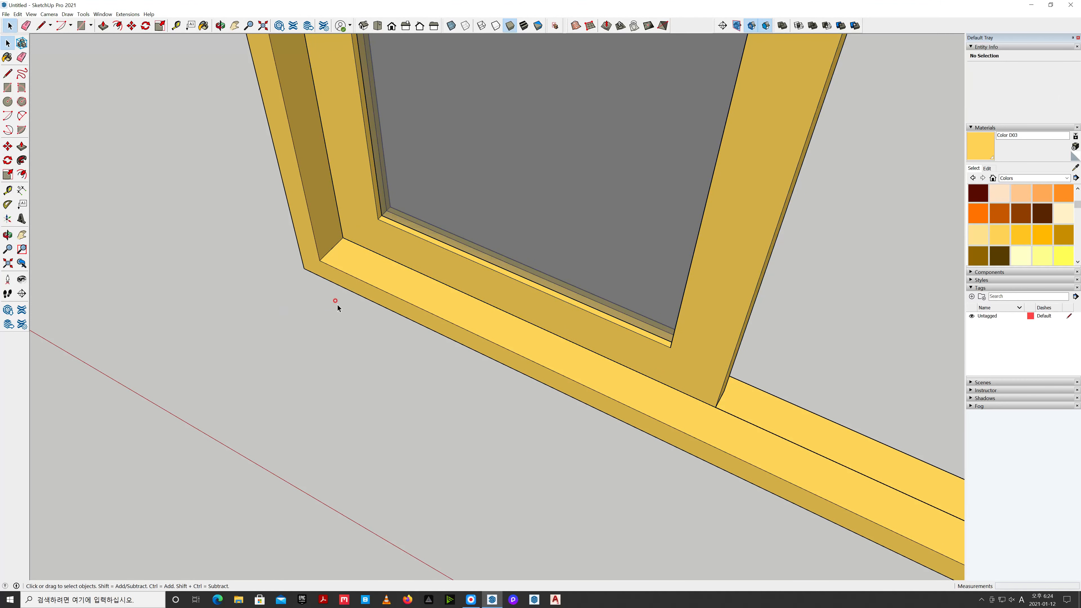
Copy the sash group from its lower corner to the opposite end of the sill's center line, filling the open half behind the first sash
scroll(338, 302, "down", 8)
middle_click_drag(785, 336, 450, 450)
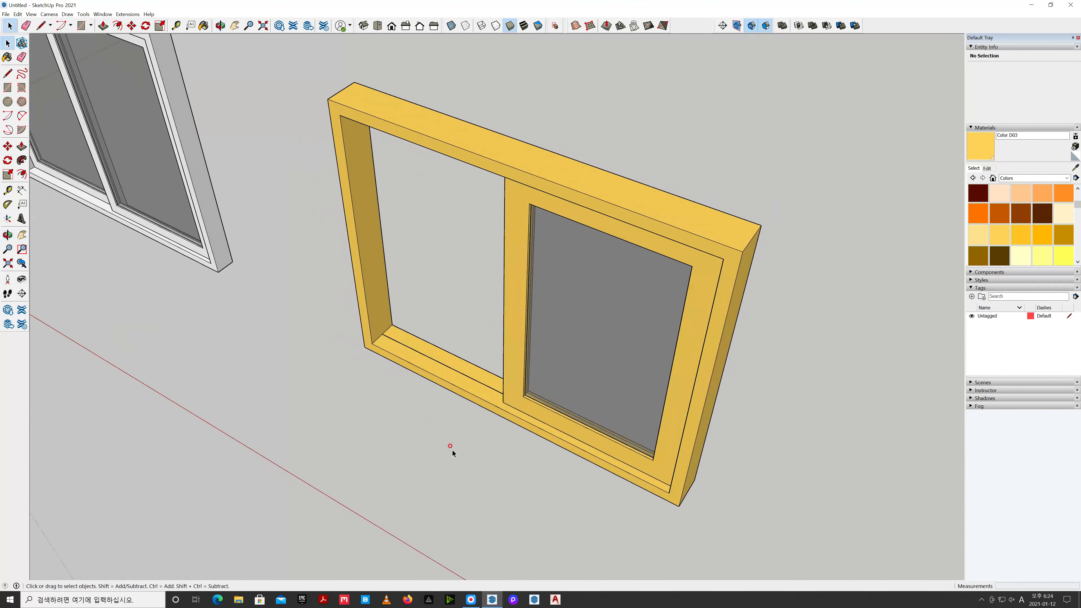
scroll(513, 424, "up", 3)
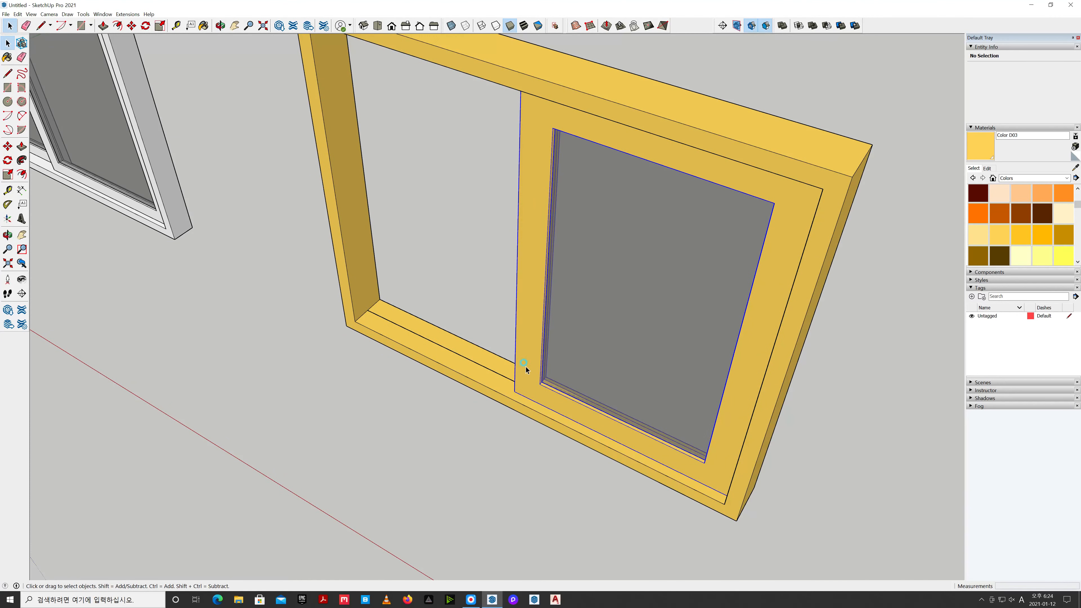
left_click(526, 370)
key("m")
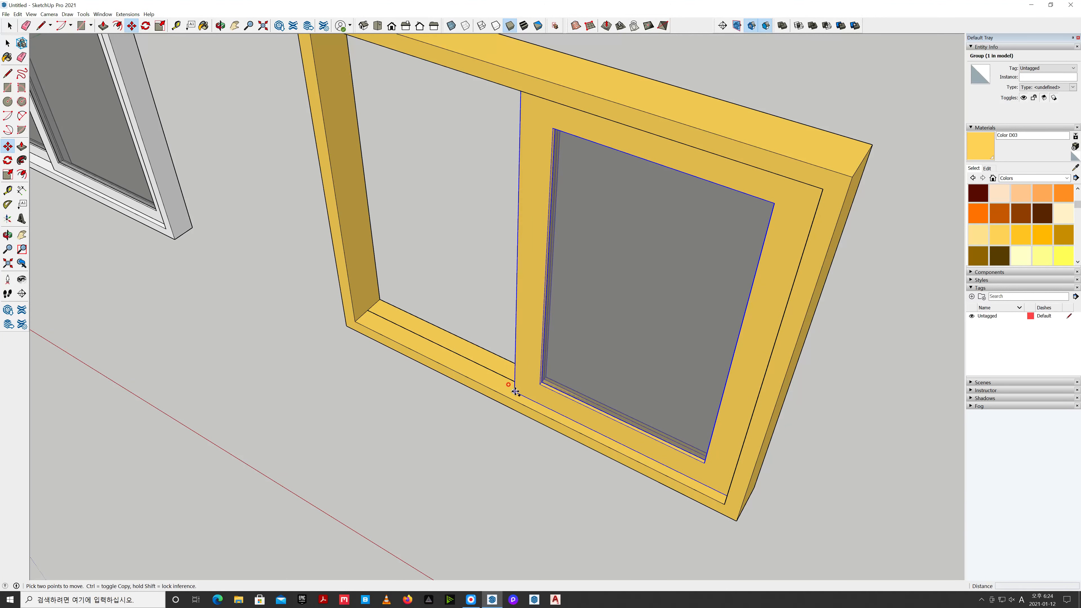
left_click(515, 392)
left_click(371, 308)
scroll(361, 396, "down", 2)
key("space")
scroll(370, 396, "down", 1)
left_click(378, 393)
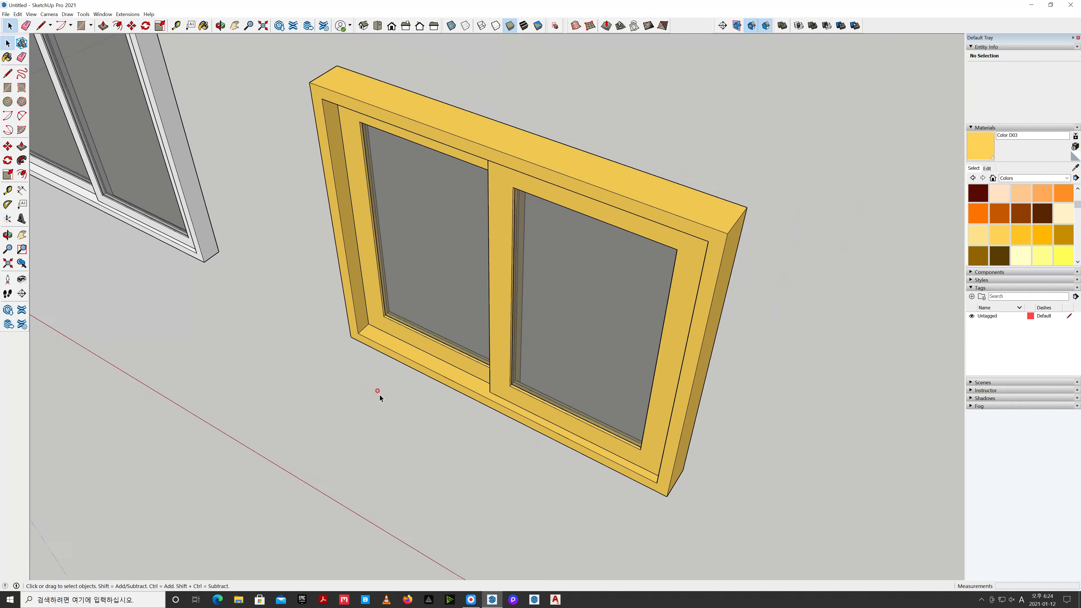
Select both sash groups of the yellow window and hide them
scroll(380, 397, "down", 1)
key("h")
left_click_drag(434, 486, 512, 494)
middle_click_drag(513, 493, 550, 394)
key("space")
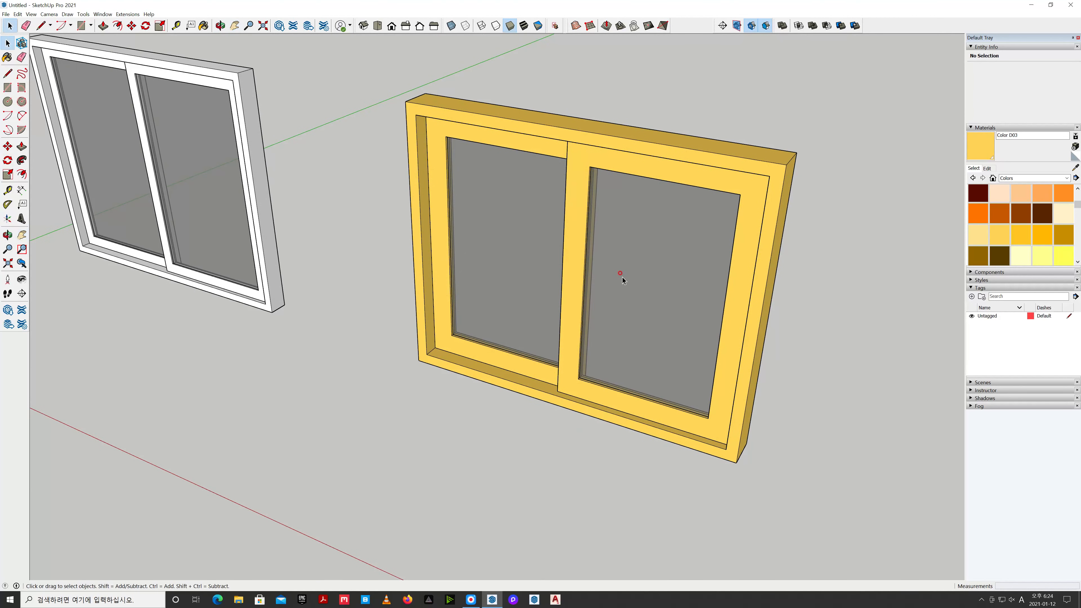
right_click(581, 247)
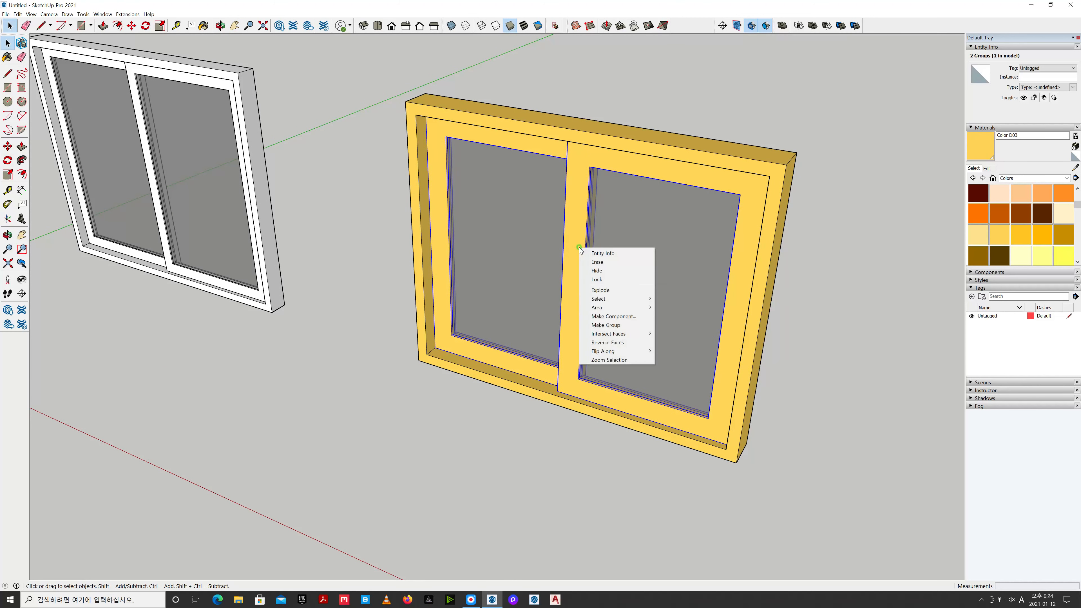
left_click(593, 271)
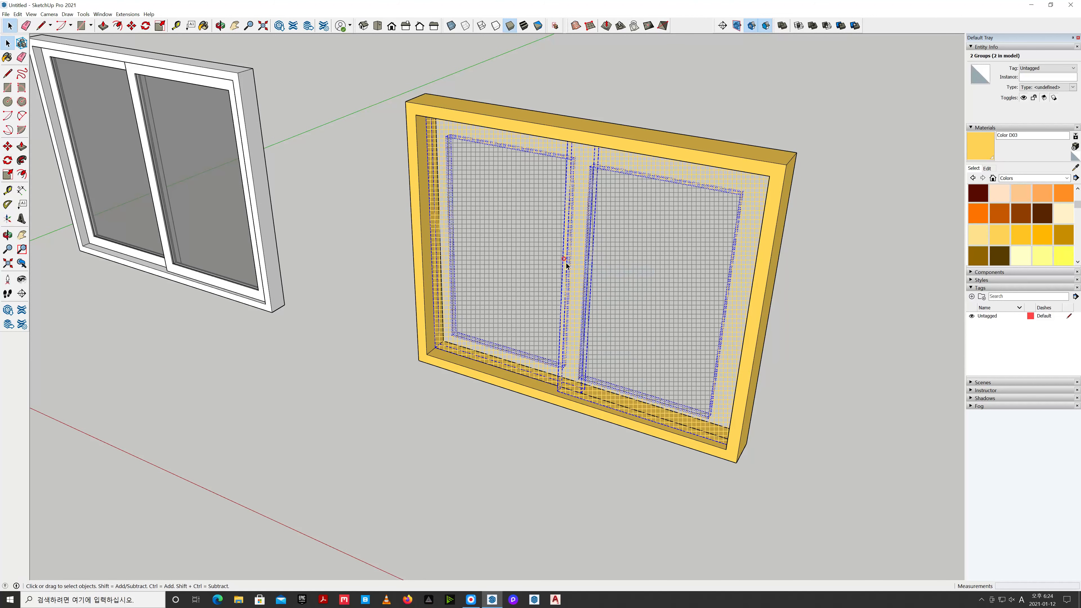
Turn off the display of hidden objects and delete the center line on the yellow frame's sill
left_click(31, 14)
left_click(51, 51)
left_click(398, 406)
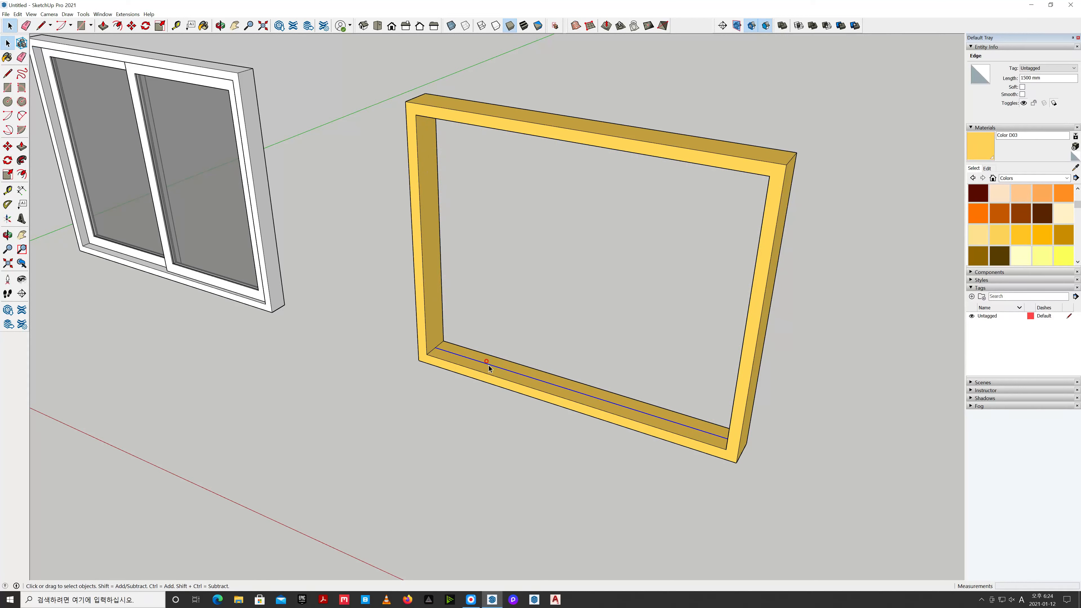
Turn the display of hidden objects back on and unhide both sash groups inside the yellow frame
left_click(31, 14)
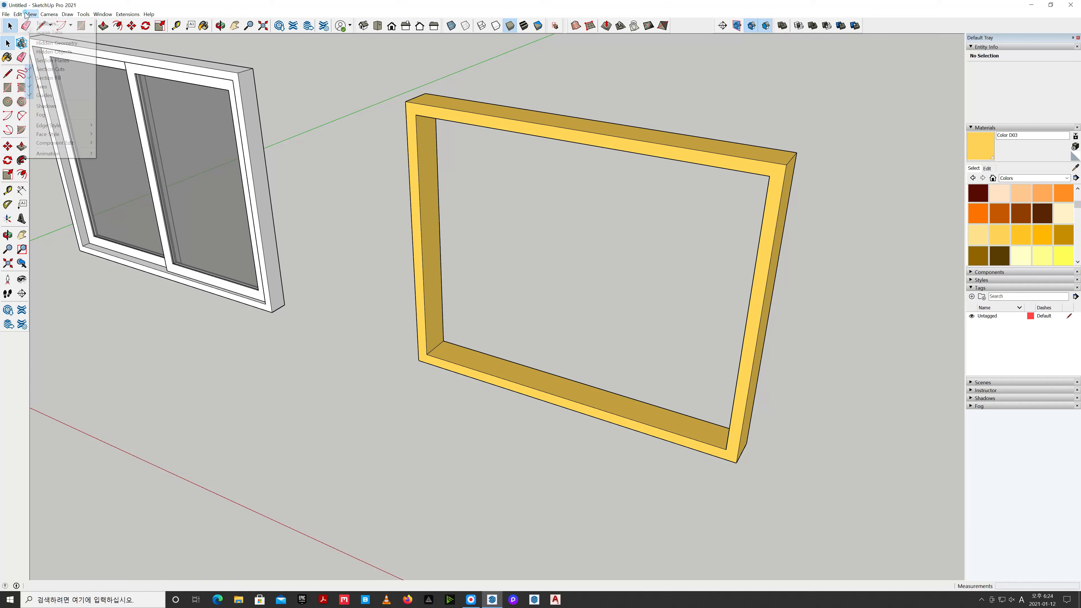
left_click(54, 52)
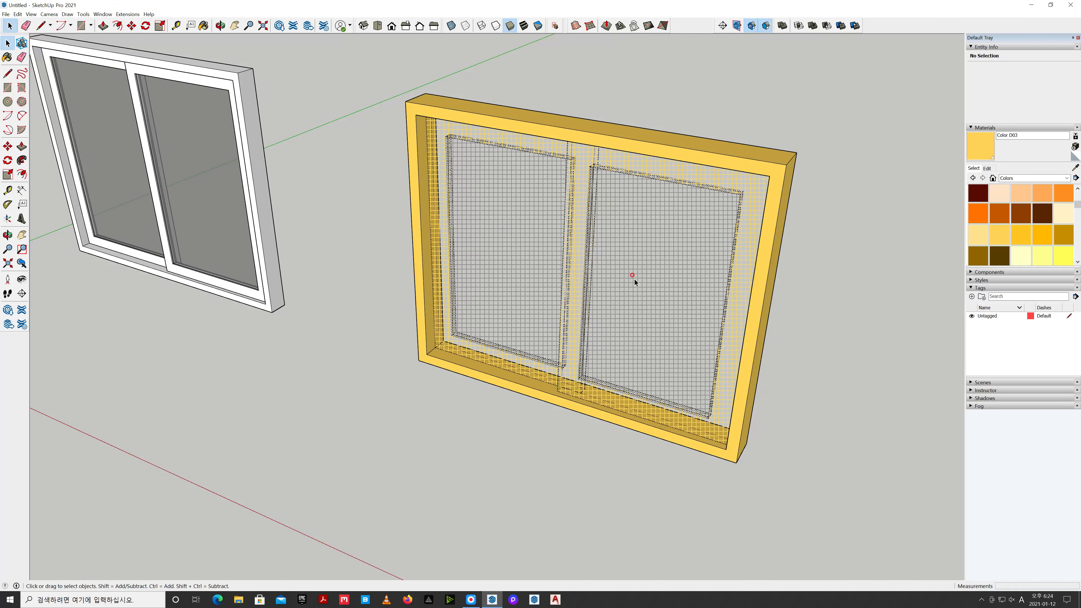
left_click_drag(635, 280, 526, 231)
right_click(571, 239)
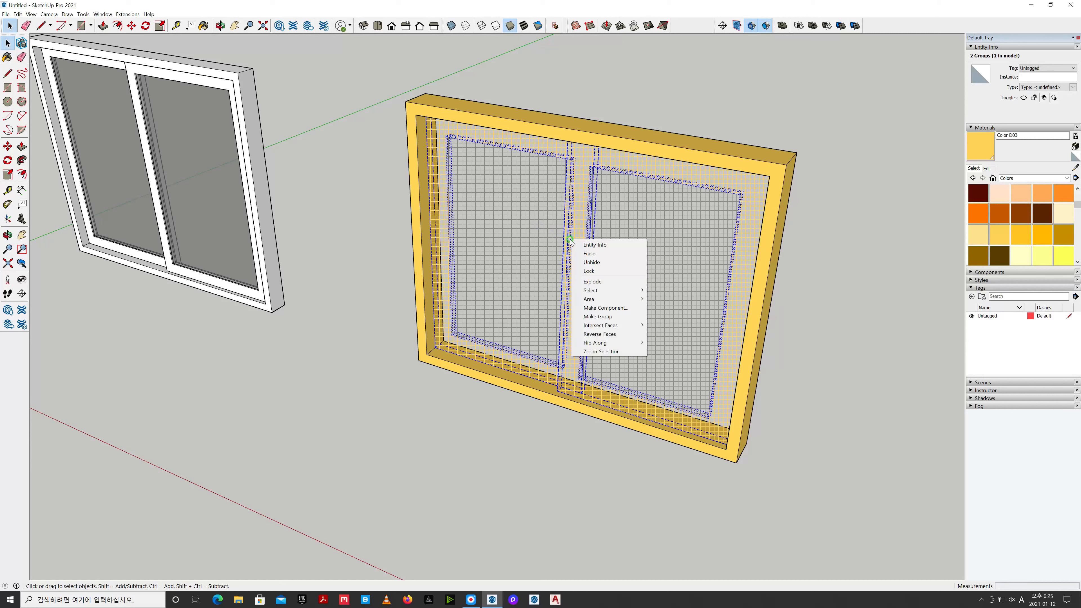
left_click(598, 265)
left_click(462, 419)
Select the whole white window and move it by its lower rear corner onto the yellow frame's matching lower front corner
scroll(475, 413, "down", 3)
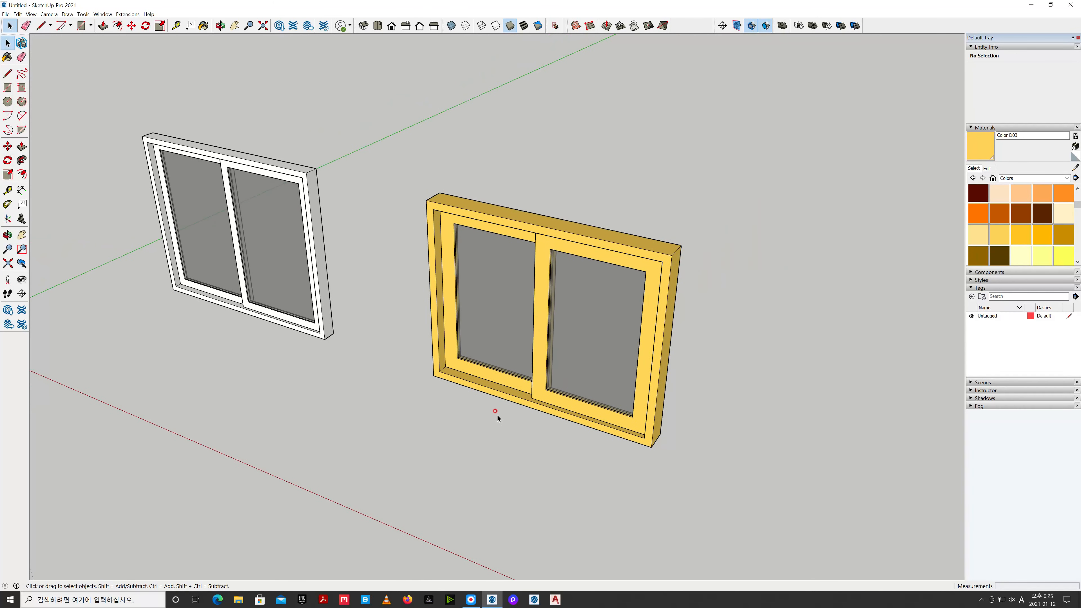
scroll(493, 414, "down", 2)
left_click_drag(120, 143, 121, 145)
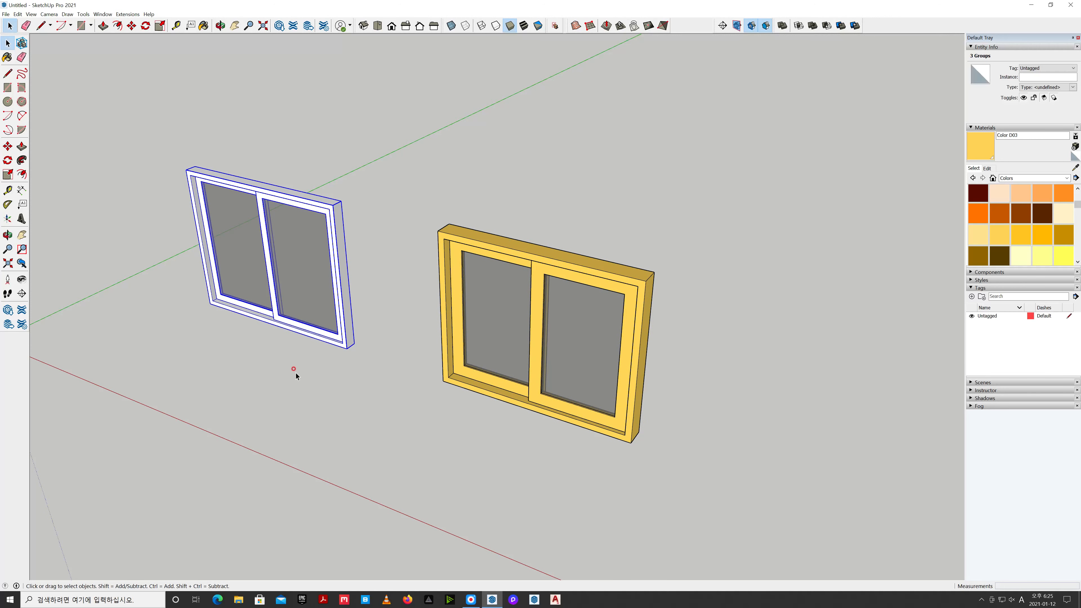
key("m")
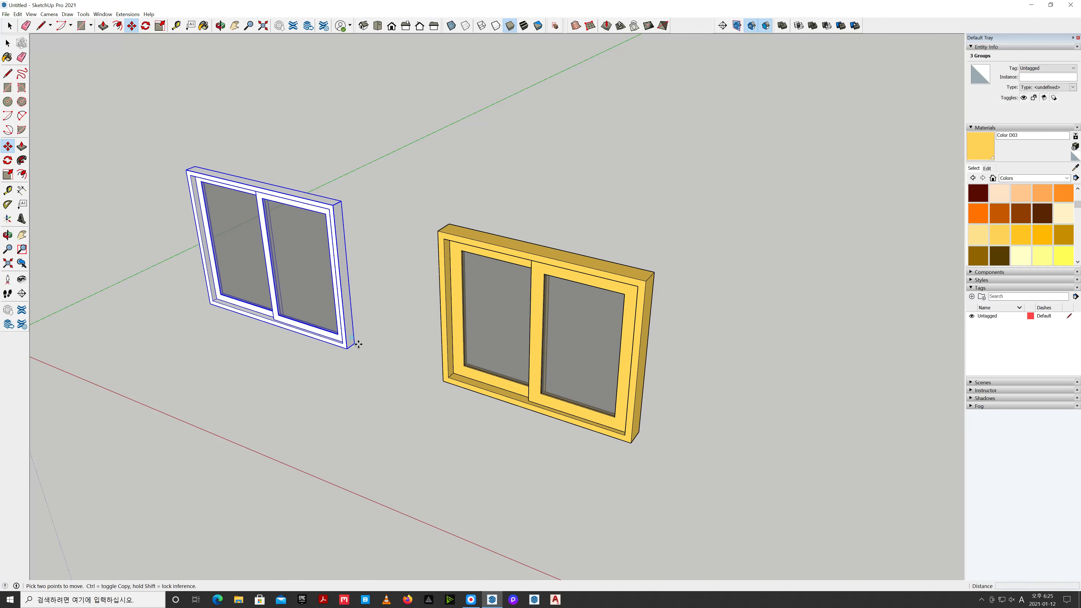
left_click(354, 343)
middle_click_drag(624, 441, 655, 450)
key("space")
left_click(607, 496)
Examine the joined white and yellow double window from several angles, checking how the two frames line up
middle_click_drag(565, 433, 511, 418)
scroll(552, 363, "up", 2)
middle_click_drag(825, 387, 458, 362, "shift")
middle_click_drag(663, 374, 149, 357)
middle_click_drag(751, 403, 98, 337)
middle_click_drag(747, 365, 557, 383)
scroll(516, 415, "up", 1)
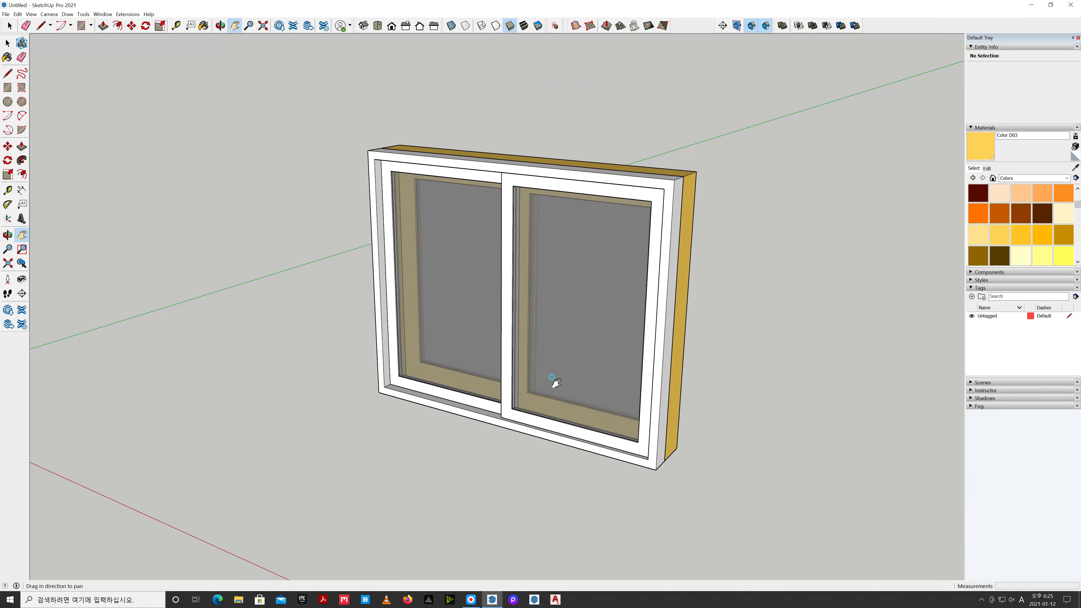